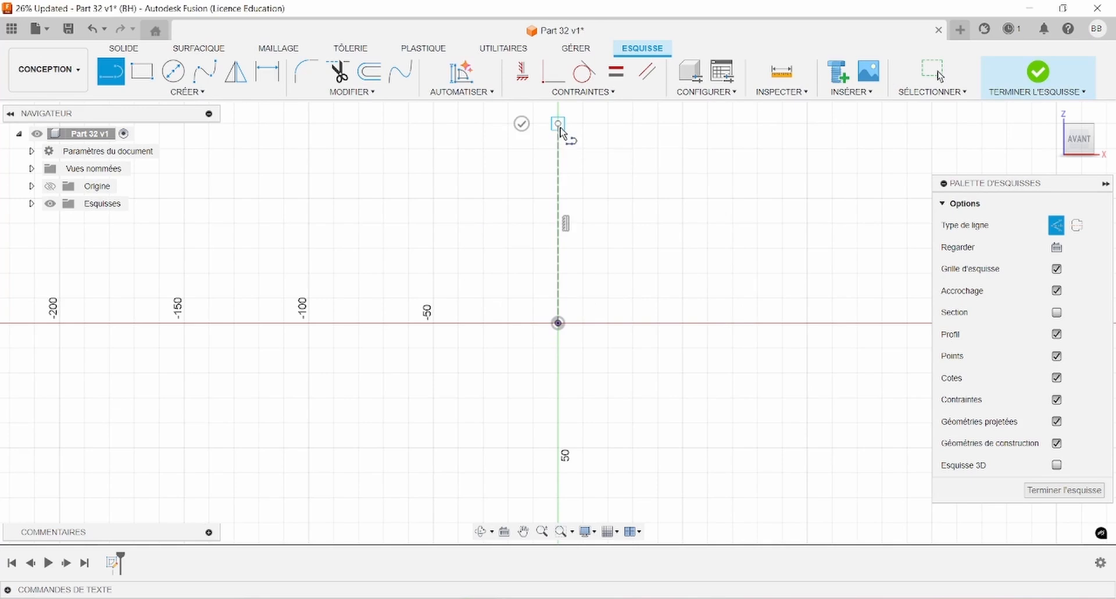
# Check the Part 32 drawing, then sketch a solid three-point arc curving upward to one side from the vertical construction line.
pyautogui.press('Escape')
pyautogui.hotkey('alt', 'Tab')
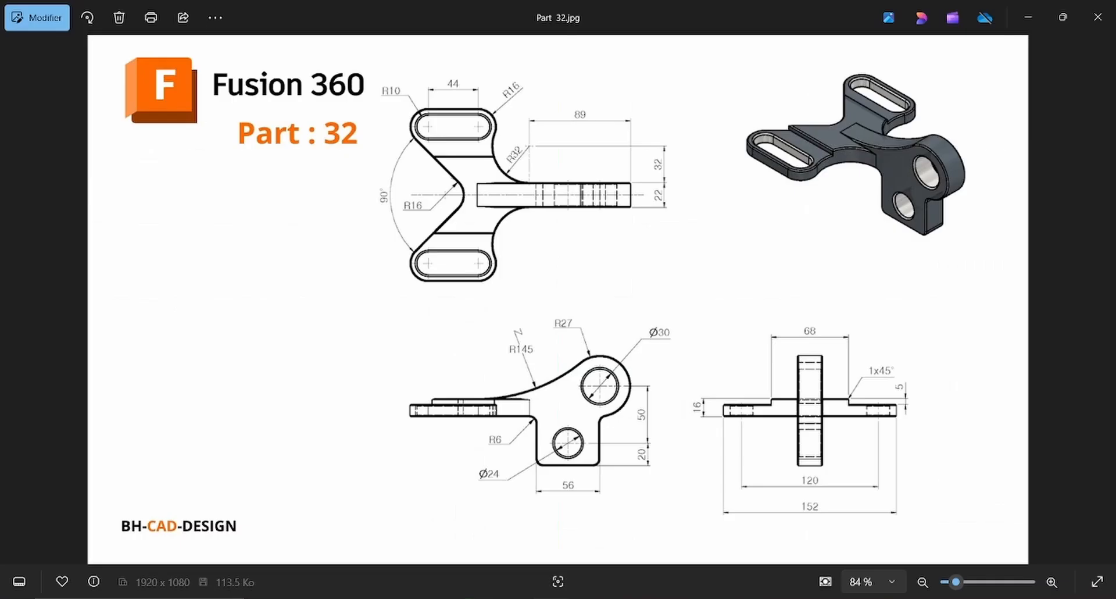
pyautogui.hotkey('alt', 'Tab')
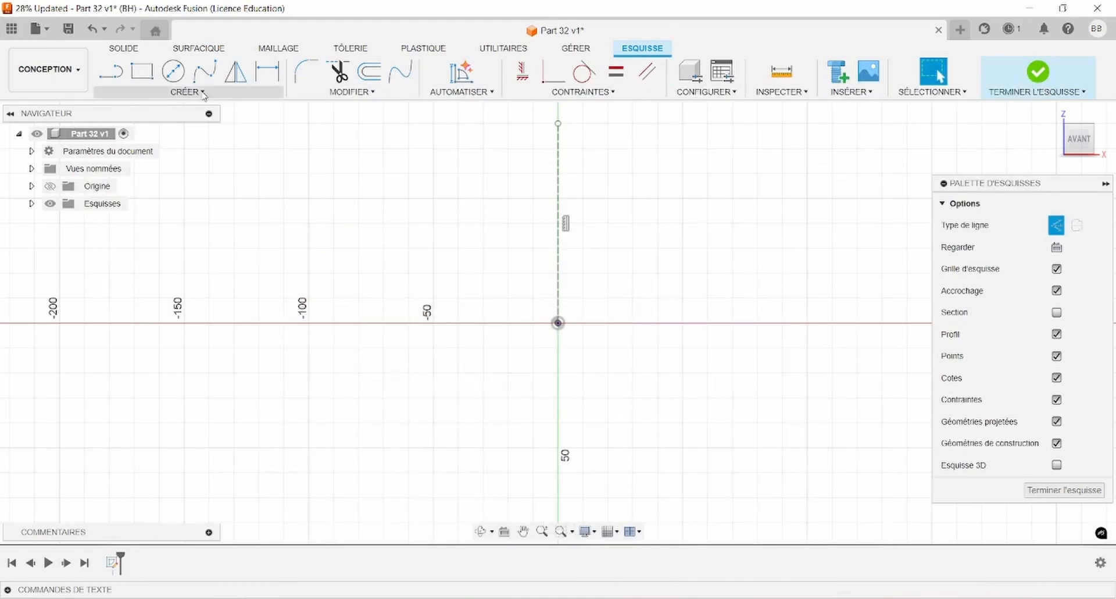
pyautogui.click(233, 91)
pyautogui.moveTo(204, 151)
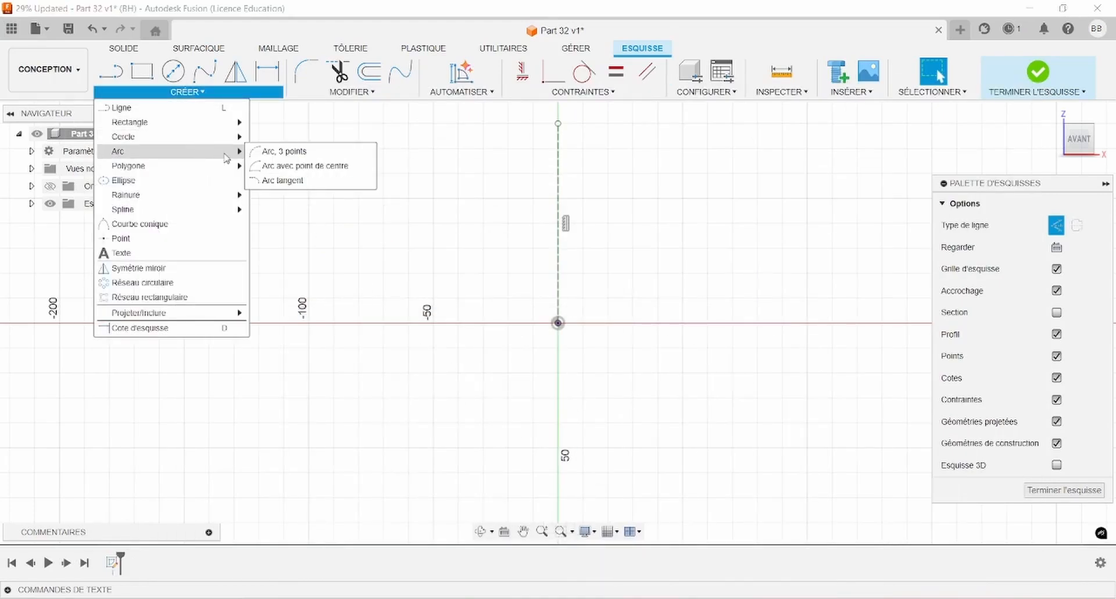
pyautogui.click(276, 154)
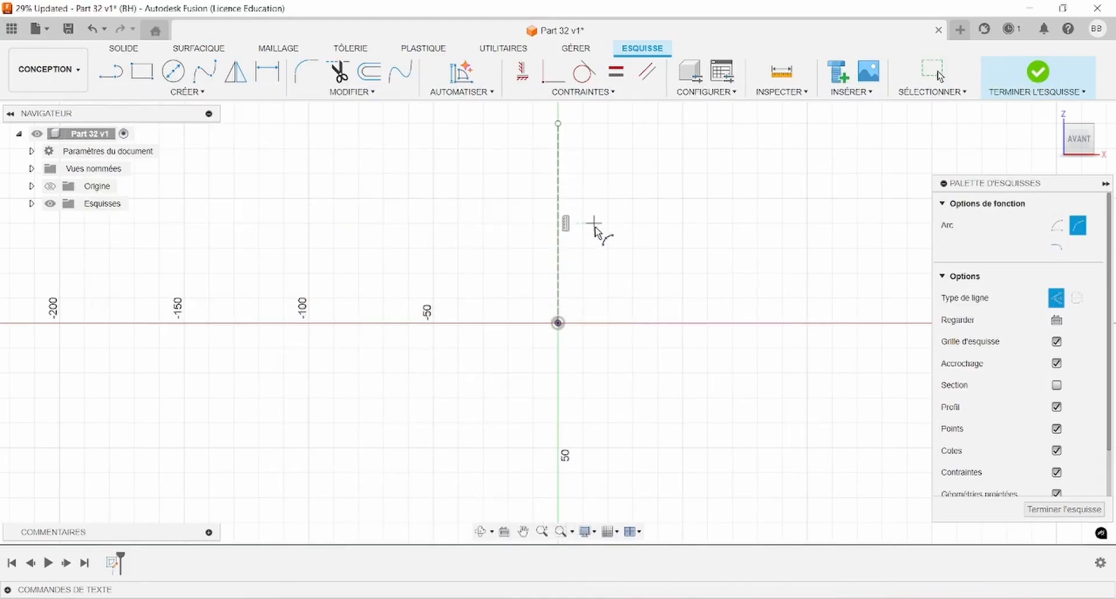
pyautogui.click(557, 240)
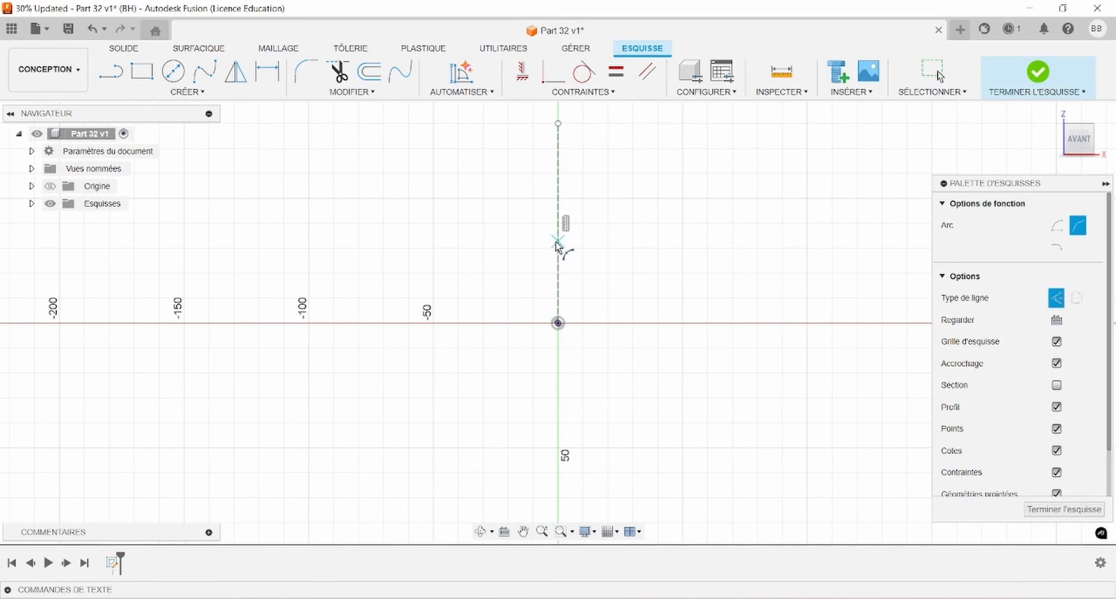
pyautogui.click(608, 199)
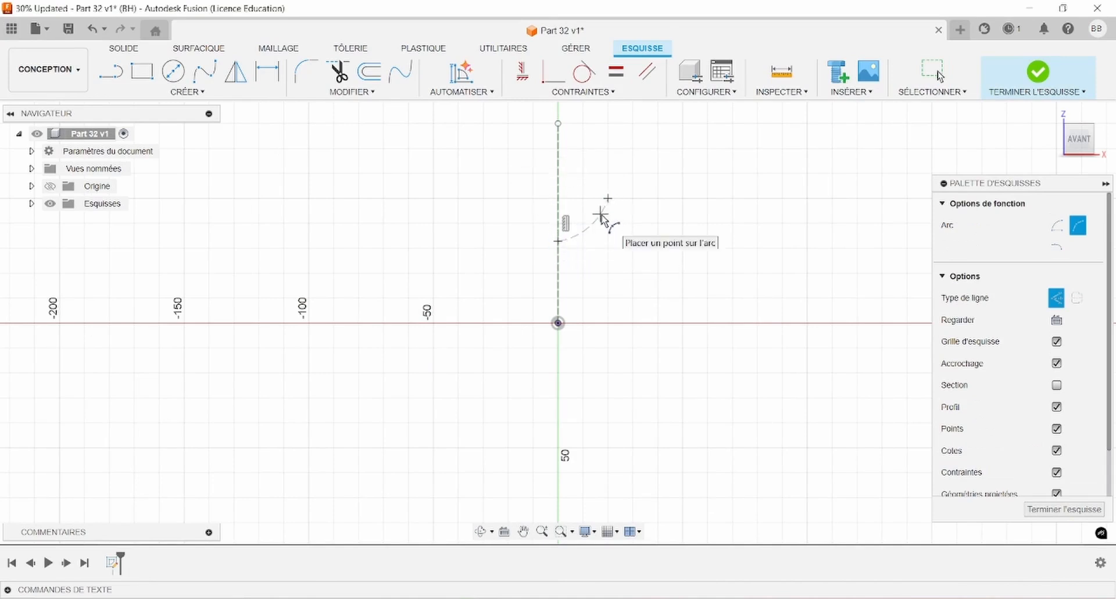
pyautogui.click(1056, 297)
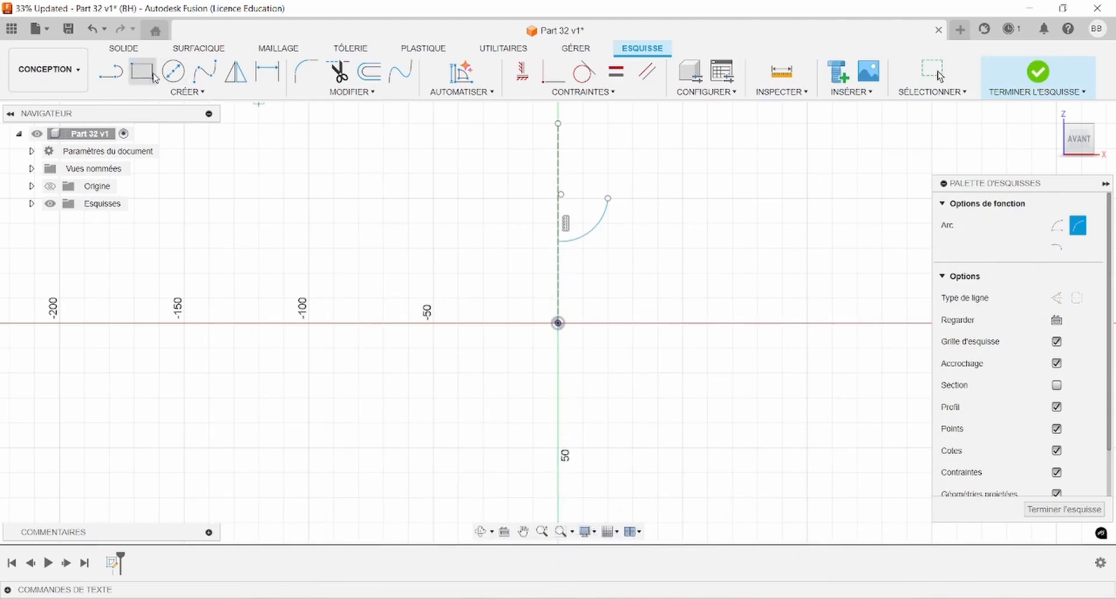
# Draw a diagonal line rising outward from the free end of the arc beside the construction line.
pyautogui.click(110, 71)
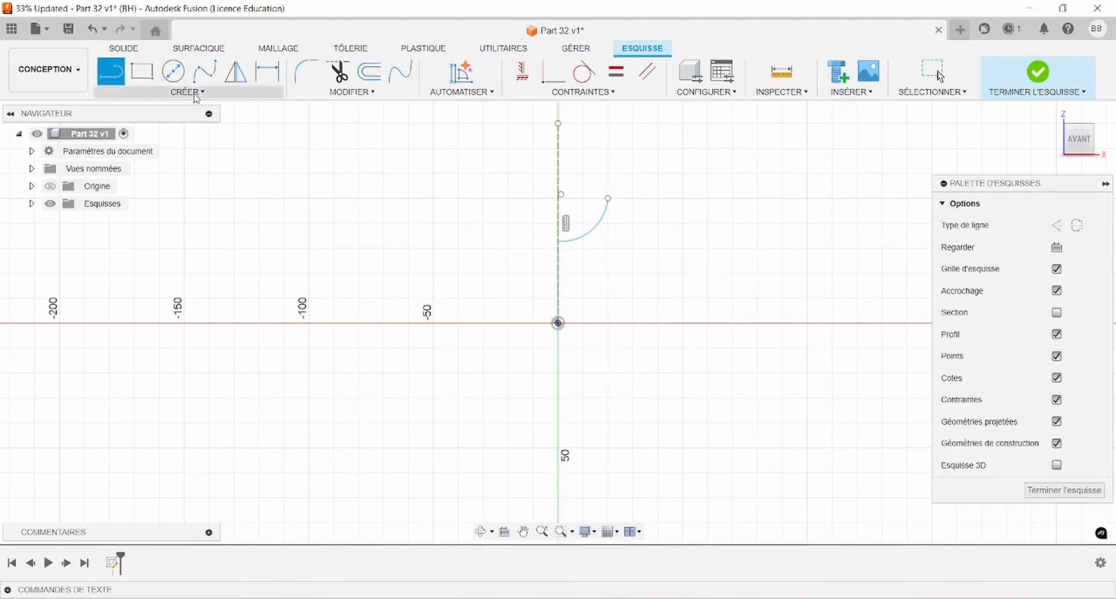
pyautogui.click(607, 200)
pyautogui.click(673, 140)
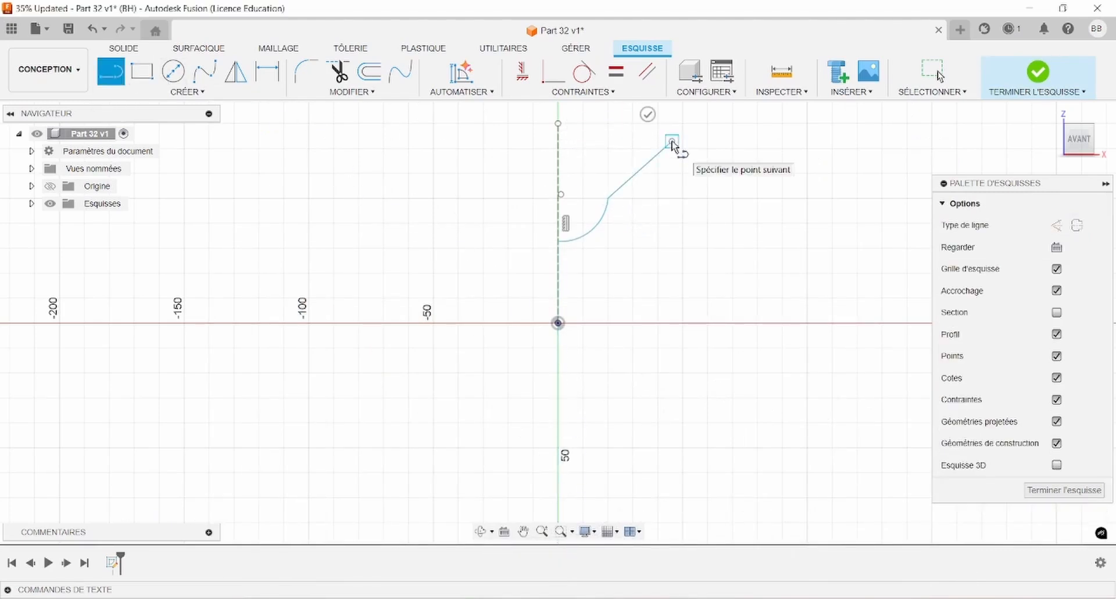
# Add a three-point arc bulging upward from the upper end of the diagonal line.
pyautogui.click(178, 91)
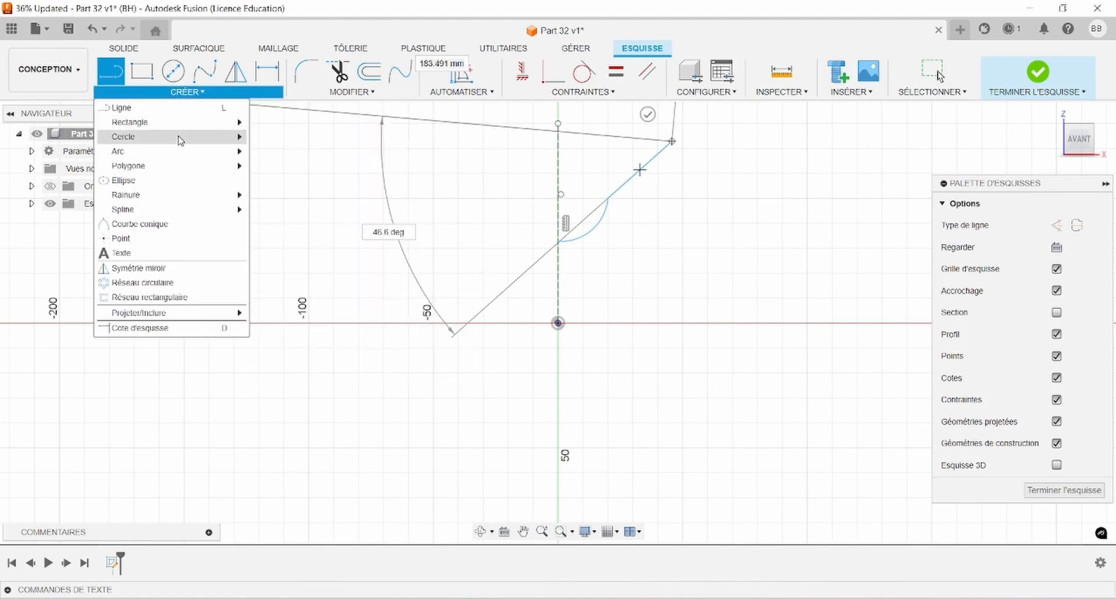
pyautogui.moveTo(181, 152)
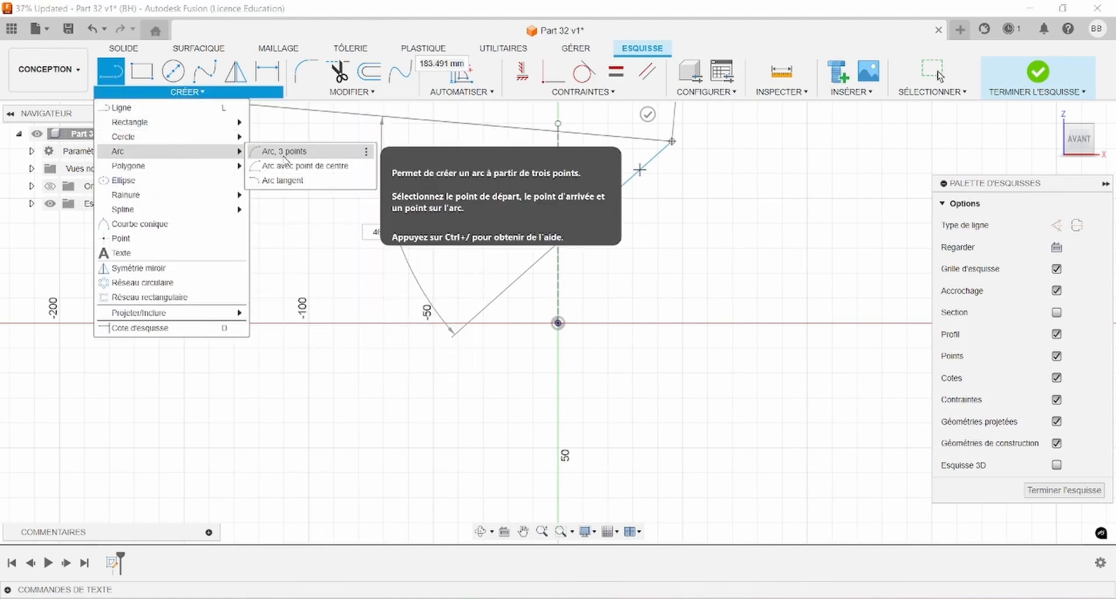
pyautogui.click(289, 166)
pyautogui.click(672, 141)
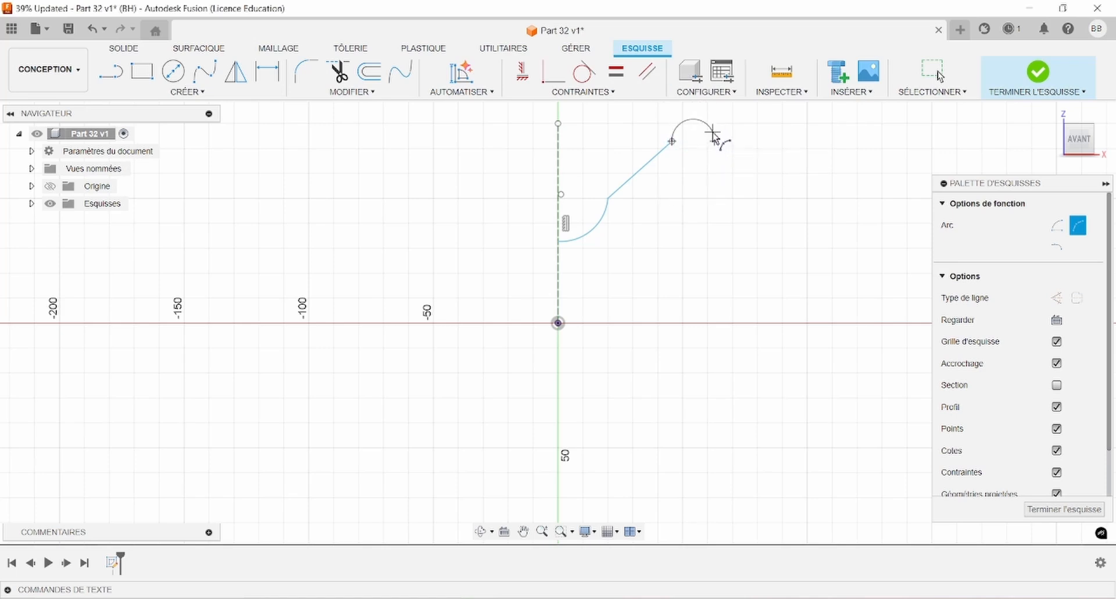
pyautogui.click(714, 141)
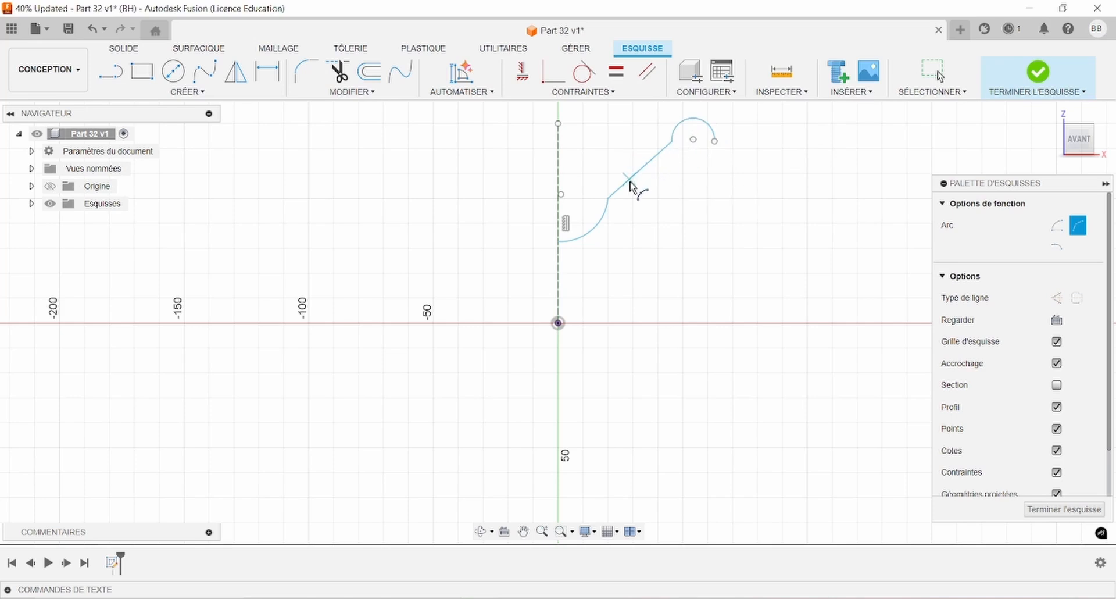
pyautogui.press('Escape')
# Make the diagonal line tangent to both the lower arc and the upper arc.
pyautogui.doubleClick(603, 218)
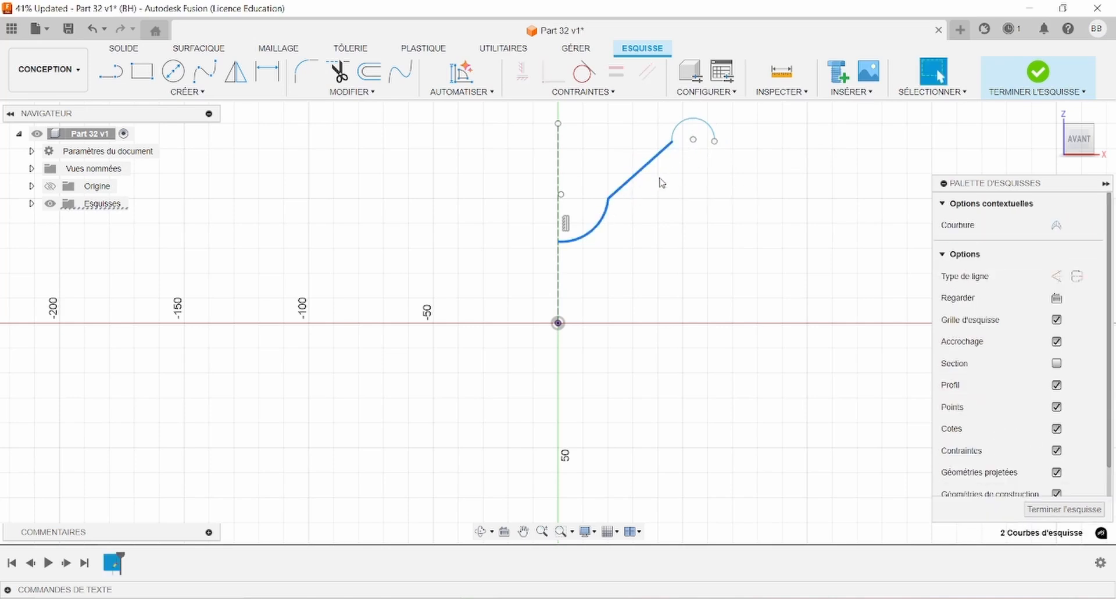
pyautogui.click(583, 72)
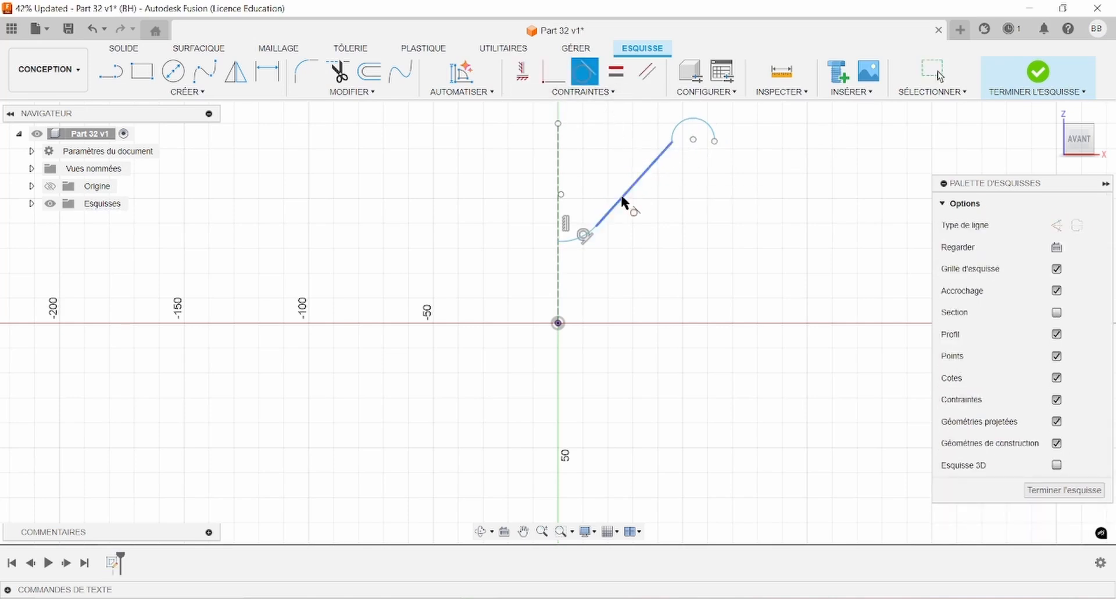
pyautogui.press('Escape')
pyautogui.click(679, 131)
pyautogui.keyDown('ctrl'); pyautogui.click(646, 169); pyautogui.keyUp('ctrl')
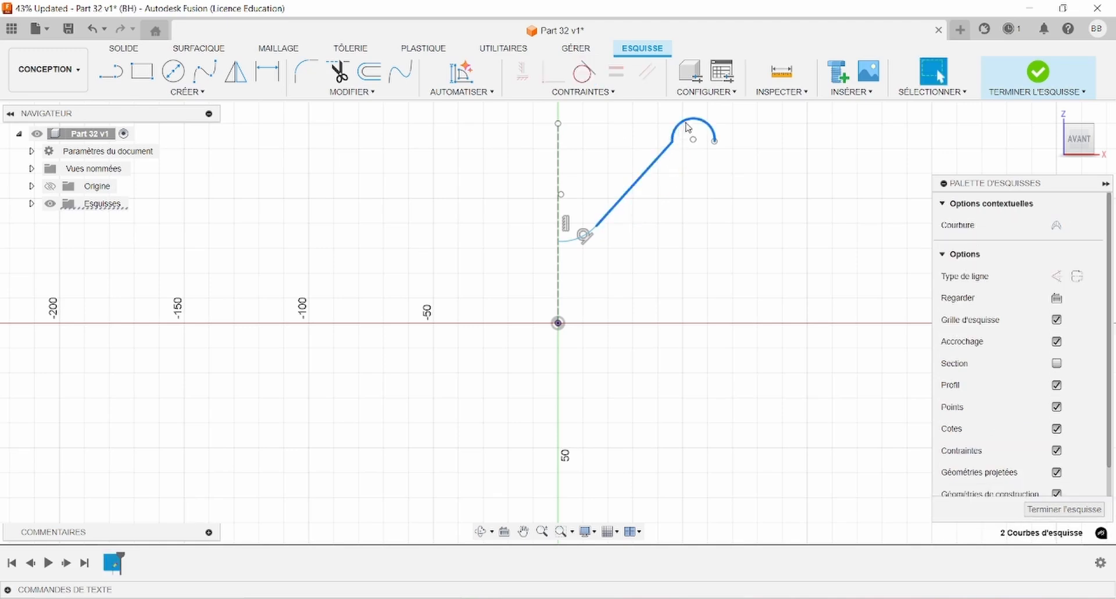
pyautogui.click(585, 72)
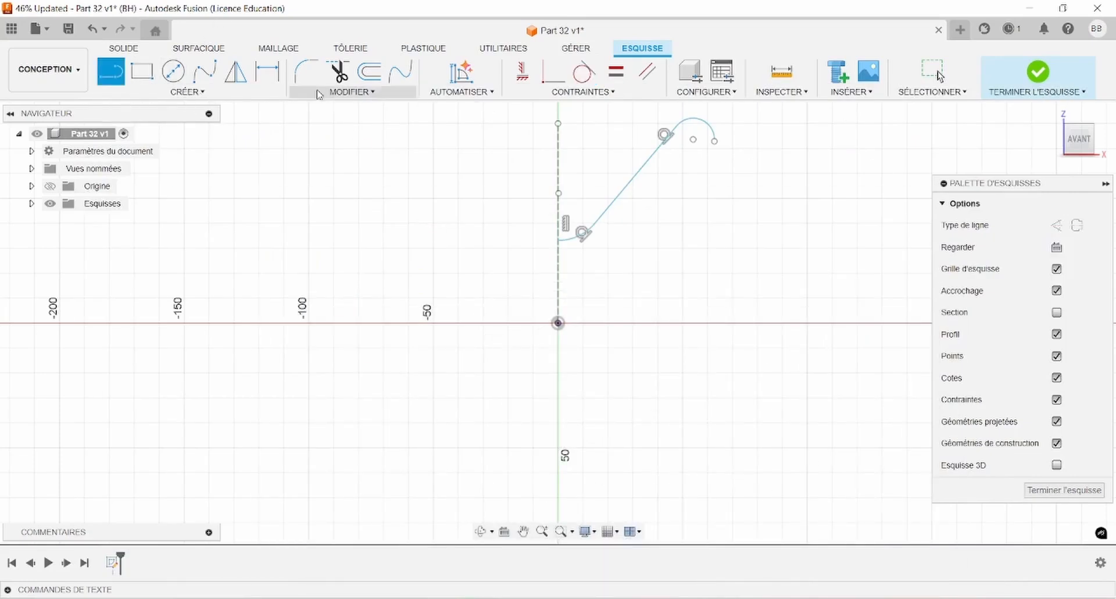
# Draw a vertical line down from the upper arc's free end and round its lower end inward with a tangent three-point arc.
pyautogui.click(714, 140)
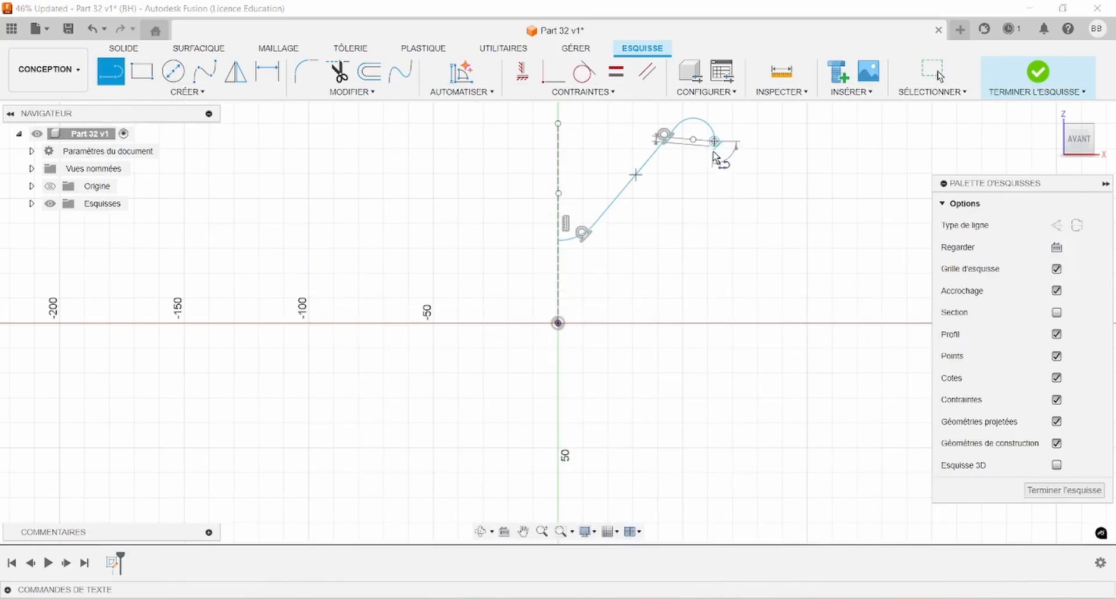
pyautogui.click(715, 198)
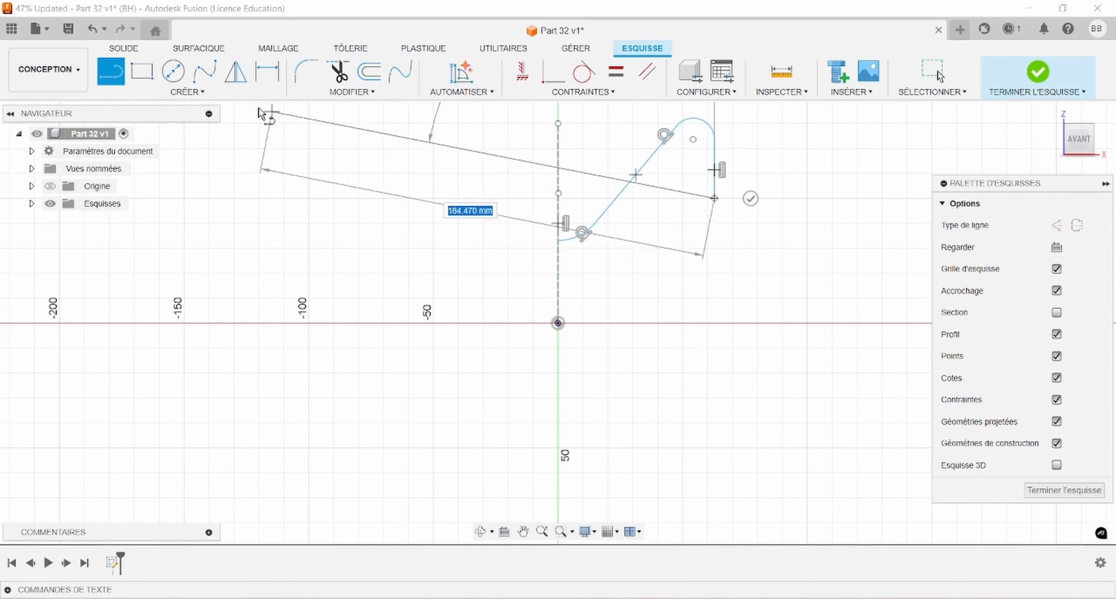
pyautogui.click(187, 91)
pyautogui.moveTo(178, 154)
pyautogui.click(279, 166)
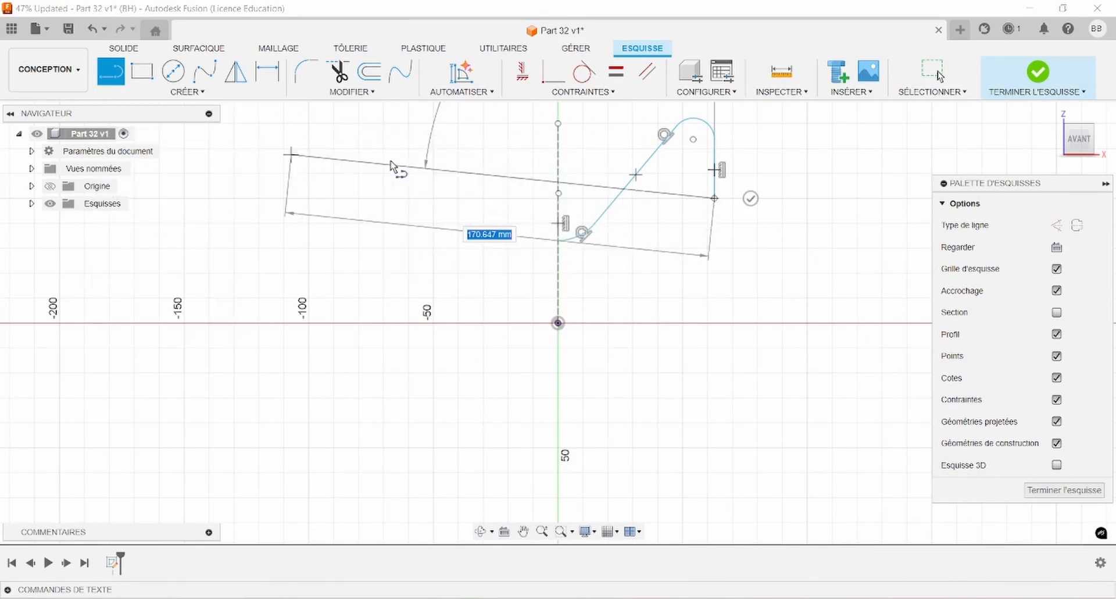
pyautogui.click(714, 199)
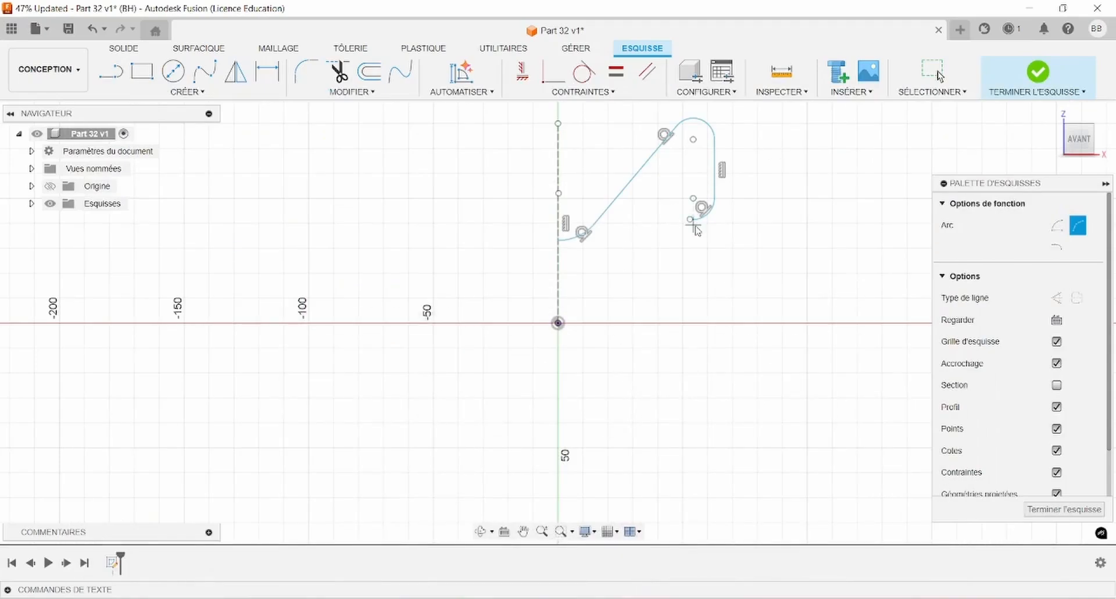
# Draw a large concave three-point arc from the small rounding arc toward the centreline, lowering its free end to about 18 mm above the origin.
pyautogui.click(690, 220)
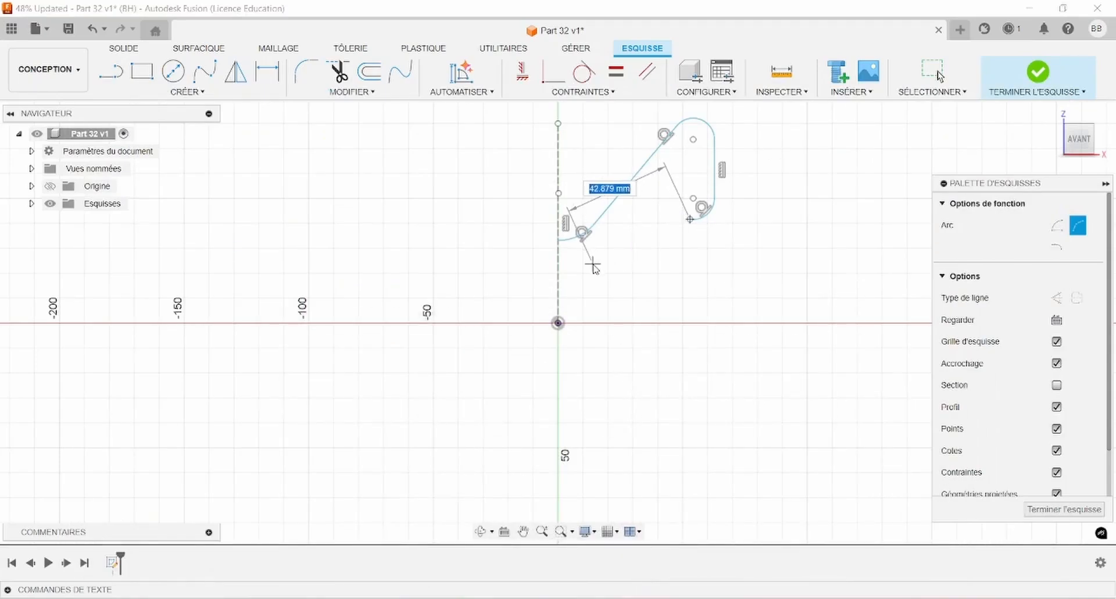
pyautogui.click(593, 263)
pyautogui.click(617, 247)
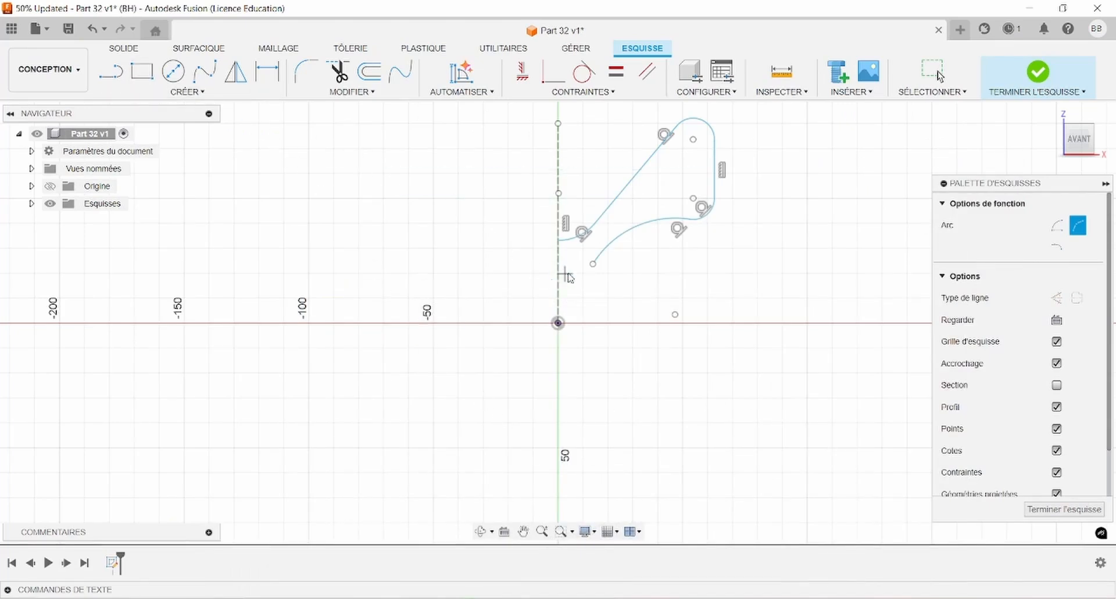
pyautogui.click(111, 72)
pyautogui.press('Escape')
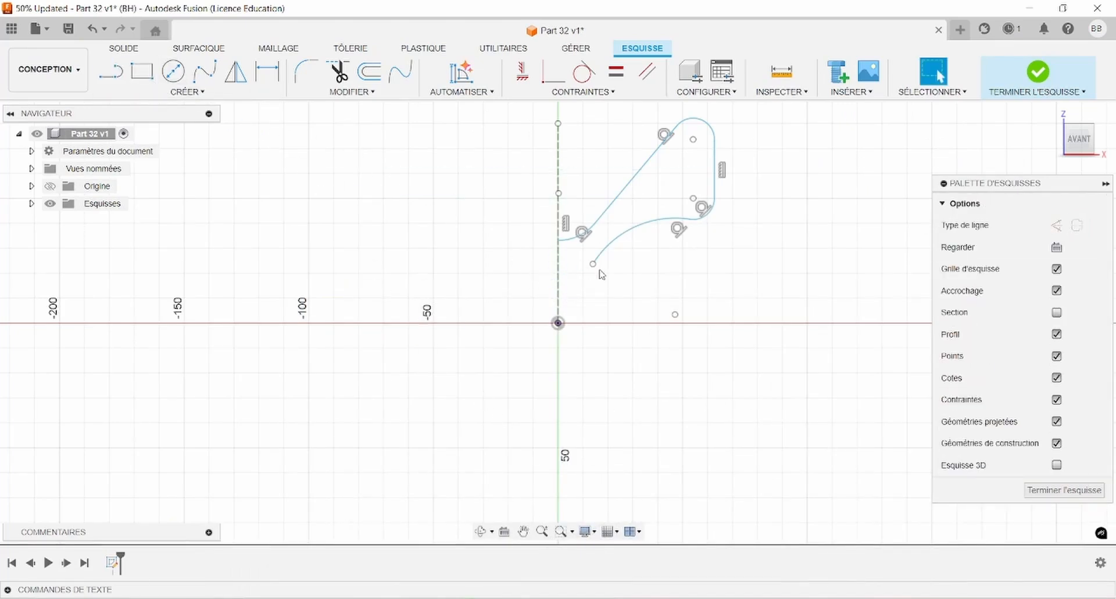
pyautogui.moveTo(594, 265); pyautogui.dragTo(599, 279)
# Draw a horizontal line about 16 mm long from the concave arc's lower end to the vertical construction line.
pyautogui.click(110, 72)
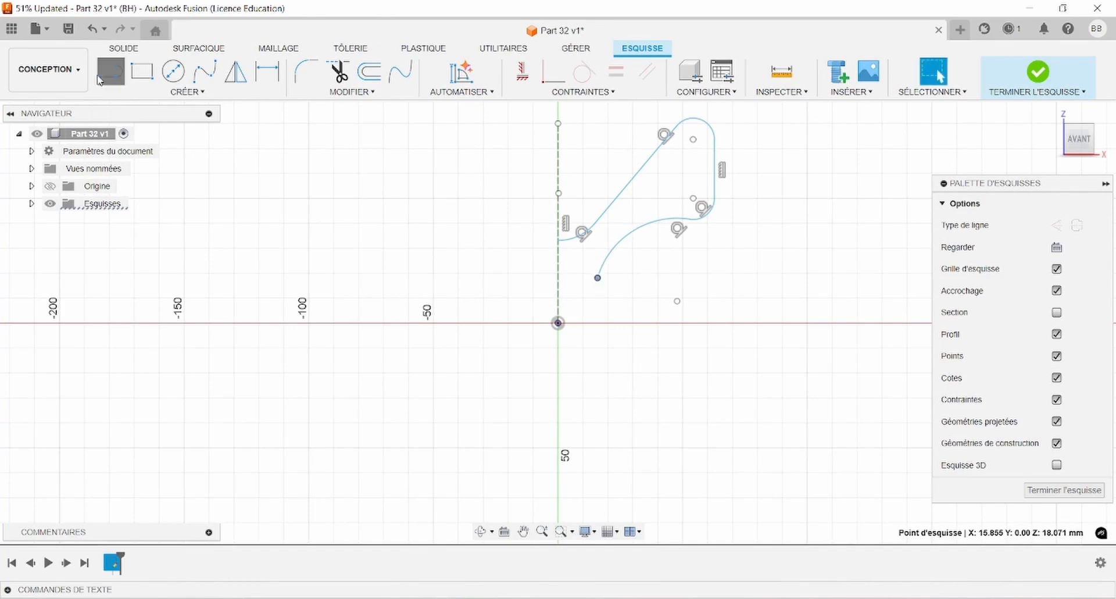
pyautogui.click(598, 277)
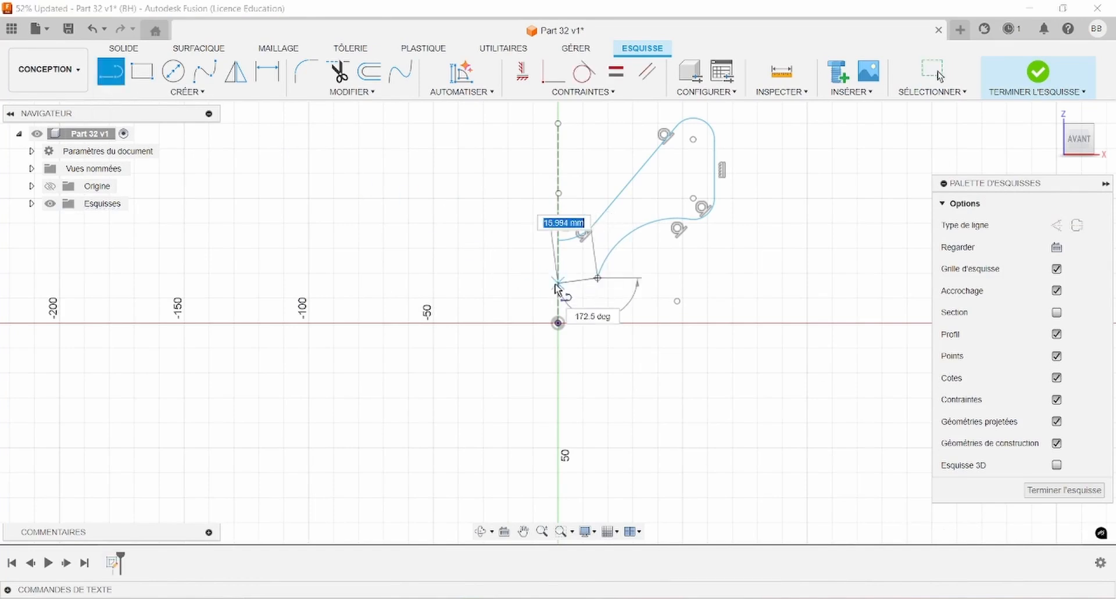
pyautogui.click(558, 277)
pyautogui.press('Escape')
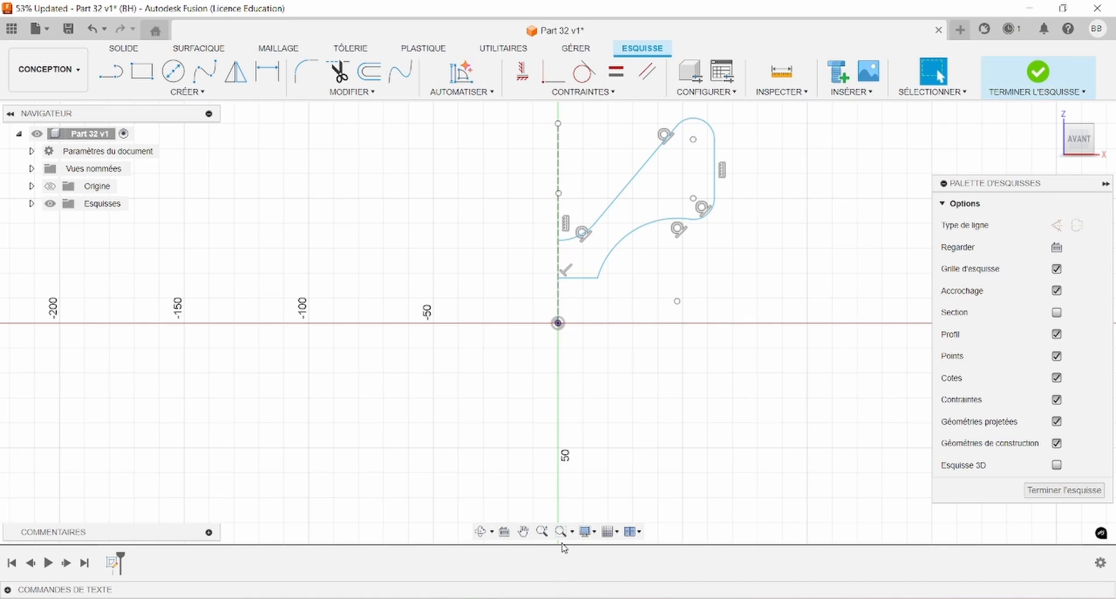
# Constrain the horizontal line's end on the construction line to coincide with the sketch origin.
pyautogui.click(558, 277)
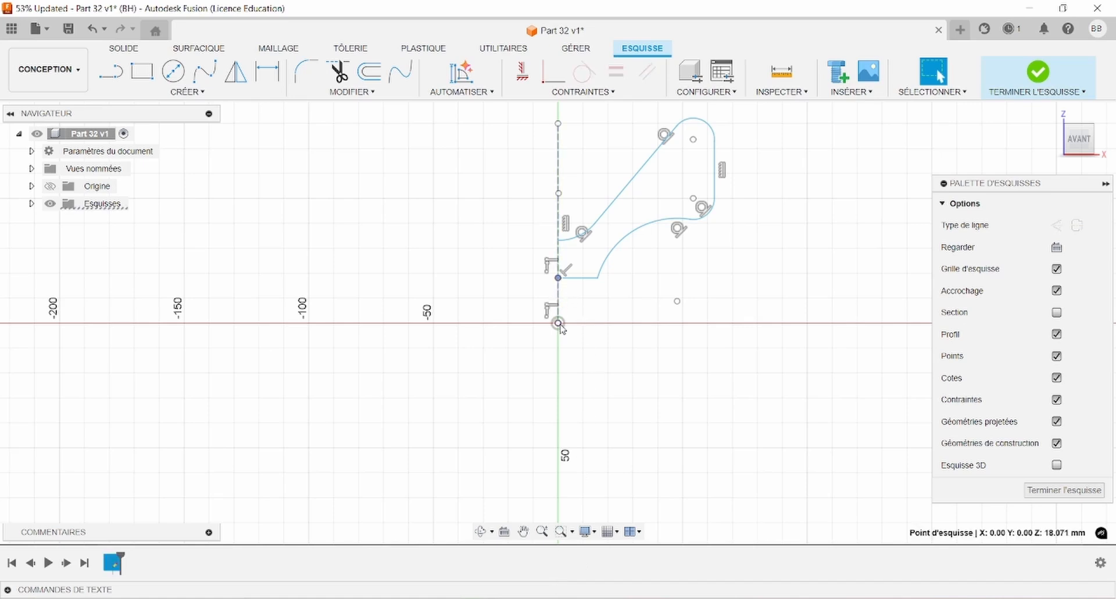
pyautogui.keyDown('shift'); pyautogui.click(558, 323); pyautogui.keyUp('shift')
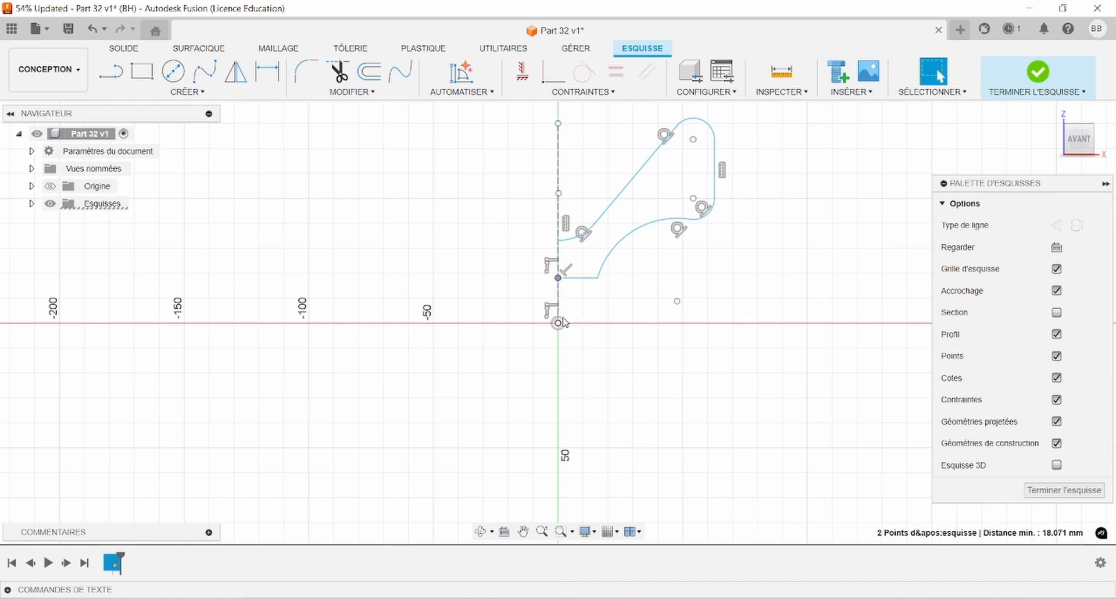
pyautogui.click(553, 71)
# Check the Part 32 drawing and dimension the large concave arc with a radius of 32 mm.
pyautogui.hotkey('alt', 'Tab')
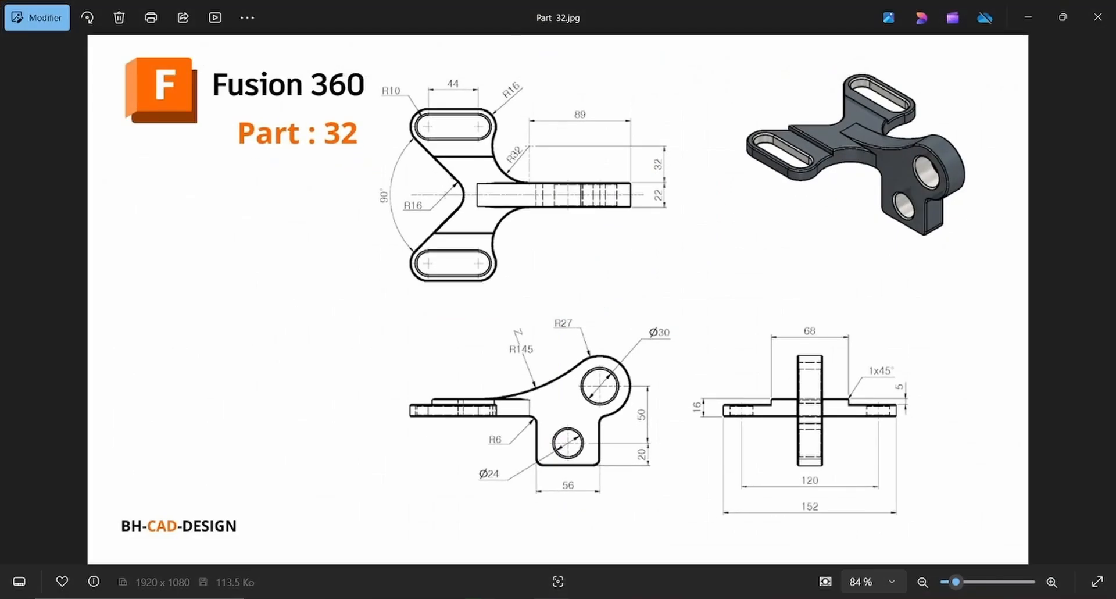
pyautogui.hotkey('alt', 'Tab')
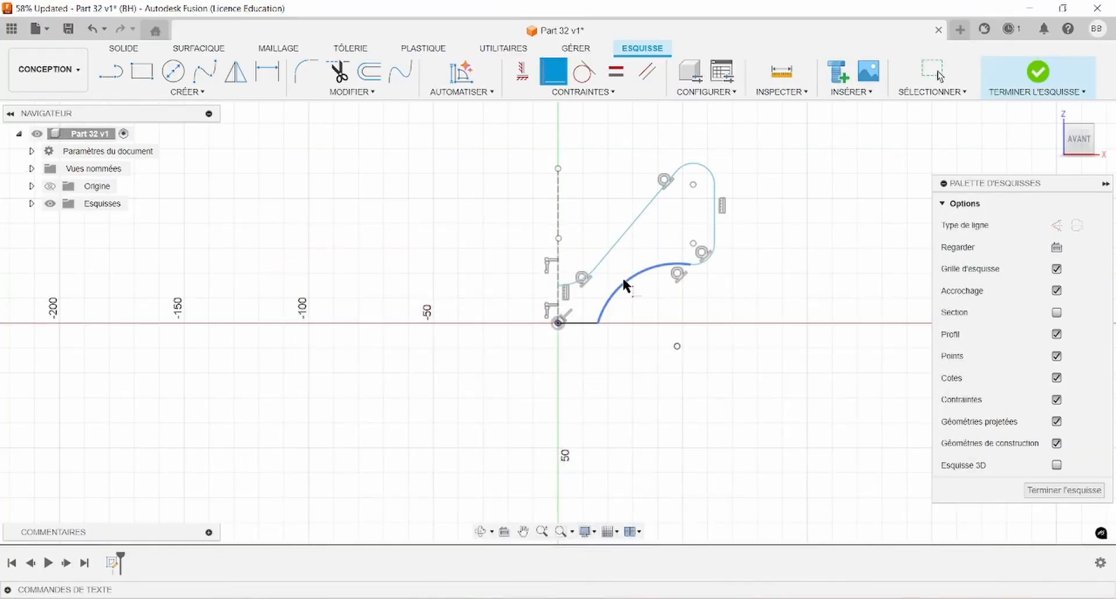
pyautogui.click(622, 277)
pyautogui.press('Escape')
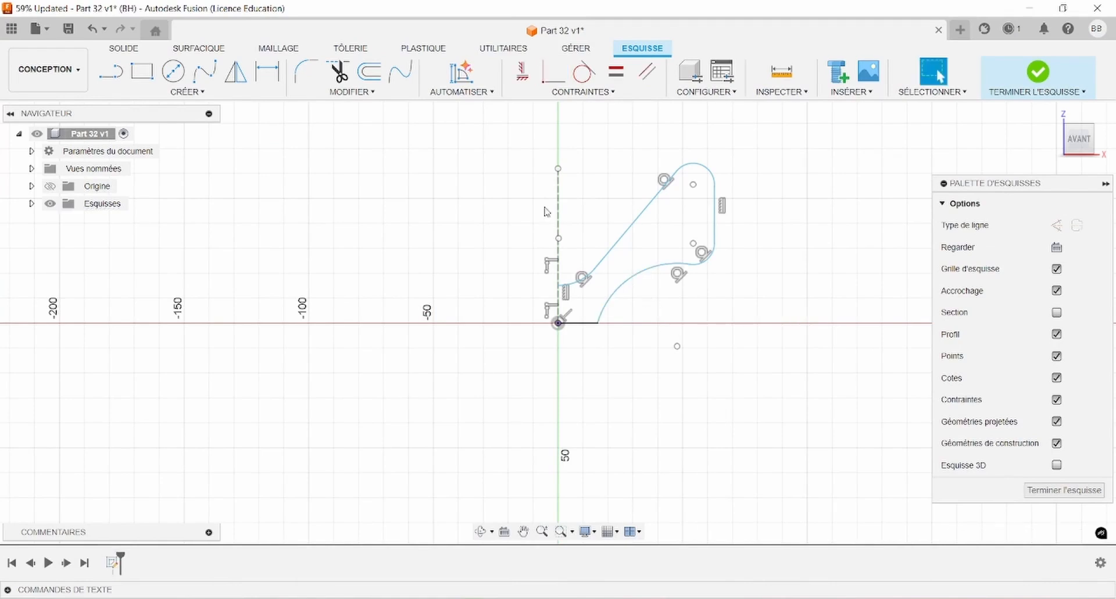
pyautogui.press('d')
pyautogui.click(636, 278)
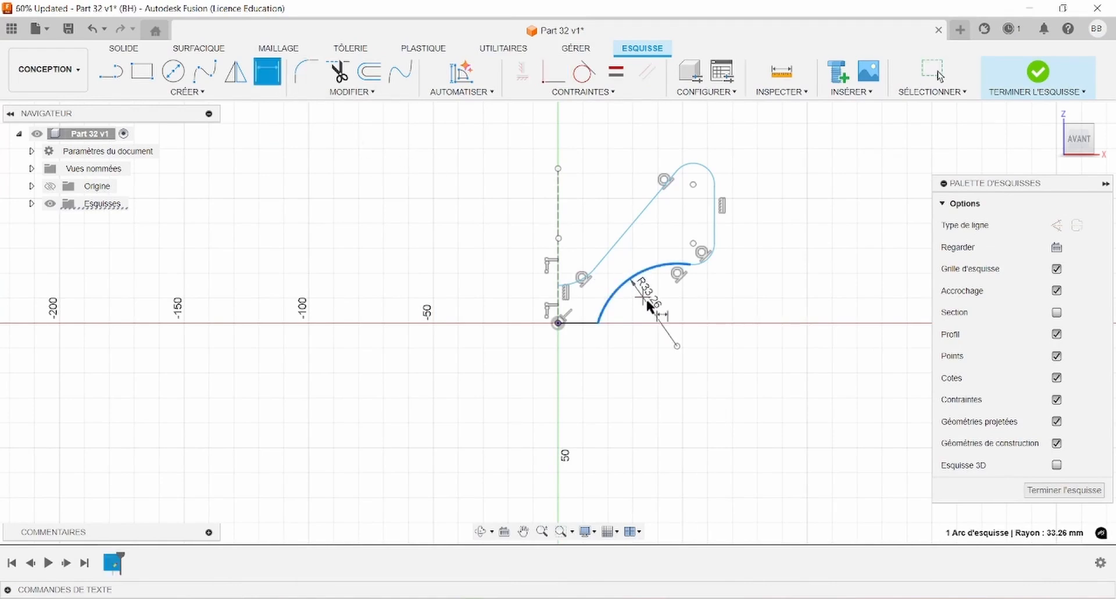
pyautogui.click(649, 301)
pyautogui.write('32')
pyautogui.press('Return')
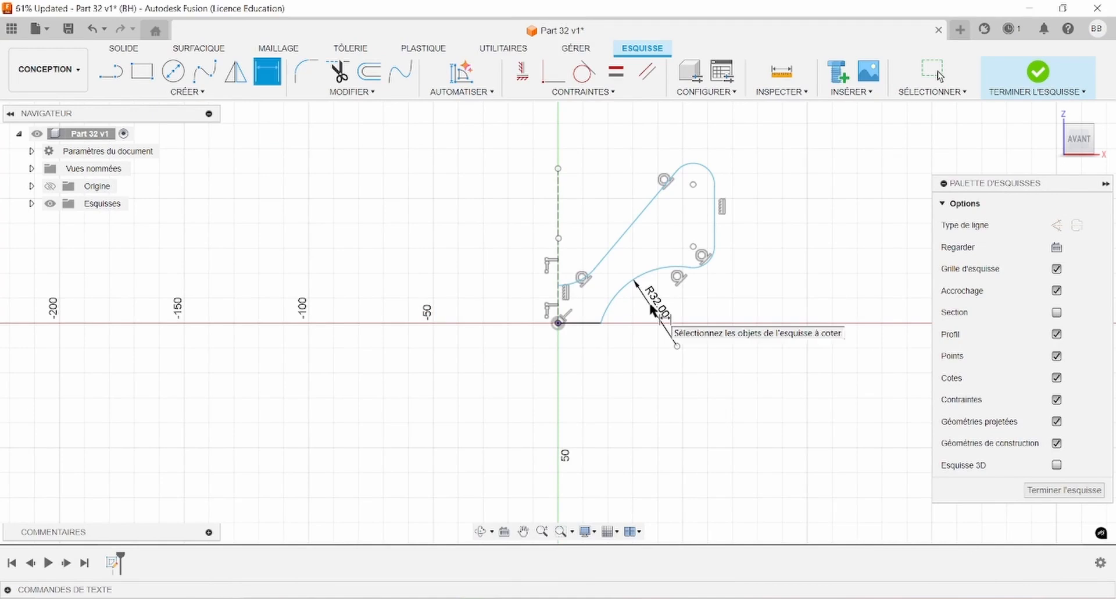
pyautogui.press('Escape')
# Constrain the R32 arc's centre horizontally level with the outer end of the short horizontal line.
pyautogui.click(602, 323)
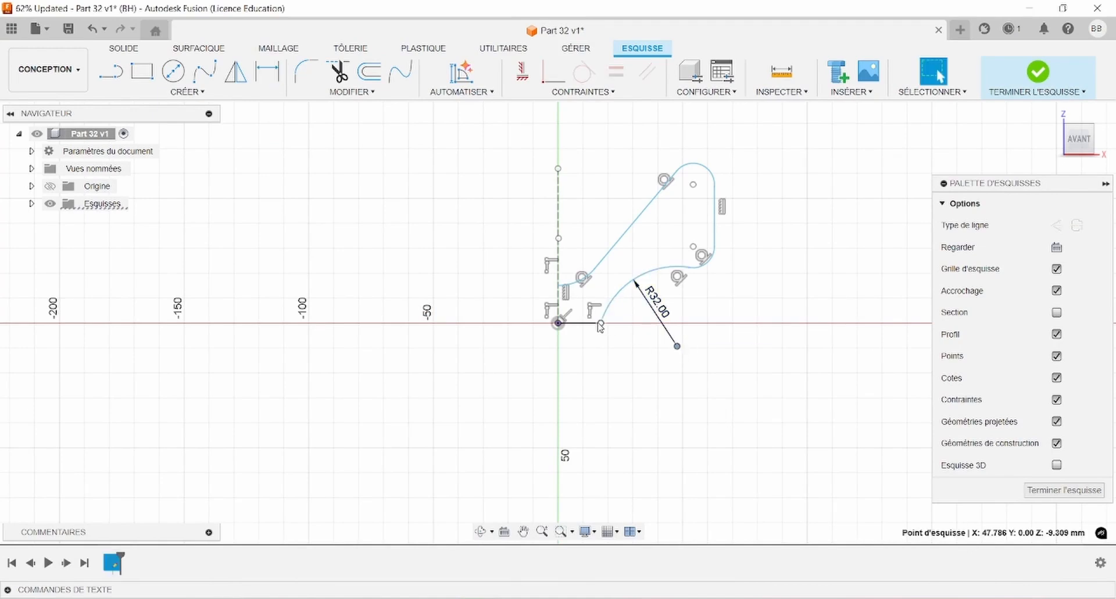
pyautogui.click(522, 71)
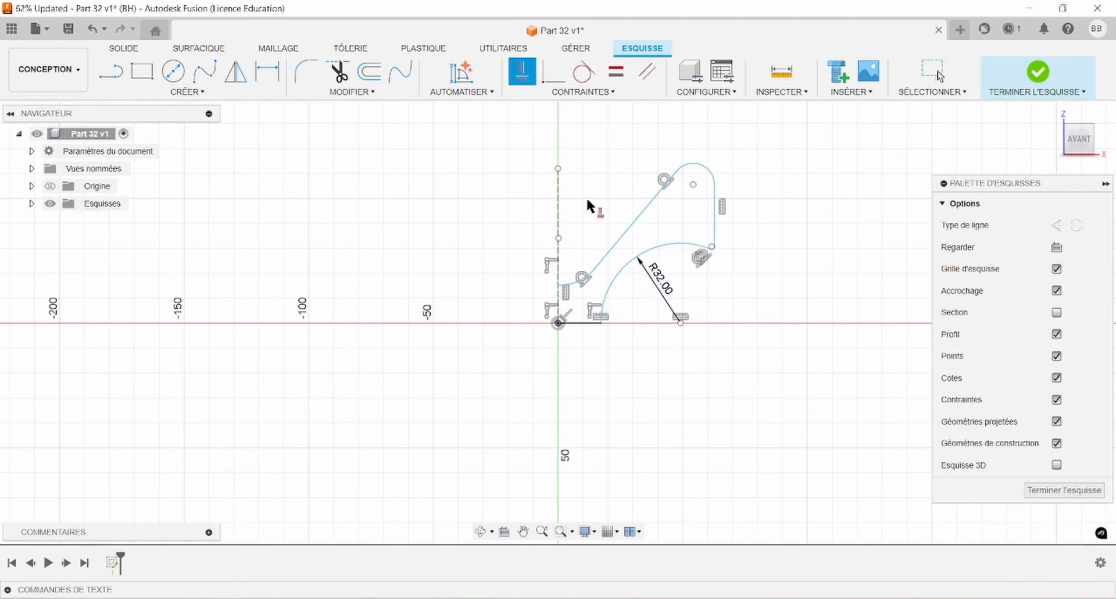
pyautogui.scroll(3, 703, 210)
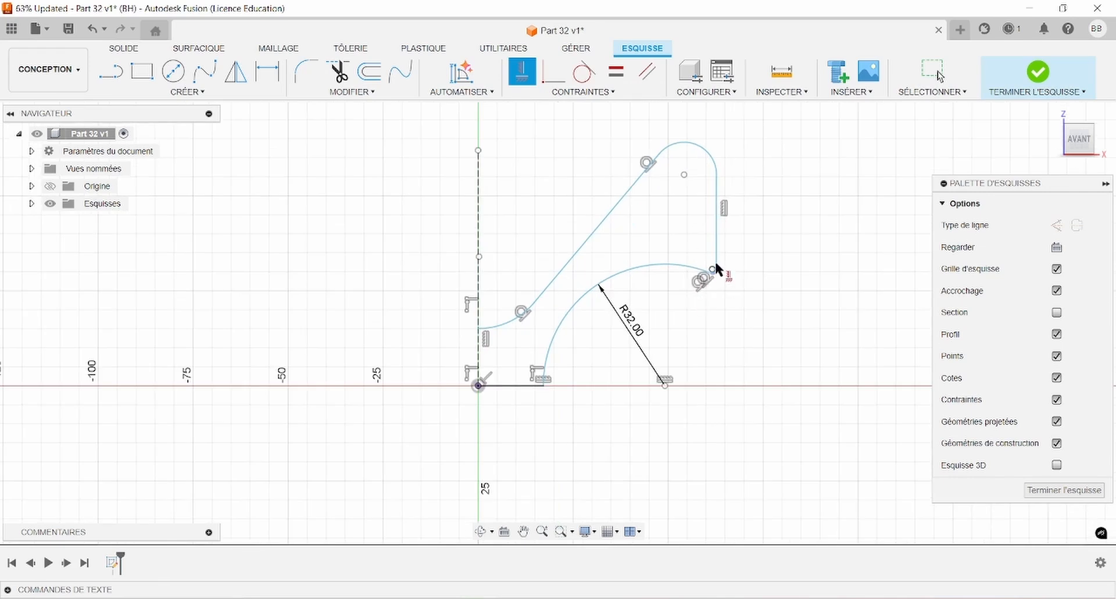
pyautogui.press('Escape')
# Move the lower rounding arc's centre inward to about 53 mm from the origin and make the upper rounding arc tangent to the vertical edge.
pyautogui.moveTo(717, 270)
pyautogui.mouseDown()
pyautogui.moveTo(705, 264)
pyautogui.moveTo(711, 274)
pyautogui.mouseUp()
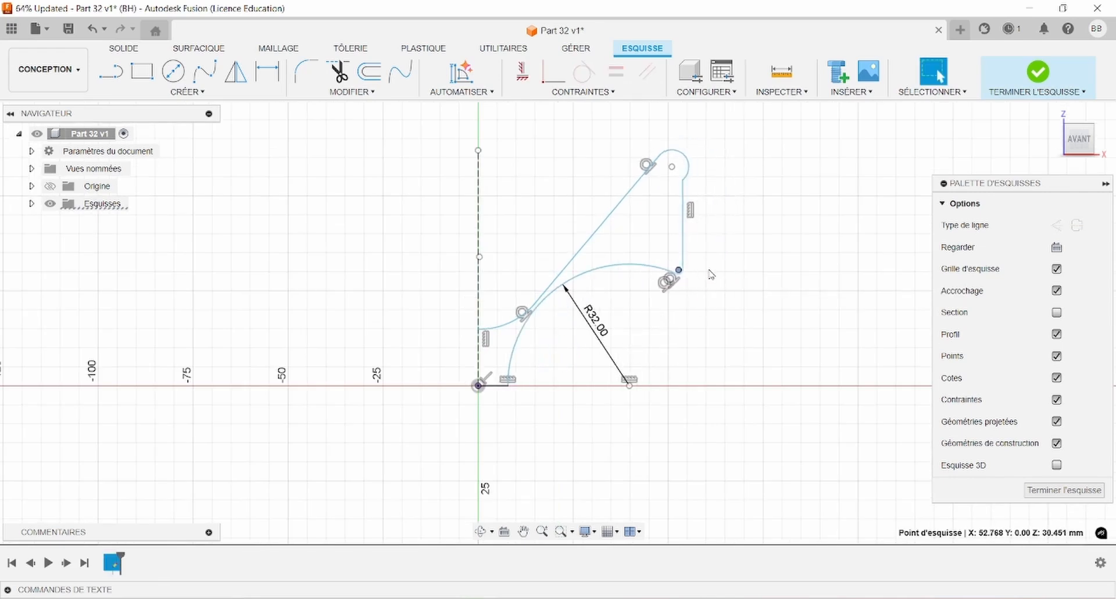
pyautogui.click(689, 171)
pyautogui.keyDown('ctrl'); pyautogui.click(683, 191); pyautogui.keyUp('ctrl')
pyautogui.click(585, 71)
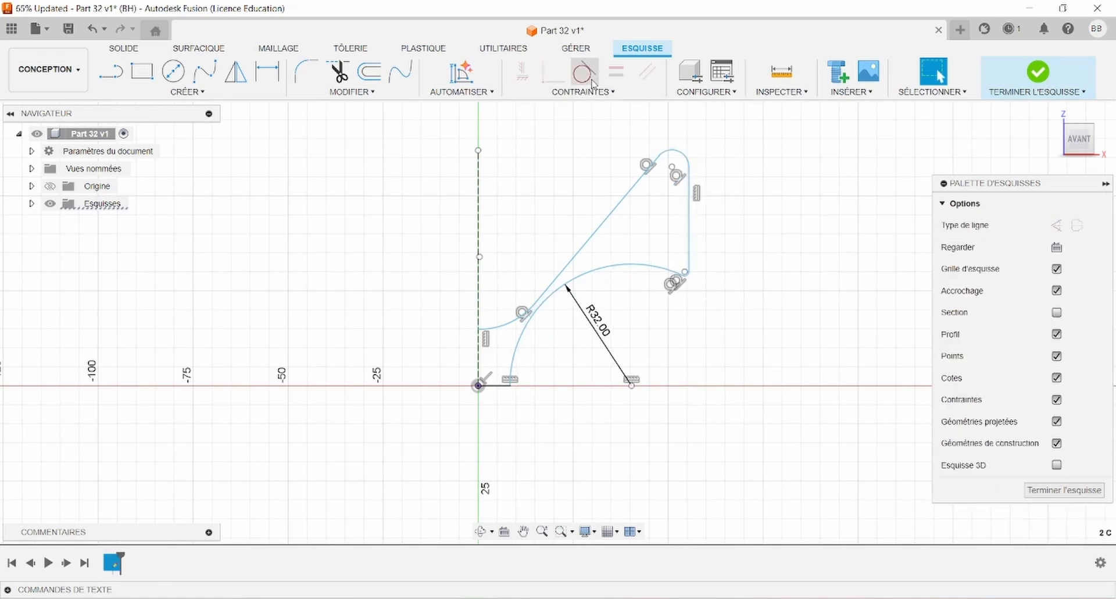
# Check the Part 32 drawing and dimension the lower rounding arc with a radius of 16 mm.
pyautogui.scroll(3, 698, 268)
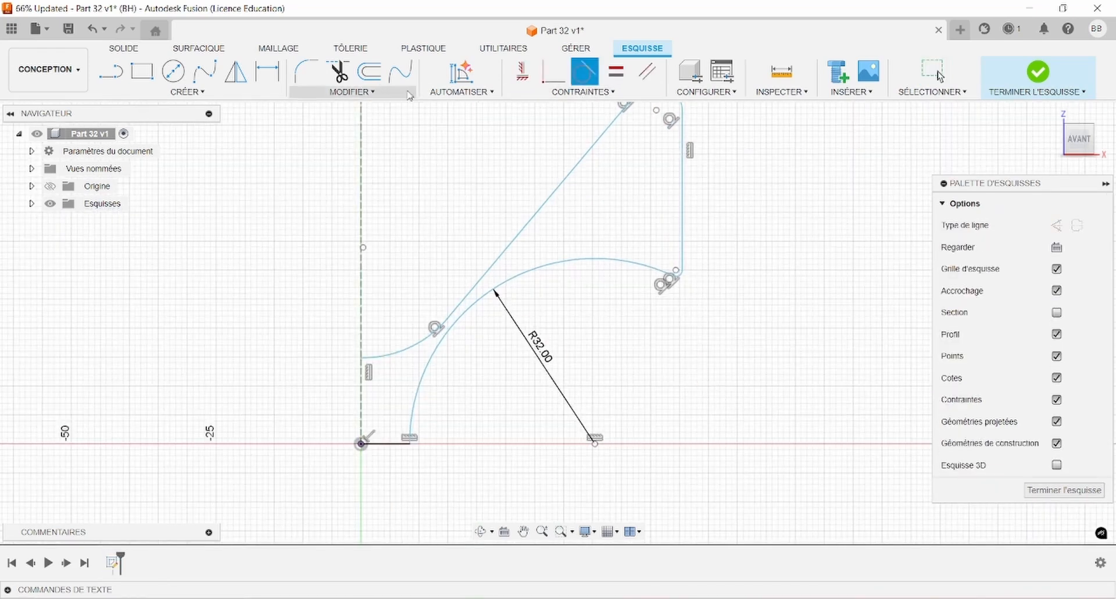
pyautogui.click(267, 71)
pyautogui.hotkey('alt', 'Tab')
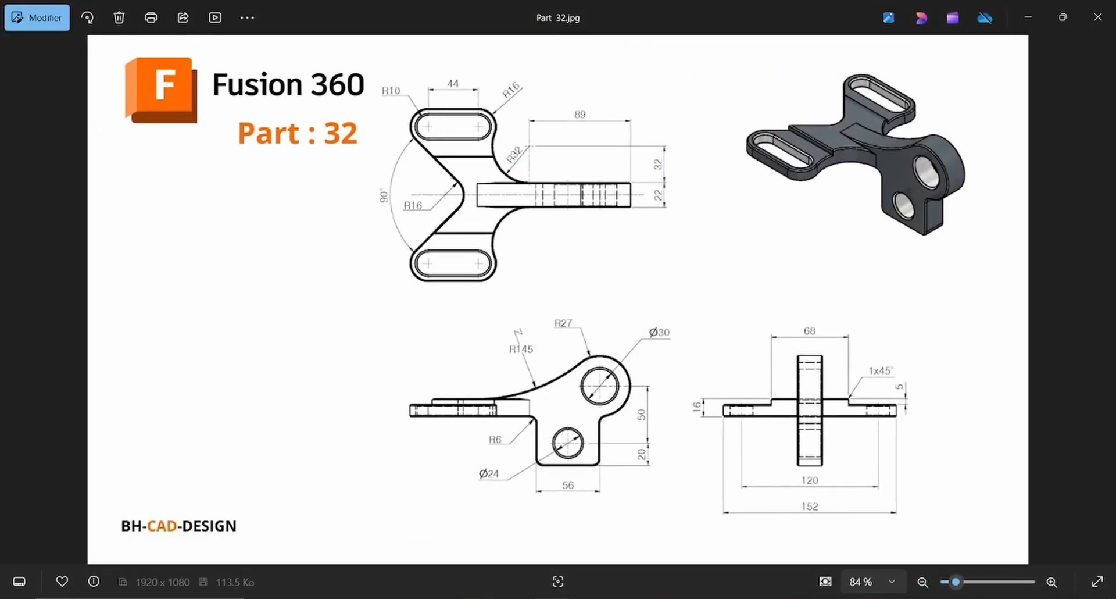
pyautogui.hotkey('alt', 'Tab')
pyautogui.scroll(4, 690, 280)
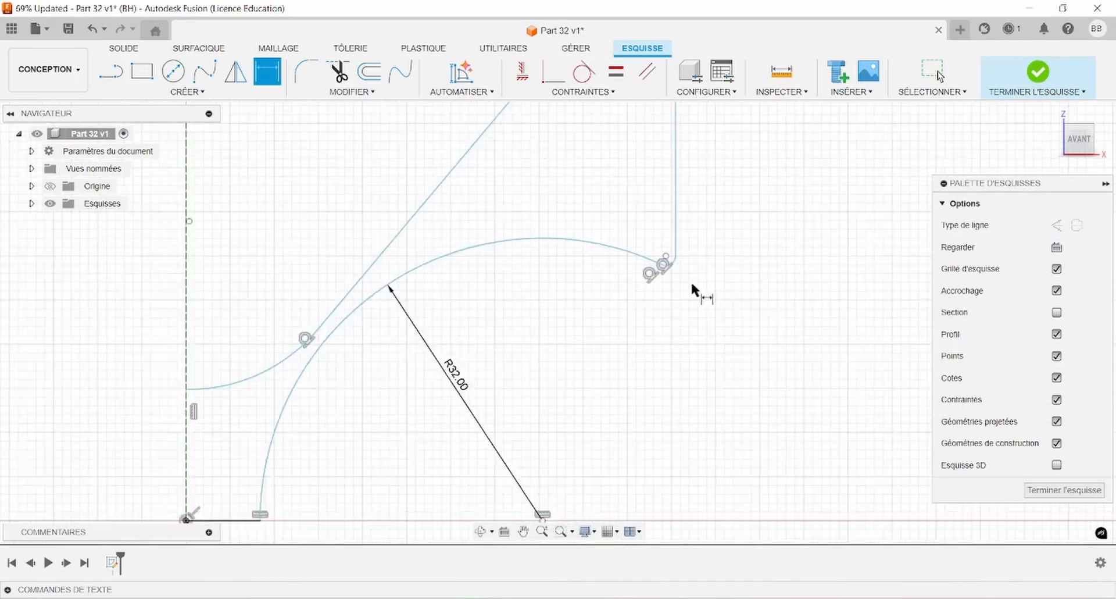
pyautogui.click(666, 254)
pyautogui.click(691, 296)
pyautogui.write('16')
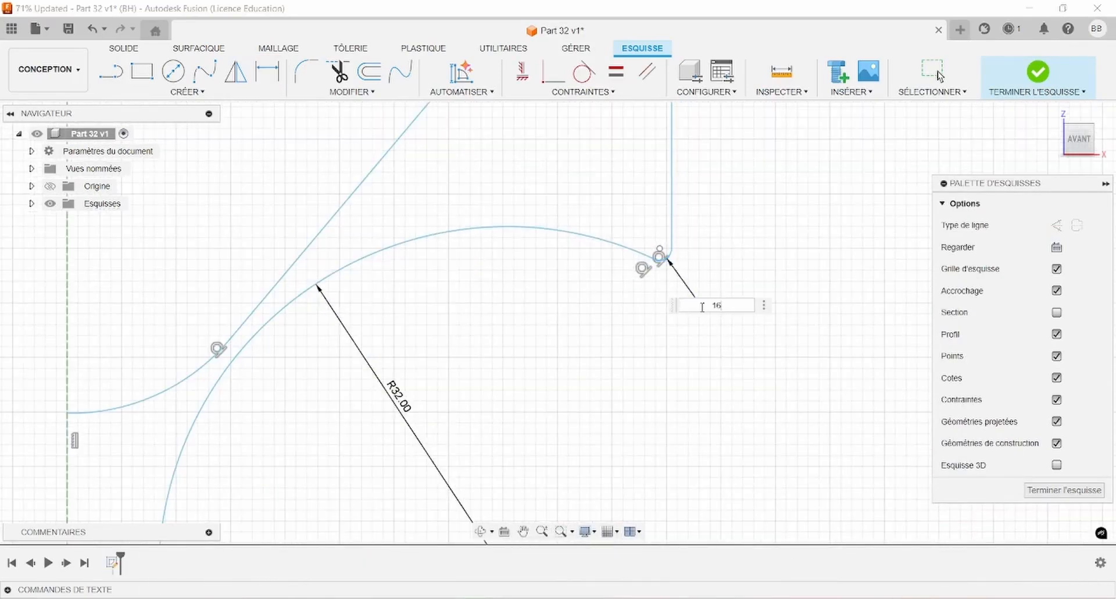
pyautogui.press('Return')
# Dimension the upper rounding arc of the profile with a radius of 16 mm.
pyautogui.scroll(-3, 700, 302)
pyautogui.scroll(-3, 668, 238)
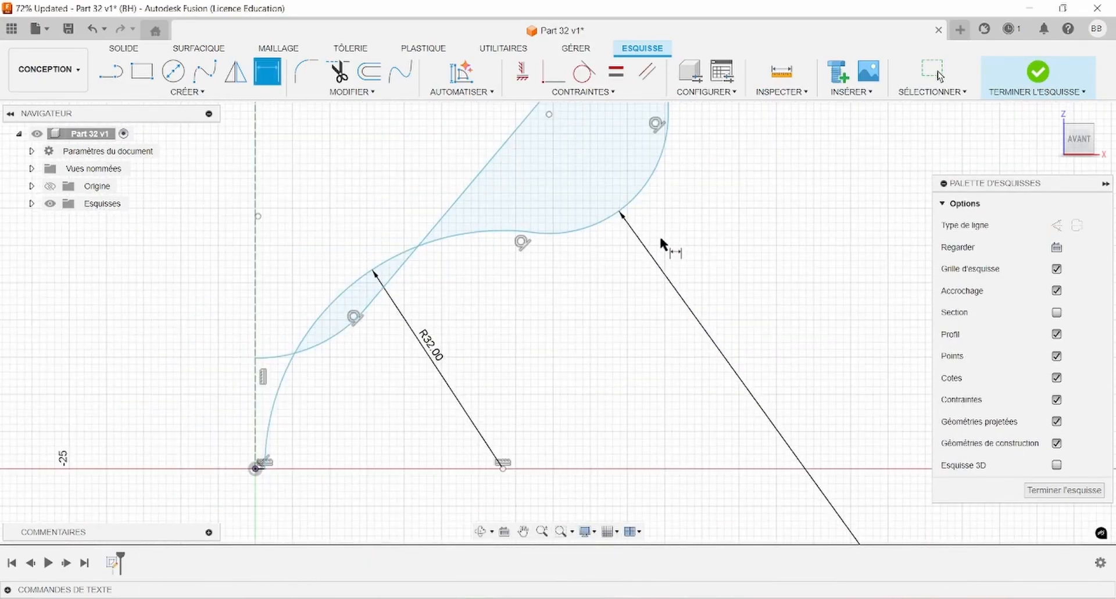
pyautogui.scroll(-2, 658, 198)
pyautogui.click(656, 137)
pyautogui.click(675, 126)
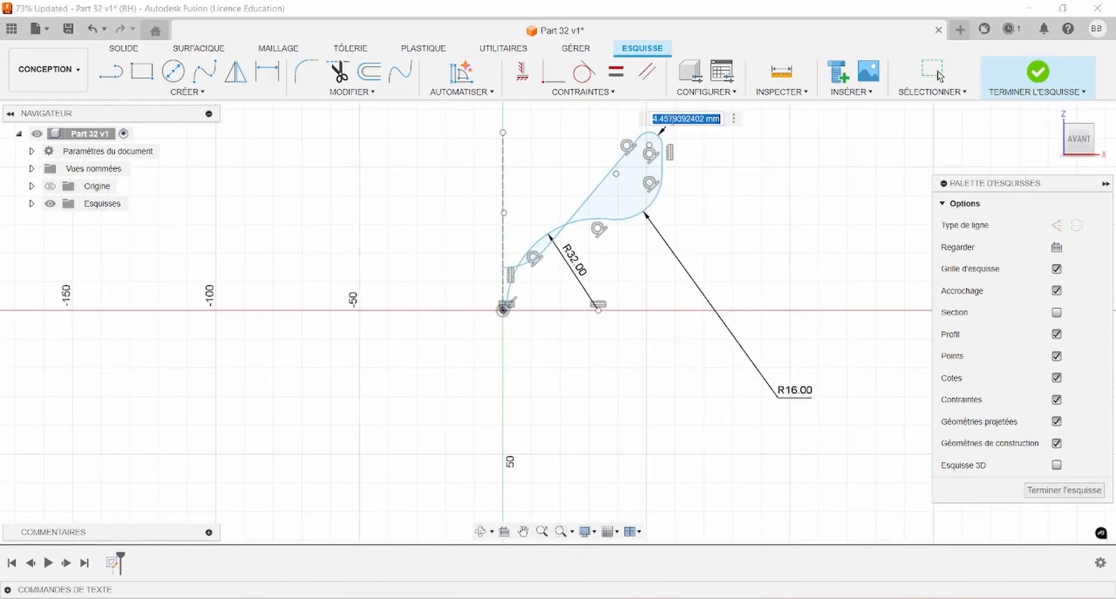
pyautogui.write('16')
pyautogui.press('Return')
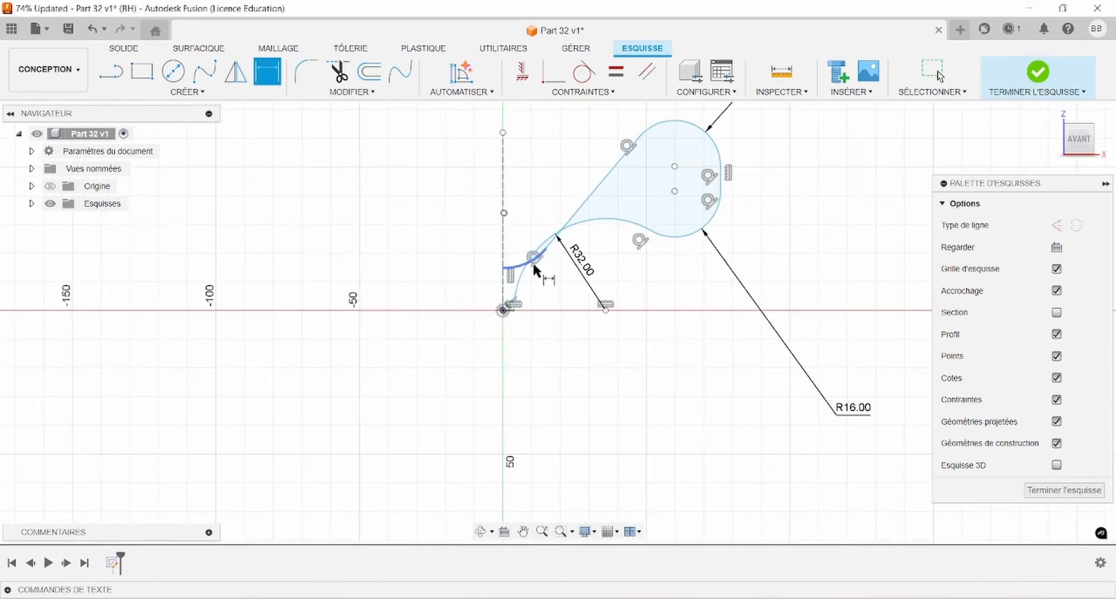
# Raise the junction between the slanted line and the small arc at the construction line to about 35 mm above the origin.
pyautogui.moveTo(510, 271)
pyautogui.mouseDown()
pyautogui.moveTo(504, 260)
pyautogui.moveTo(545, 240)
pyautogui.moveTo(542, 211)
pyautogui.mouseUp()
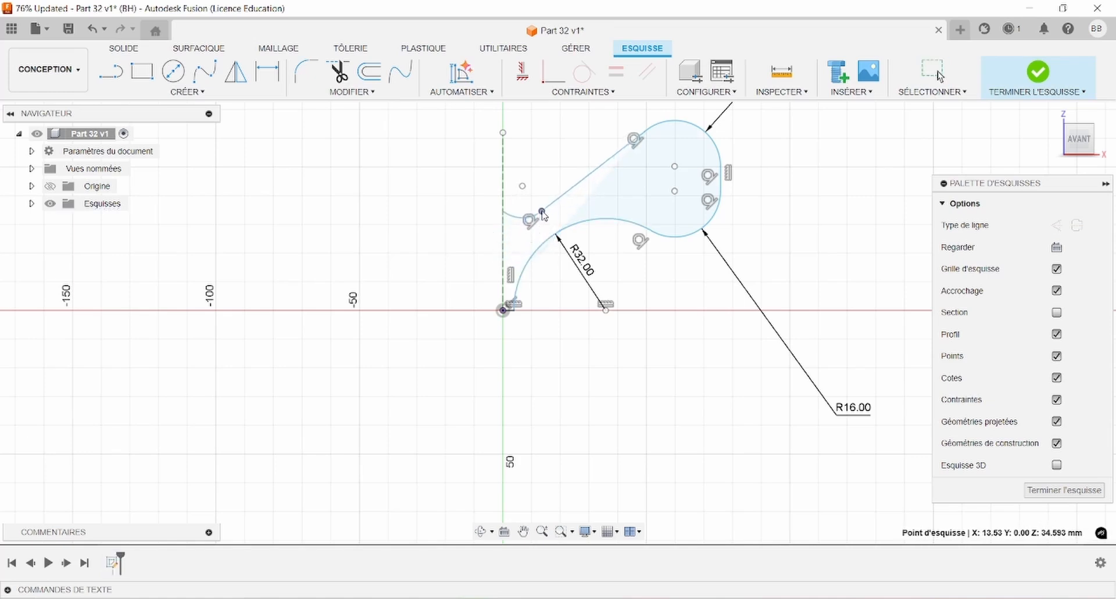
pyautogui.scroll(-2, 678, 232)
pyautogui.scroll(2, 735, 189)
# Try to align the centres of the two R16 rounding arcs vertically with a constraint.
pyautogui.click(267, 72)
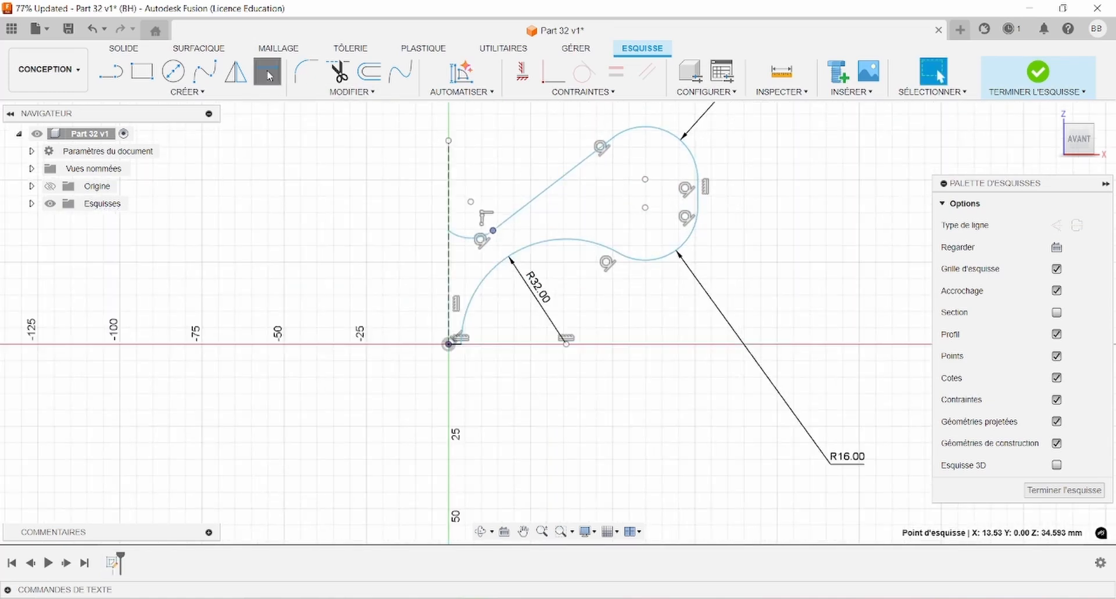
pyautogui.click(645, 179)
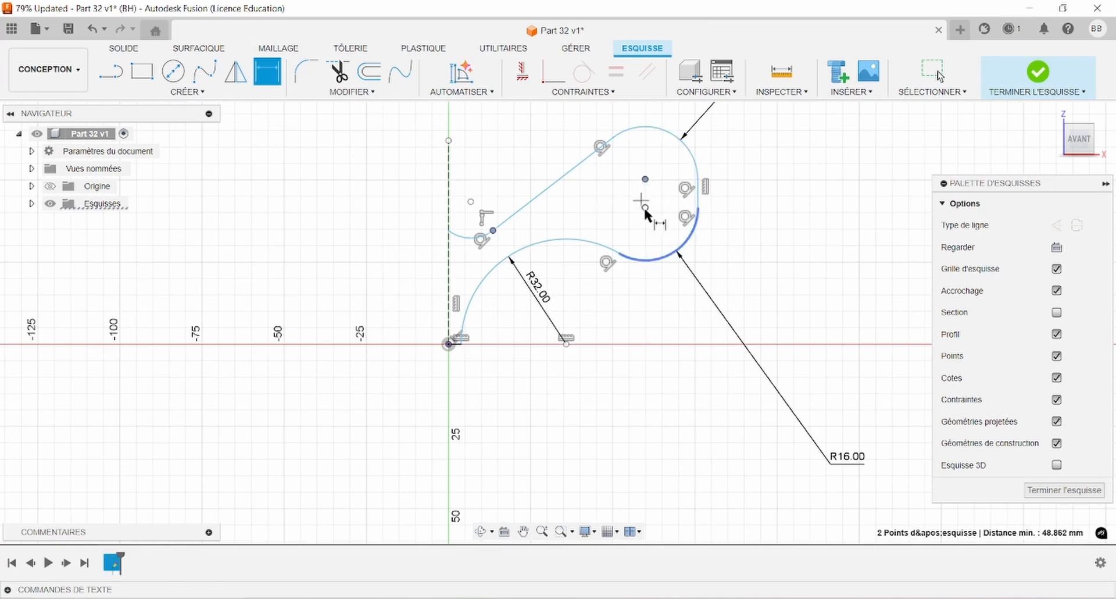
pyautogui.click(645, 208)
pyautogui.press('Escape')
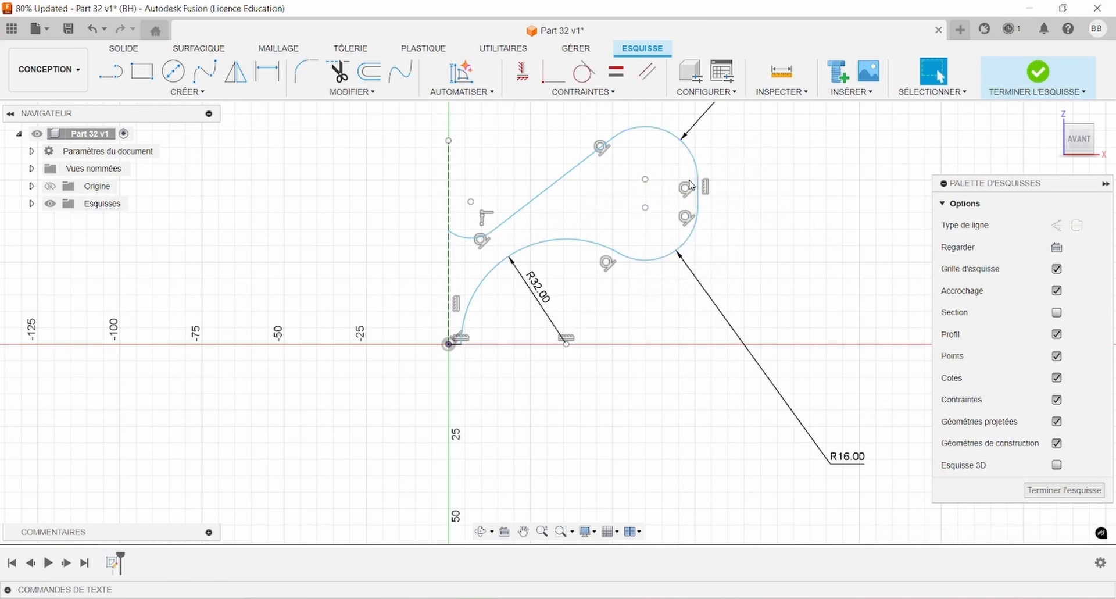
pyautogui.click(646, 179)
pyautogui.click(645, 208)
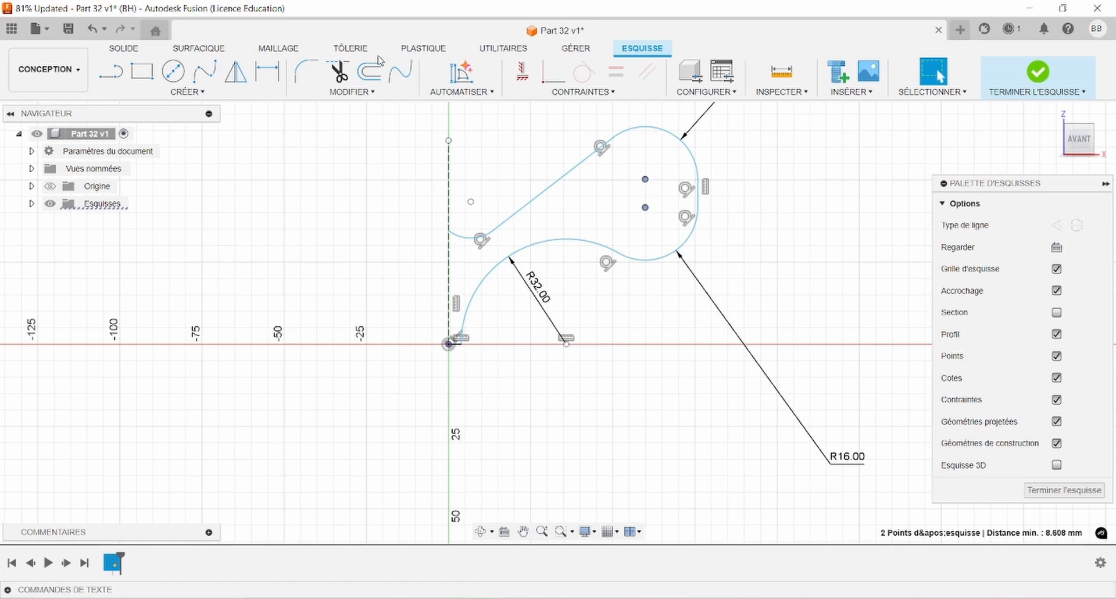
pyautogui.click(520, 73)
# Dimension the vertical distance between the centres of the two R16 rounding arcs as 44 mm.
pyautogui.press('d')
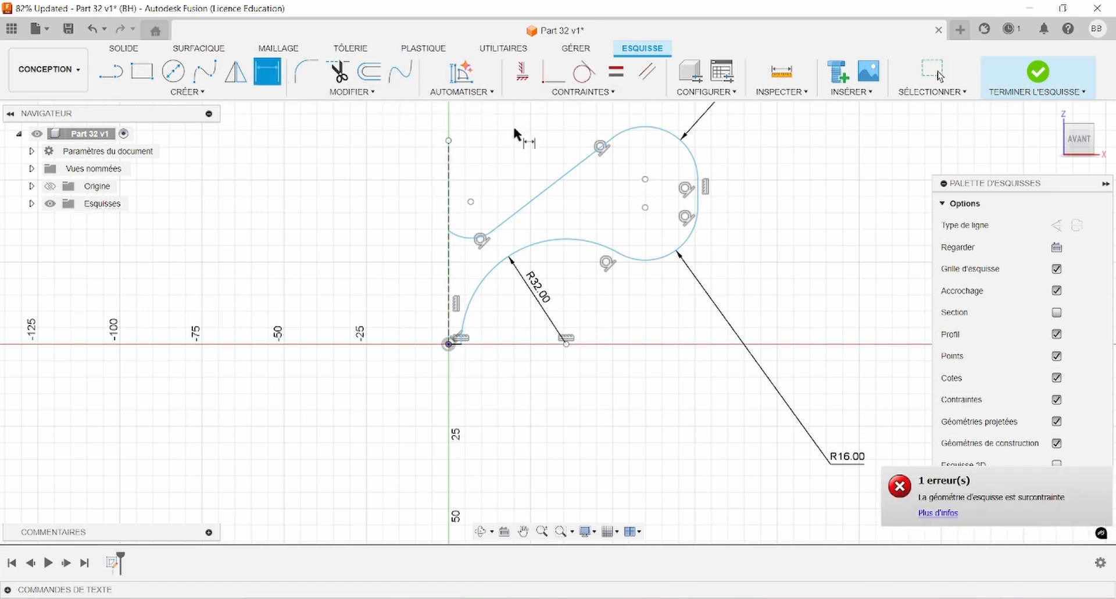
pyautogui.click(645, 179)
pyautogui.click(646, 208)
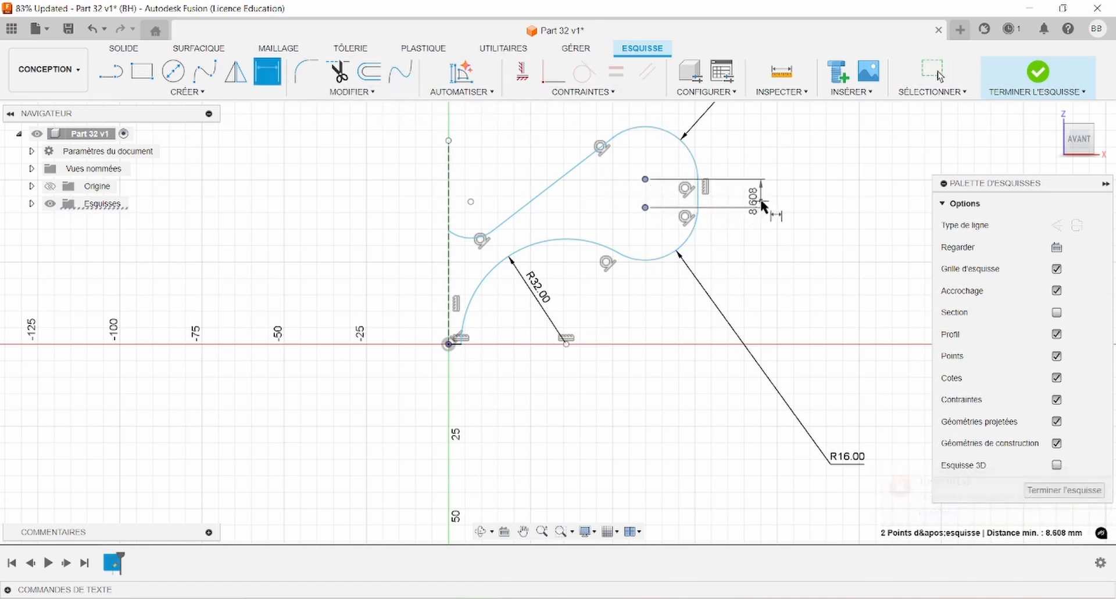
pyautogui.click(763, 203)
pyautogui.write('44')
pyautogui.press('Return')
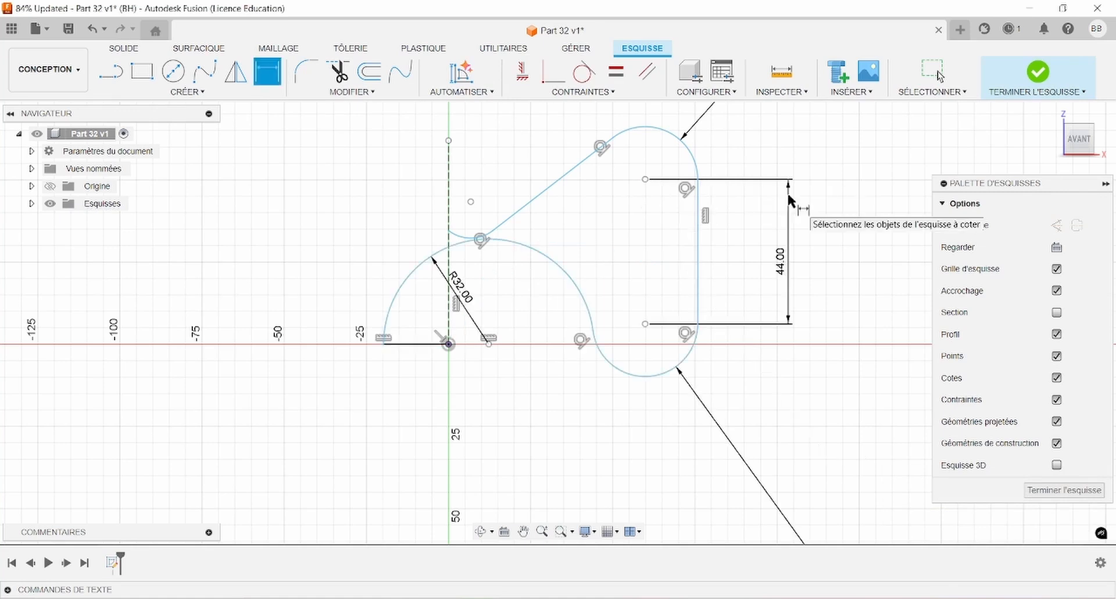
# Move the horizontal base line's free end across the construction line to about 12 mm on the positive X side.
pyautogui.scroll(-3, 722, 224)
pyautogui.scroll(2, 587, 225)
pyautogui.press('Escape')
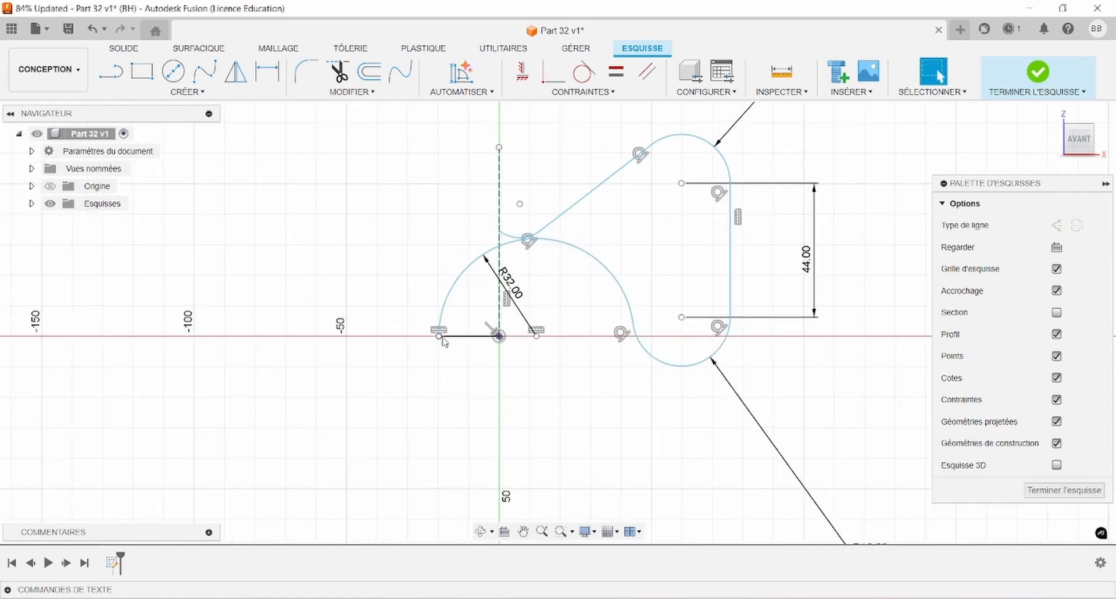
pyautogui.moveTo(441, 337); pyautogui.dragTo(536, 337)
# Raise the slanted line's lower end to about 38 mm and the upper R16 arc's centre to about 64 mm above the origin.
pyautogui.click(501, 283)
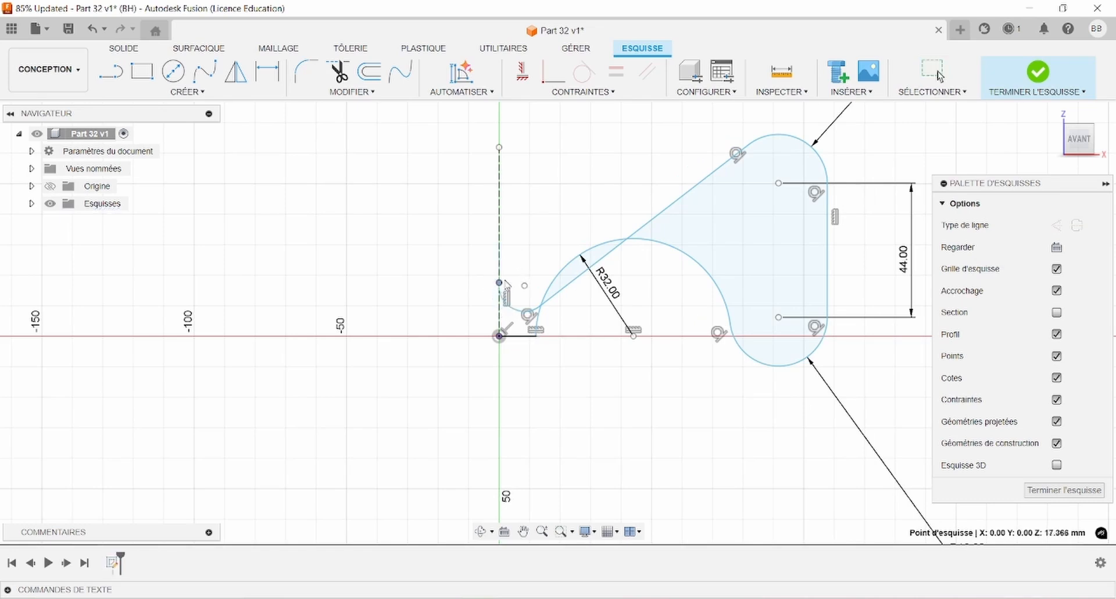
pyautogui.moveTo(505, 298)
pyautogui.mouseDown()
pyautogui.moveTo(546, 309)
pyautogui.moveTo(531, 242)
pyautogui.moveTo(539, 222)
pyautogui.mouseUp()
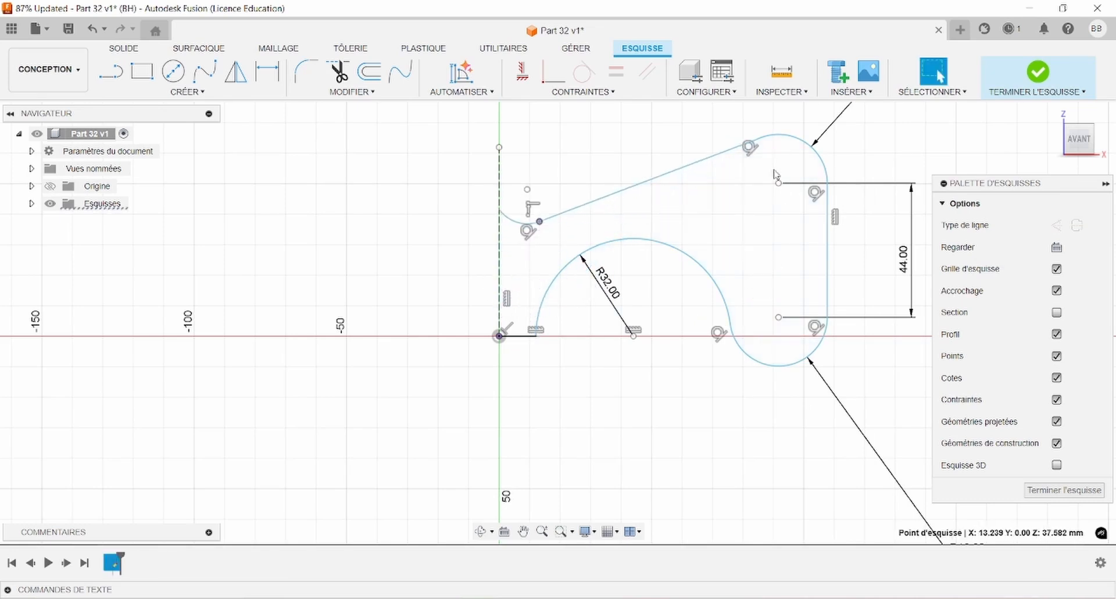
pyautogui.moveTo(777, 180); pyautogui.dragTo(774, 147)
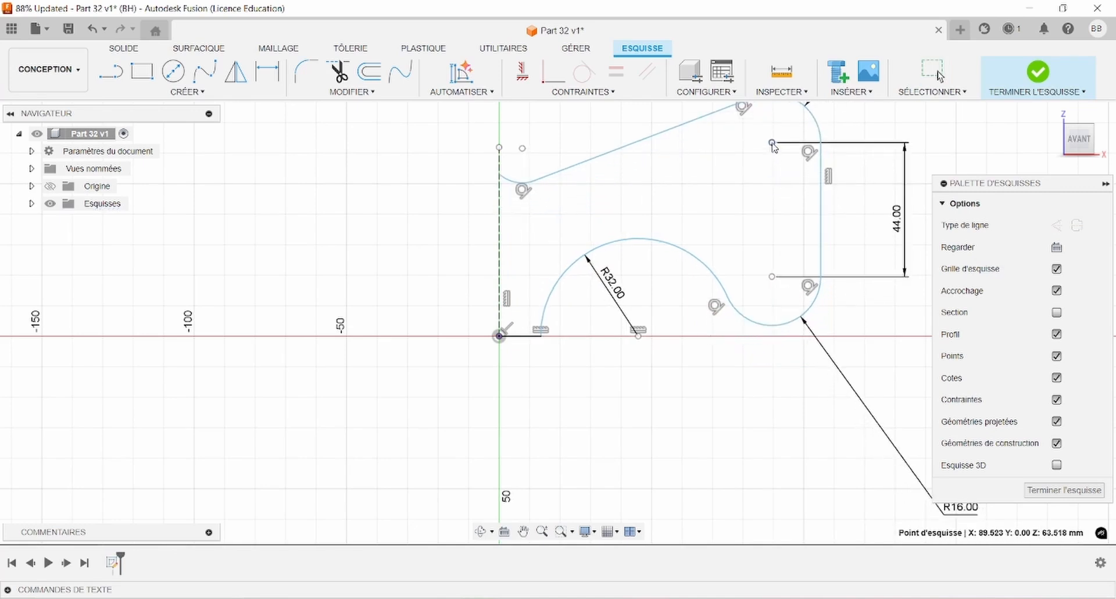
pyautogui.scroll(-3, 721, 230)
# Check the Part 32 drawing and extend the vertical construction line's upper end to about 93 mm above the origin.
pyautogui.hotkey('alt', 'Tab')
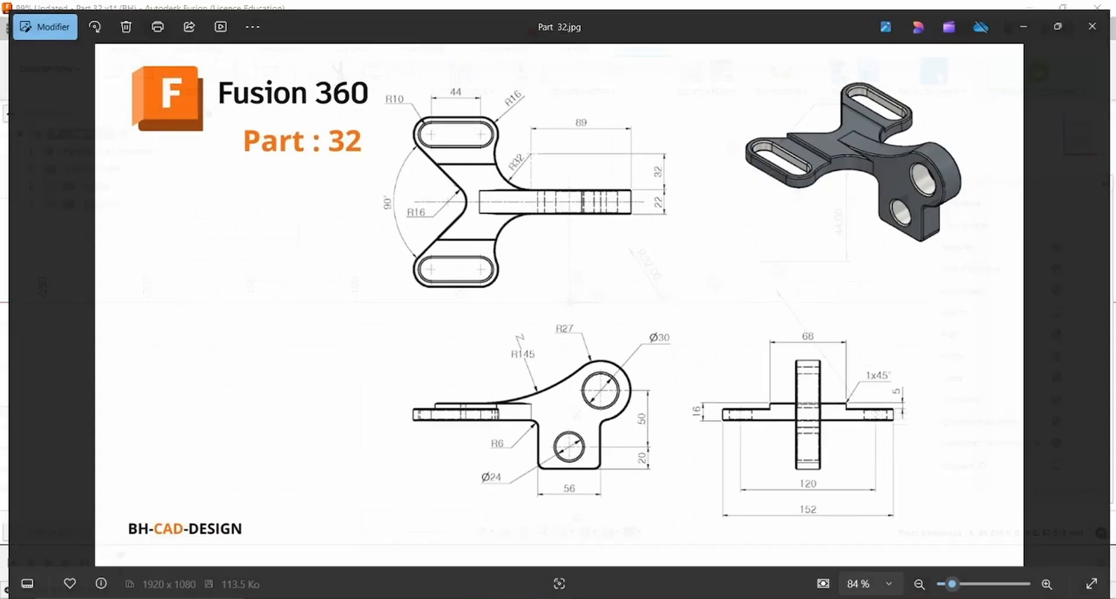
pyautogui.hotkey('alt', 'Tab')
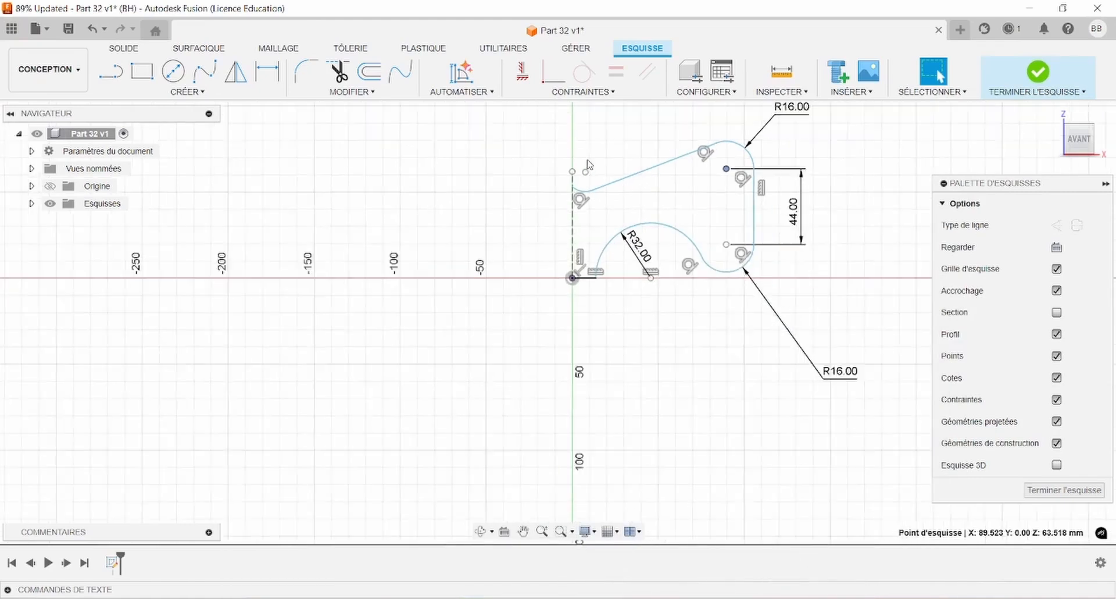
pyautogui.scroll(1, 592, 164)
pyautogui.scroll(-1, 608, 146)
pyautogui.scroll(1, 609, 145)
pyautogui.moveTo(561, 181); pyautogui.dragTo(561, 123)
# Dimension the angle between the slanted line and the vertical construction line as 45°.
pyautogui.press('d')
pyautogui.click(632, 180)
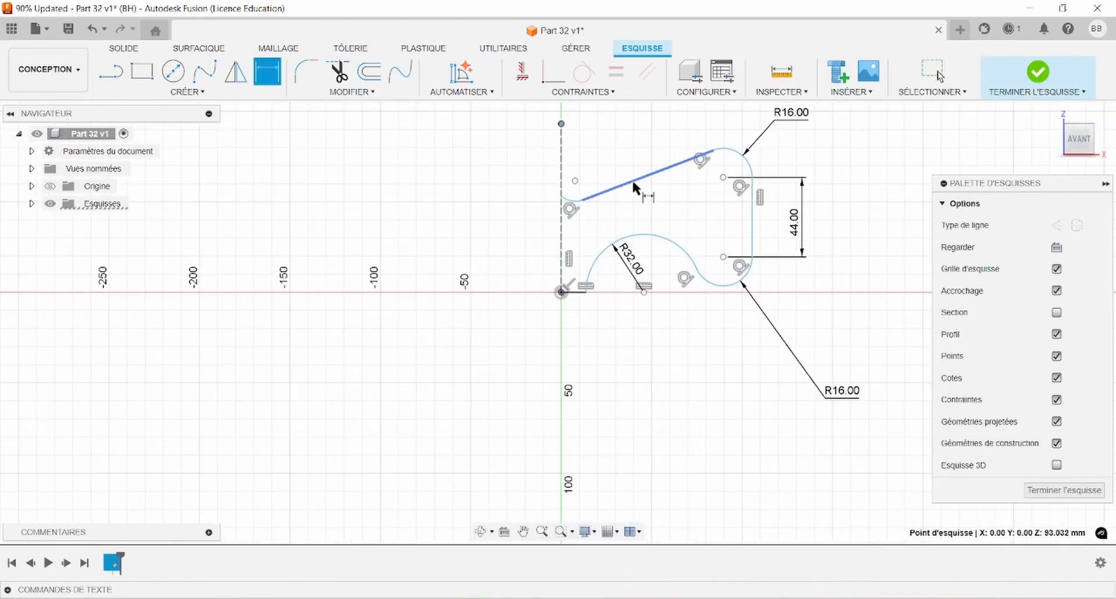
pyautogui.click(560, 155)
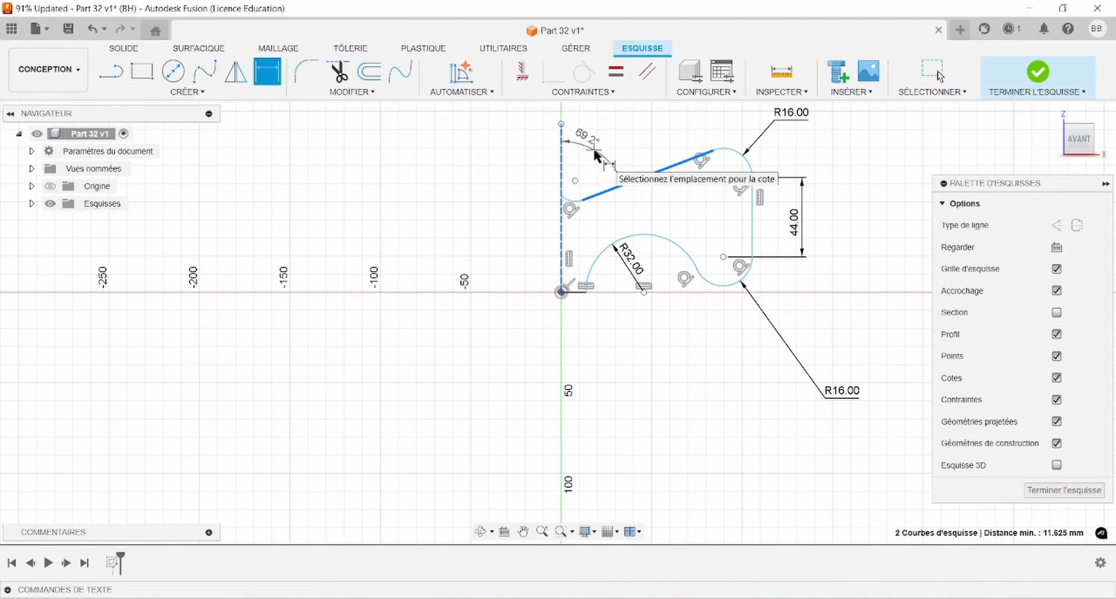
pyautogui.click(594, 148)
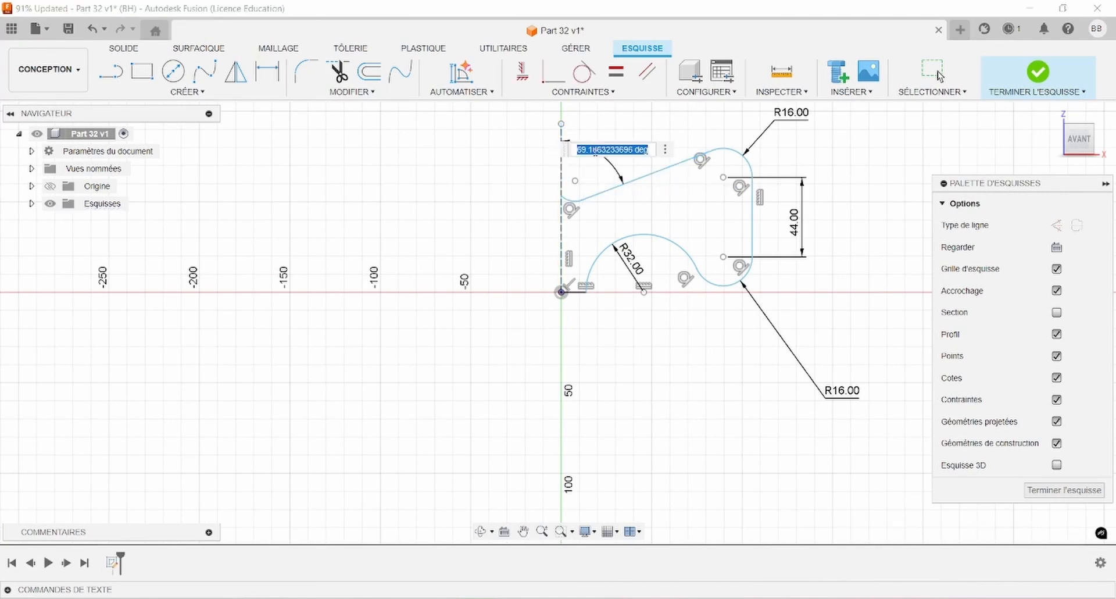
pyautogui.write('45')
pyautogui.press('Return')
# Move the slanted line's lower end to about 40 mm beside and 50 mm above the origin.
pyautogui.scroll(3, 615, 152)
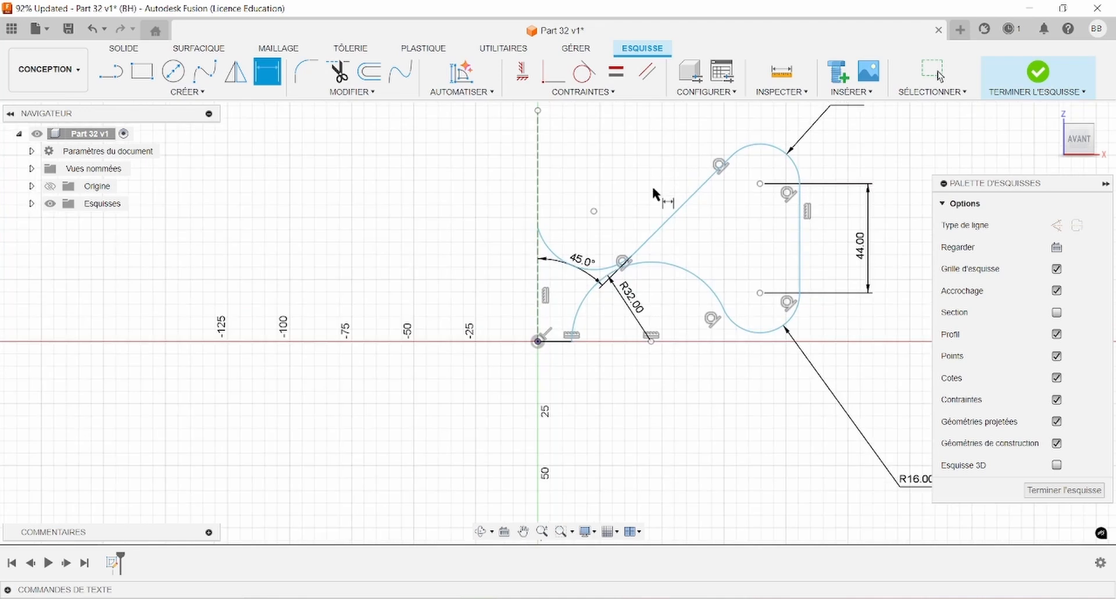
pyautogui.press('Escape')
pyautogui.moveTo(624, 264); pyautogui.dragTo(633, 231)
# Check the Part 32 drawing and constrain the small arc's centre to coincide with the vertical construction line.
pyautogui.hotkey('alt', 'Tab')
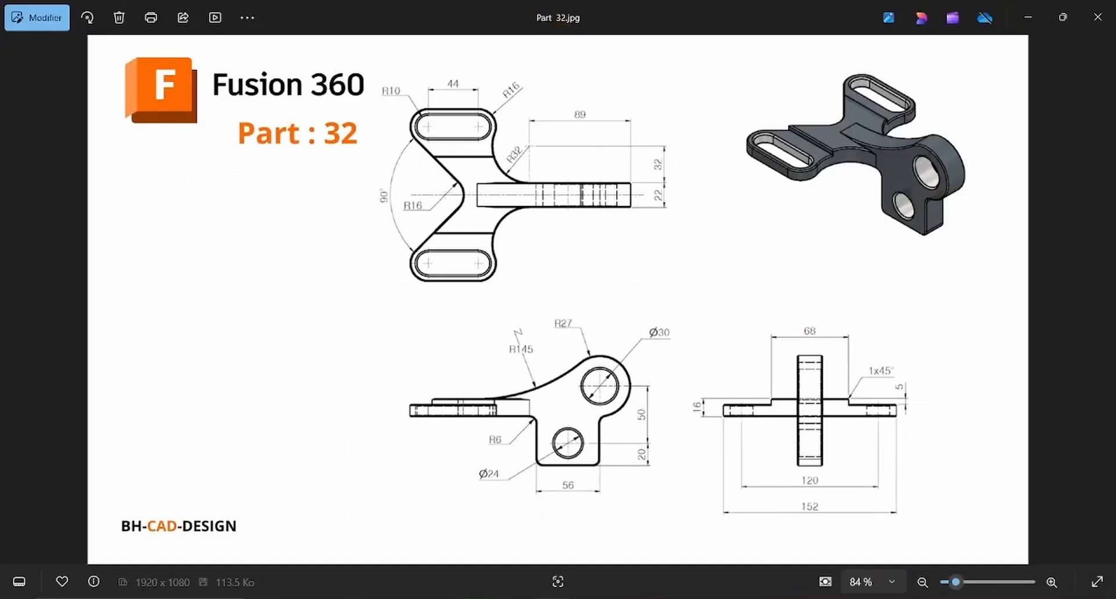
pyautogui.hotkey('alt', 'Tab')
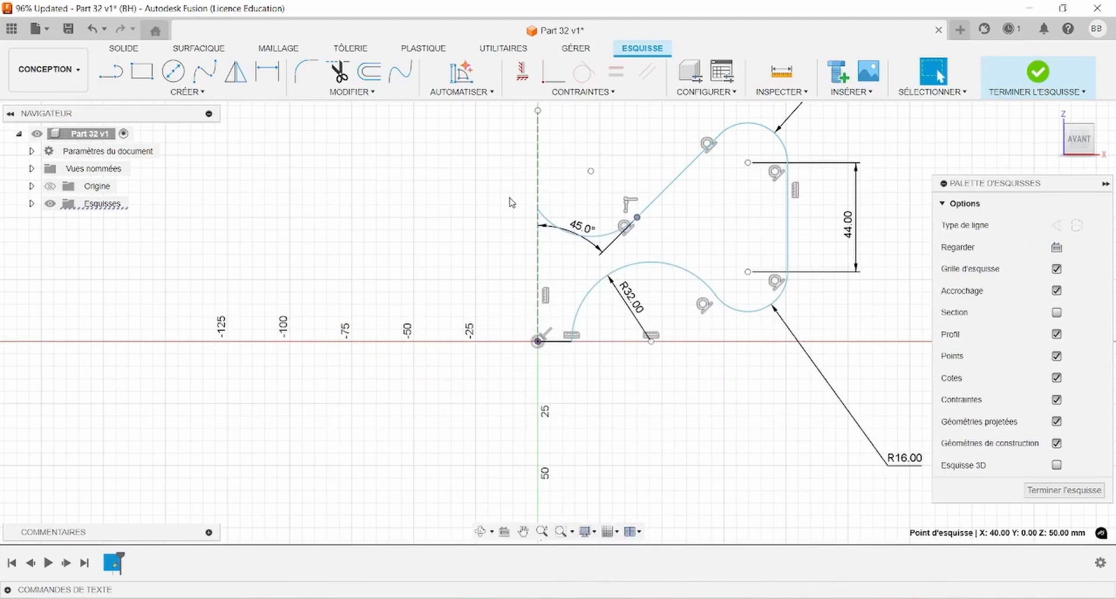
pyautogui.click(544, 218)
pyautogui.click(591, 172)
pyautogui.keyDown('ctrl'); pyautogui.click(540, 181); pyautogui.keyUp('ctrl')
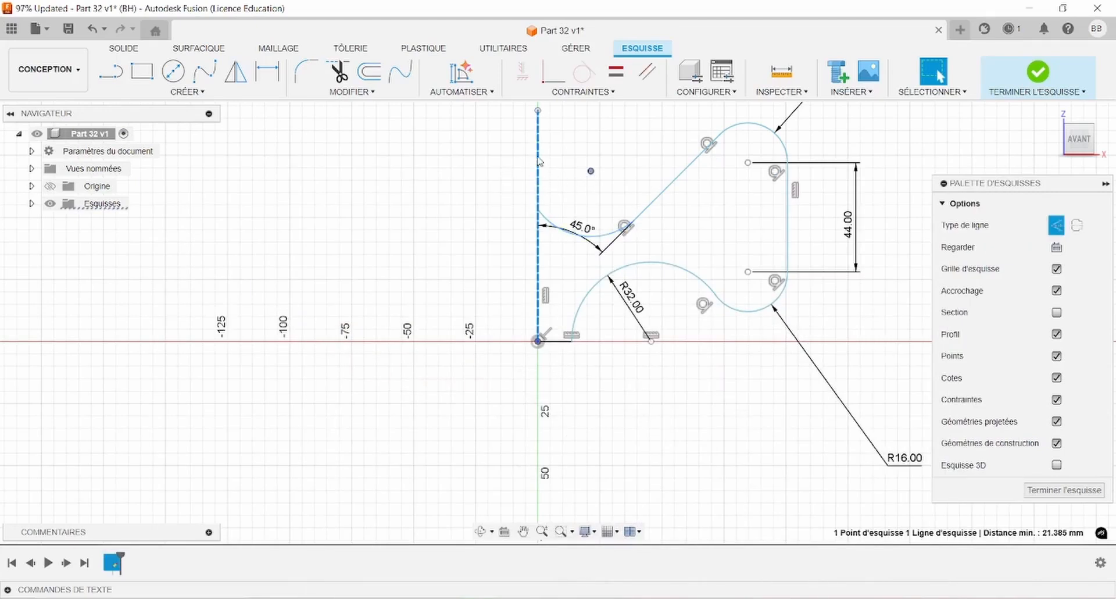
pyautogui.click(553, 81)
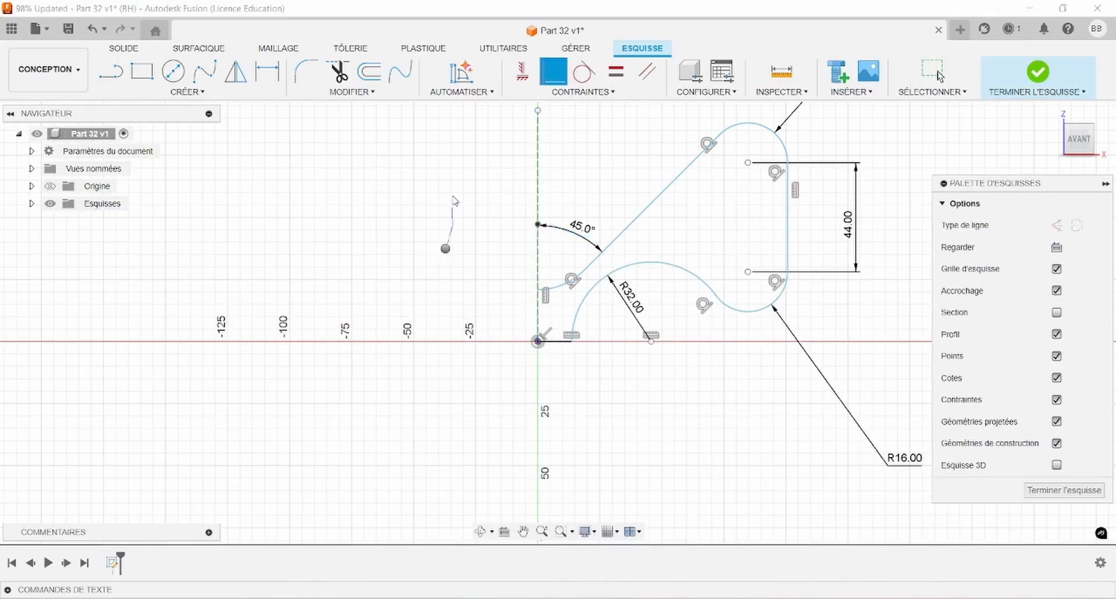
# Dimension the radius of the small arc on the vertical construction line as 16 mm.
pyautogui.click(275, 77)
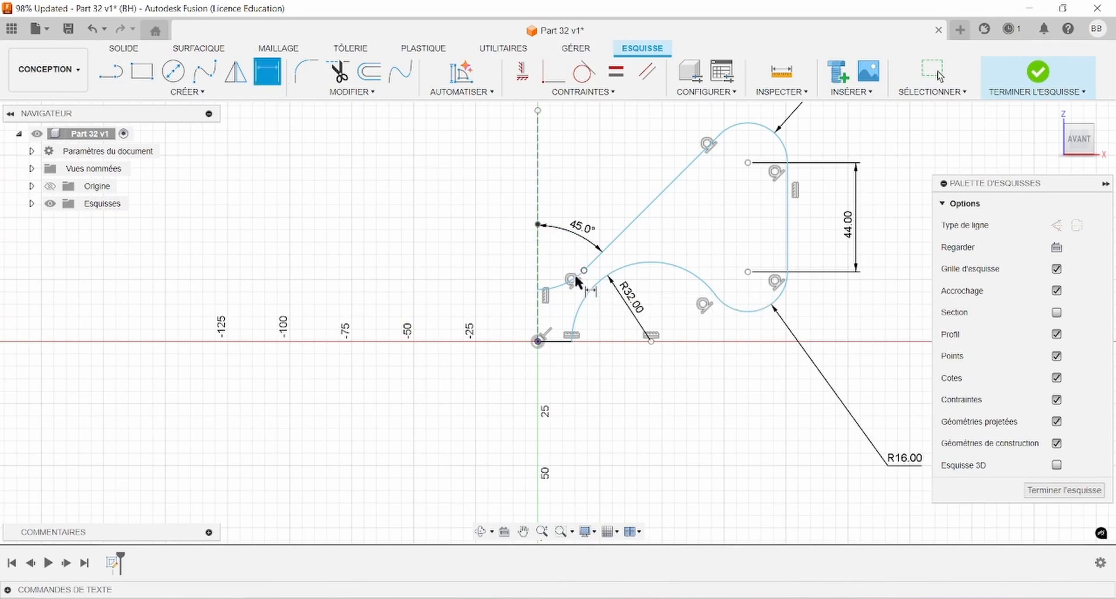
pyautogui.click(576, 282)
pyautogui.click(567, 275)
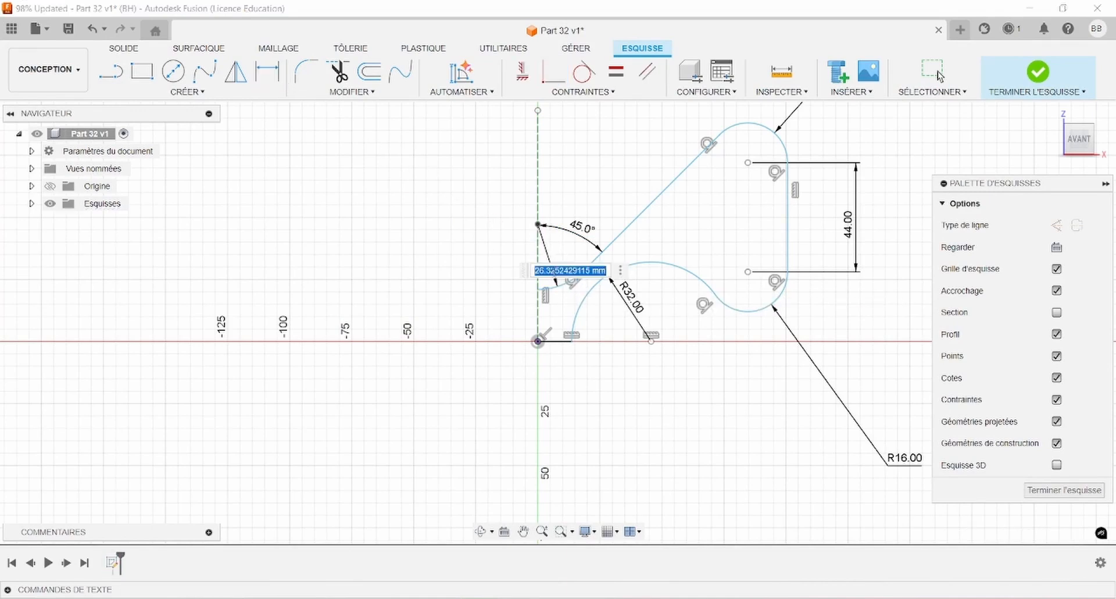
pyautogui.write('16')
pyautogui.press('Return')
pyautogui.scroll(1, 552, 267)
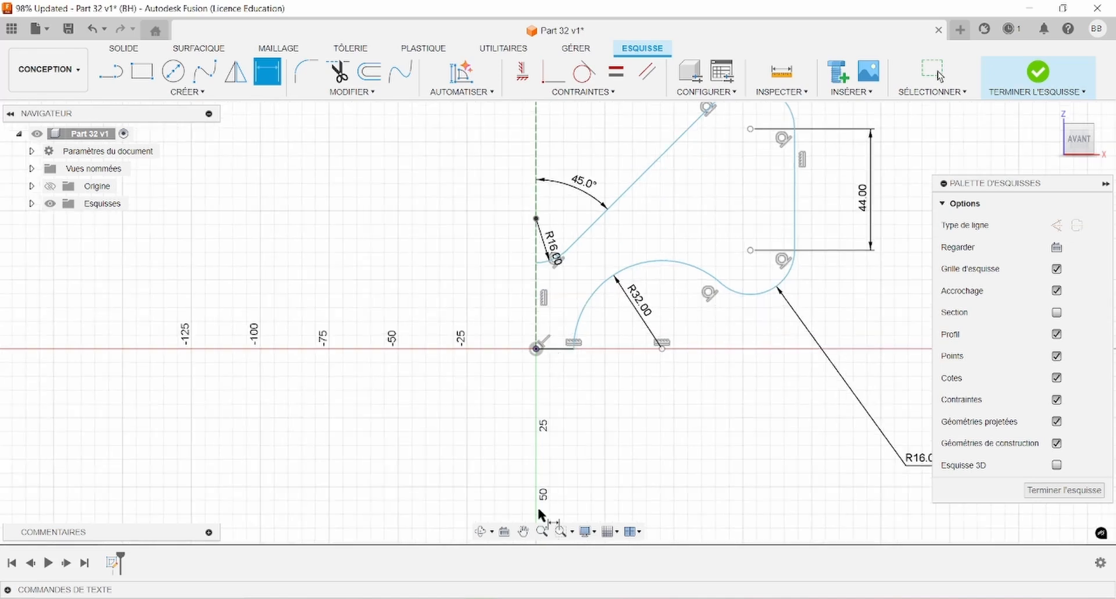
# Check the Part 32 drawing and dimension the distance between the vertical construction line and the lower R16 arc's centre as 120/2 mm.
pyautogui.click(565, 598)
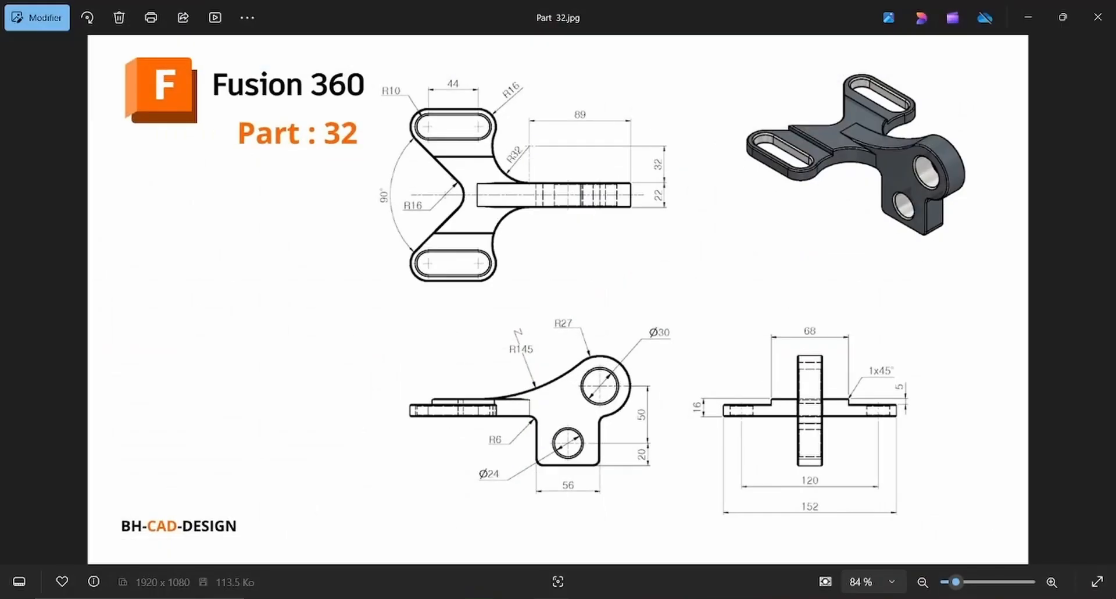
pyautogui.click(565, 597)
pyautogui.press('d')
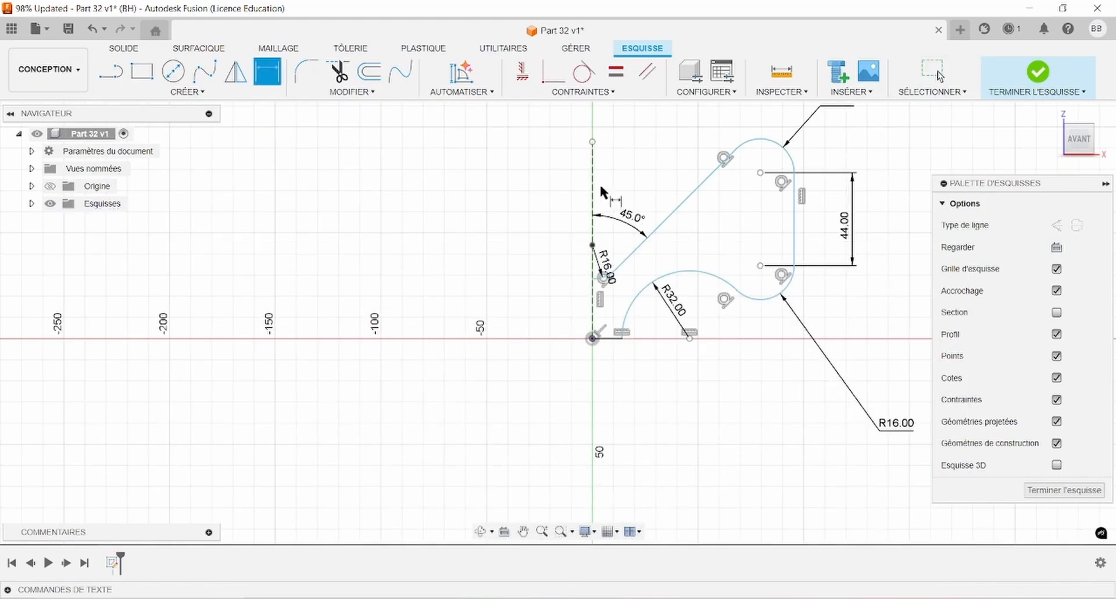
pyautogui.click(591, 164)
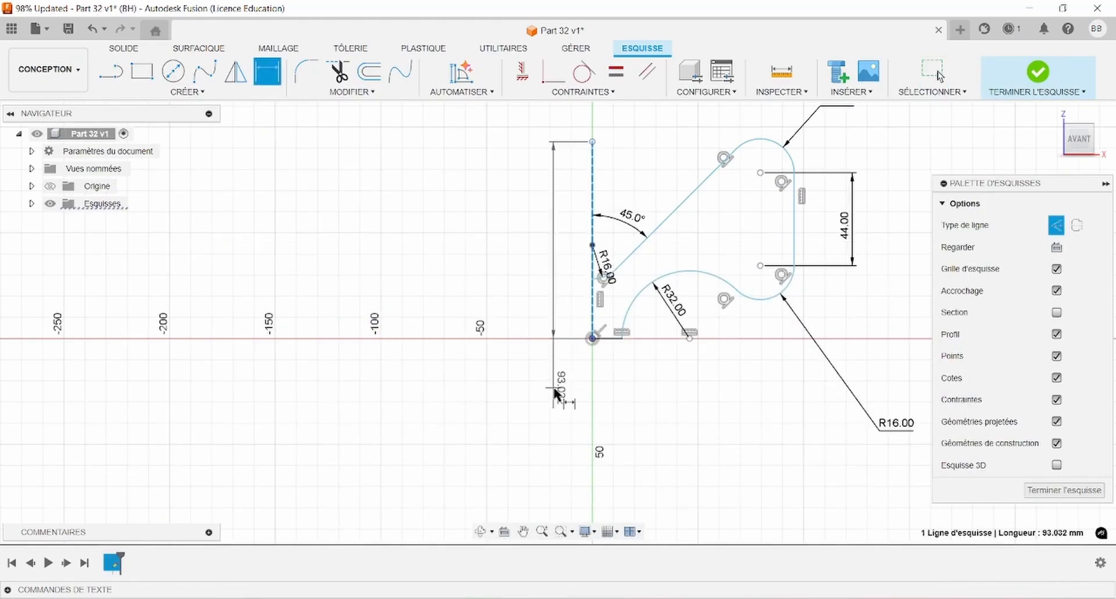
pyautogui.click(761, 266)
pyautogui.click(704, 434)
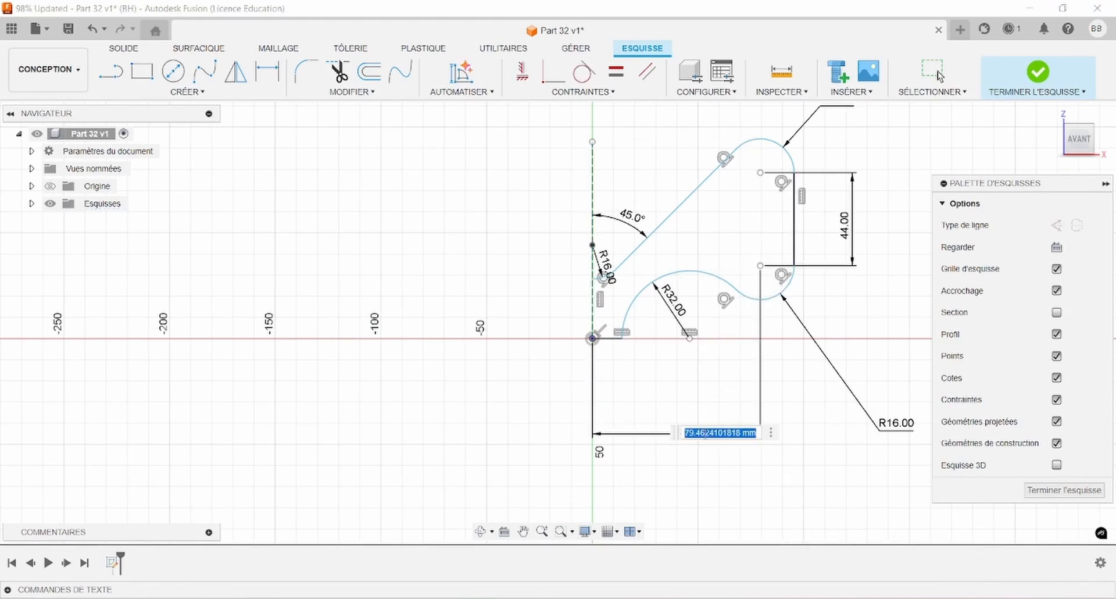
pyautogui.write('1')
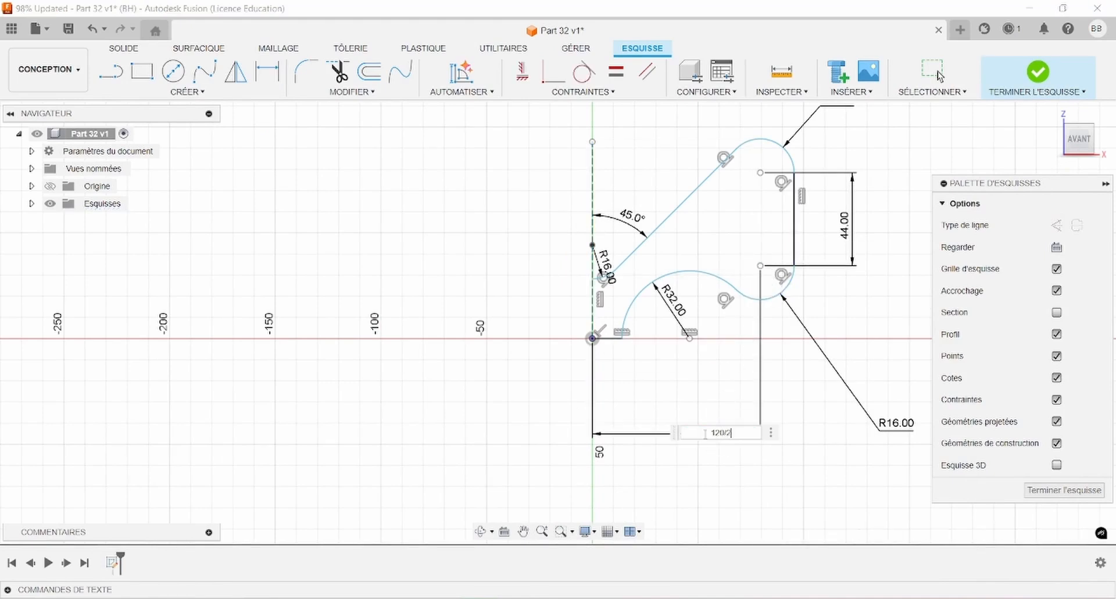
pyautogui.write('20/2')
pyautogui.press('Return')
pyautogui.press('Escape')
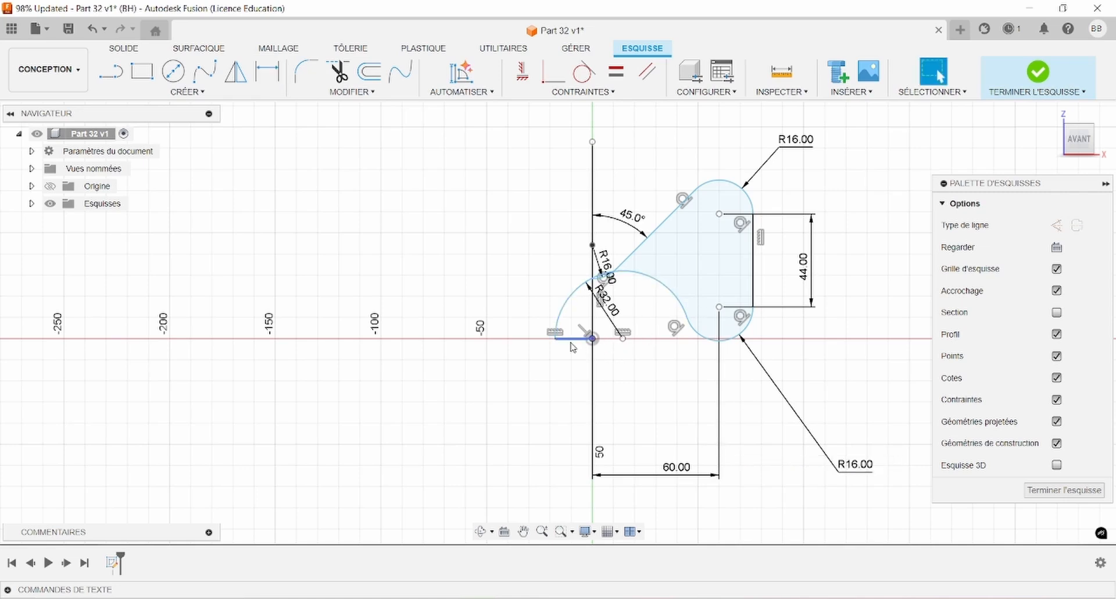
# Move the short horizontal line's free end to the profile's side of the origin and, after checking the drawing, set the line's length to 11 mm.
pyautogui.moveTo(557, 340); pyautogui.dragTo(613, 339)
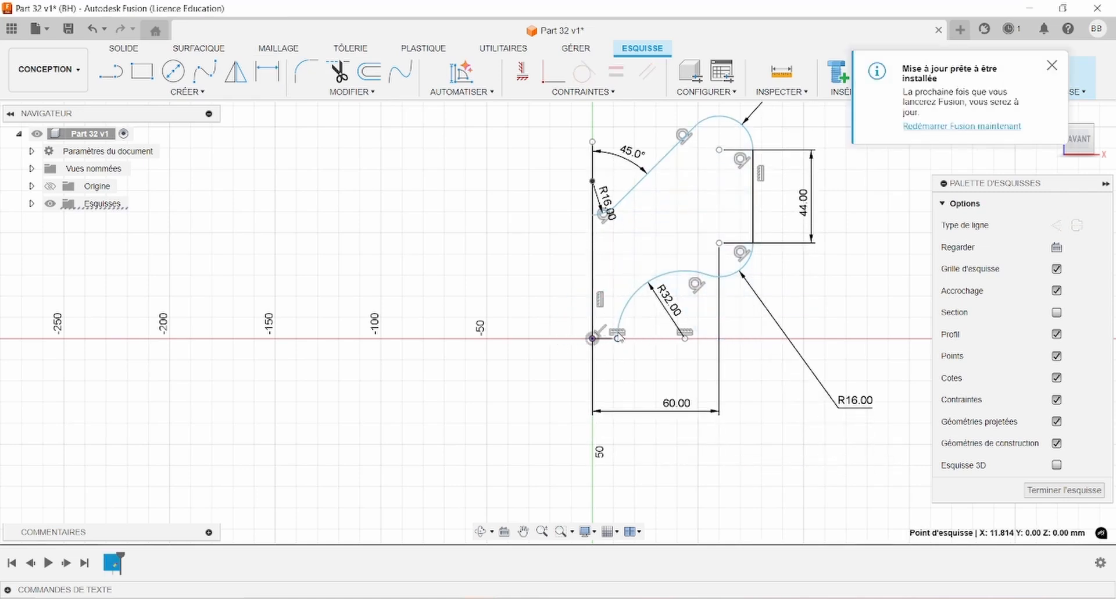
pyautogui.hotkey('alt', 'Tab')
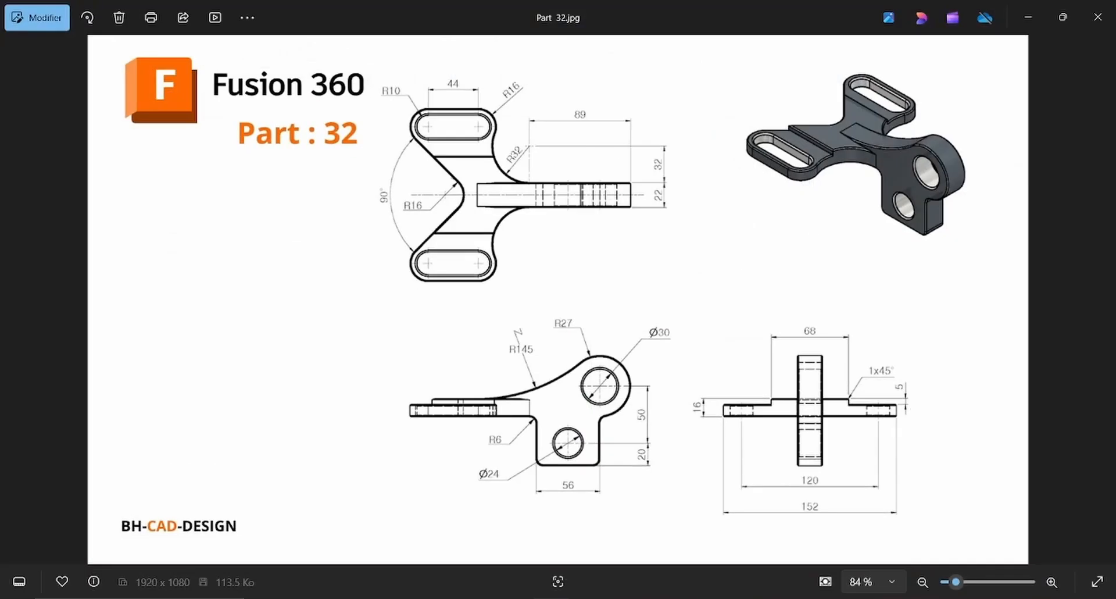
pyautogui.hotkey('alt', 'Tab')
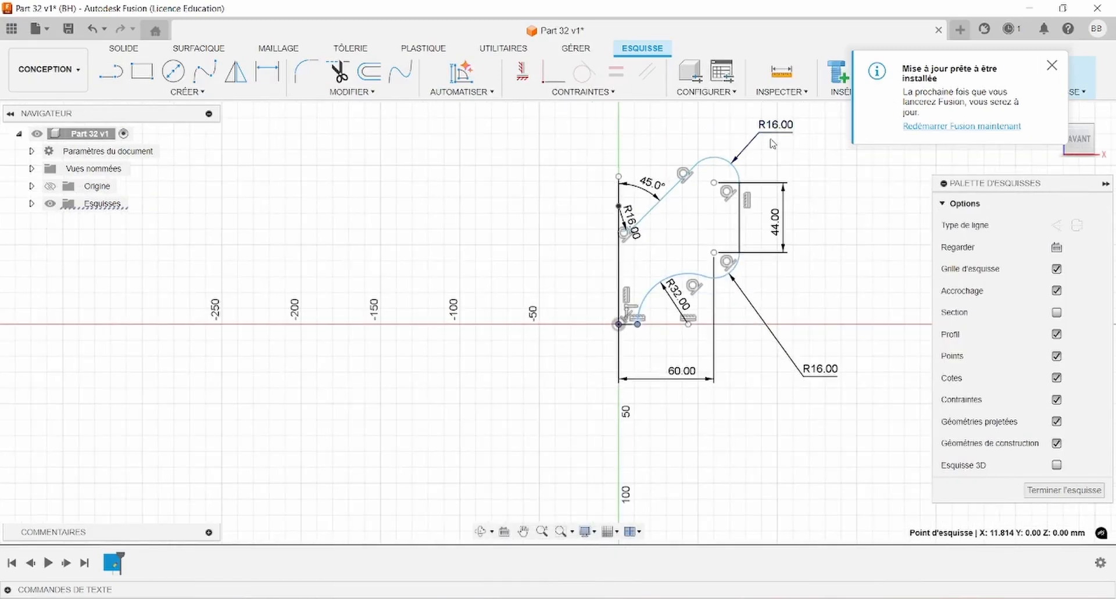
pyautogui.scroll(3, 772, 144)
pyautogui.press('d')
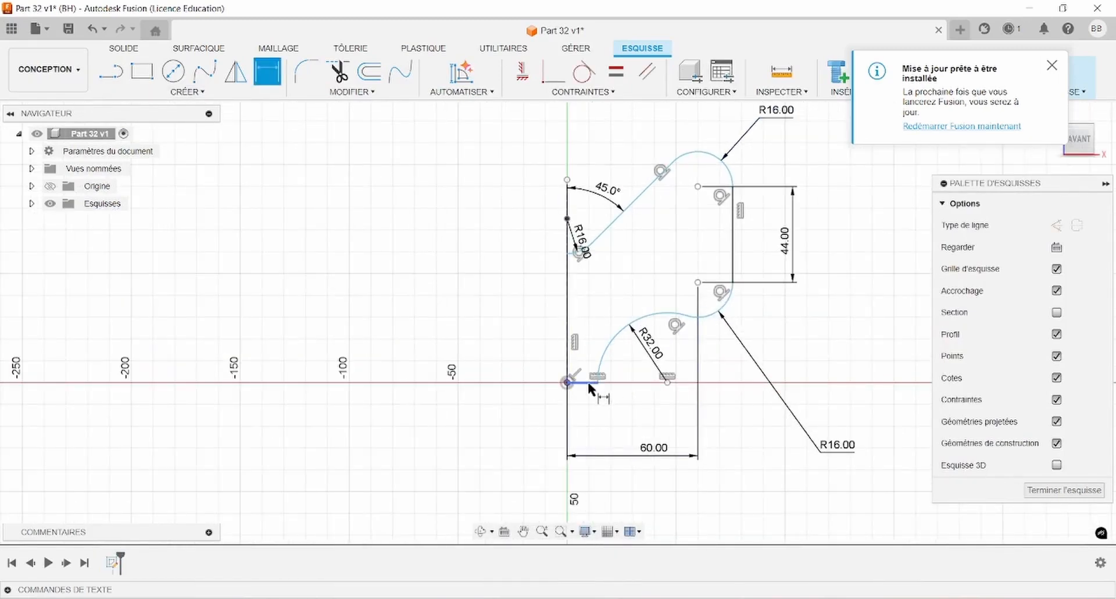
pyautogui.click(587, 380)
pyautogui.click(595, 424)
pyautogui.write('11')
pyautogui.press('Return')
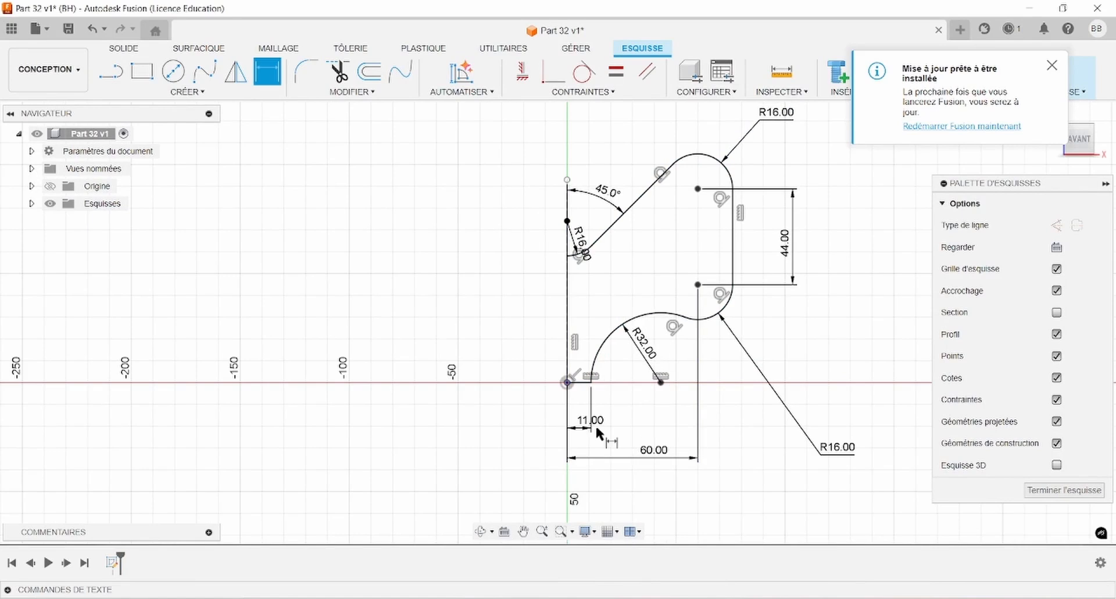
pyautogui.click(1052, 65)
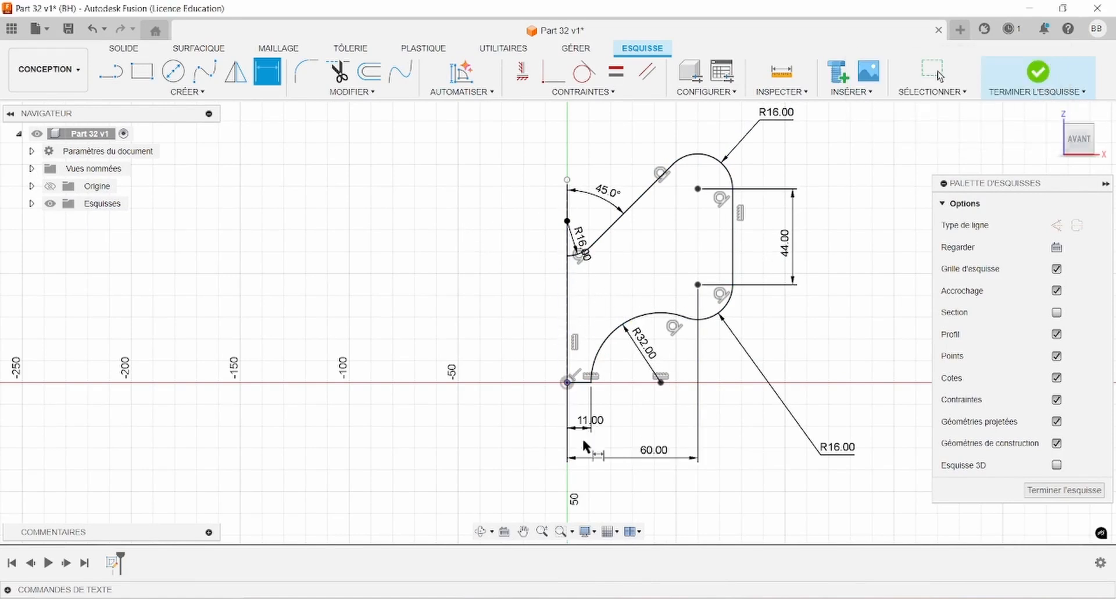
# Check the Part 32 drawing and sketch a centre-to-centre slot between the two outer R16 arc centres, with an end radius of about 8 mm.
pyautogui.hotkey('alt', 'Tab')
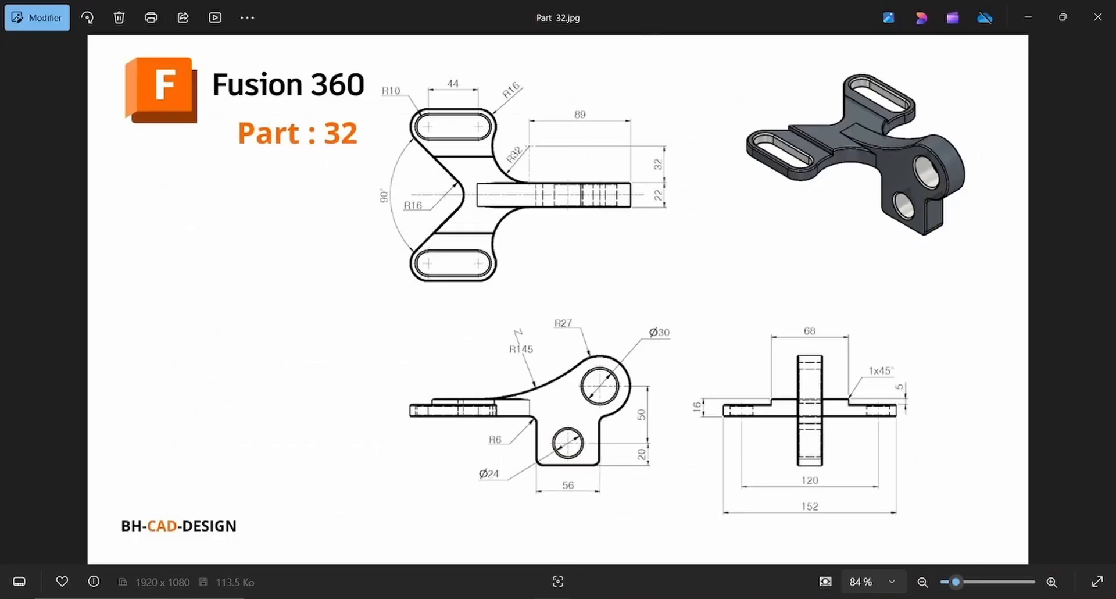
pyautogui.hotkey('alt', 'Tab')
pyautogui.click(201, 92)
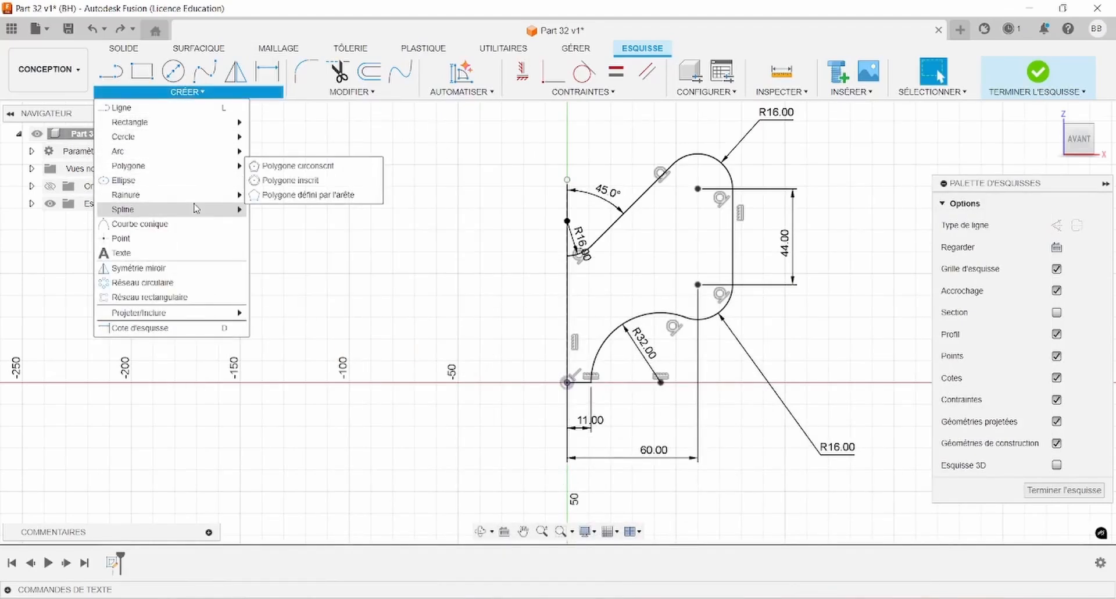
pyautogui.moveTo(198, 200)
pyautogui.click(308, 196)
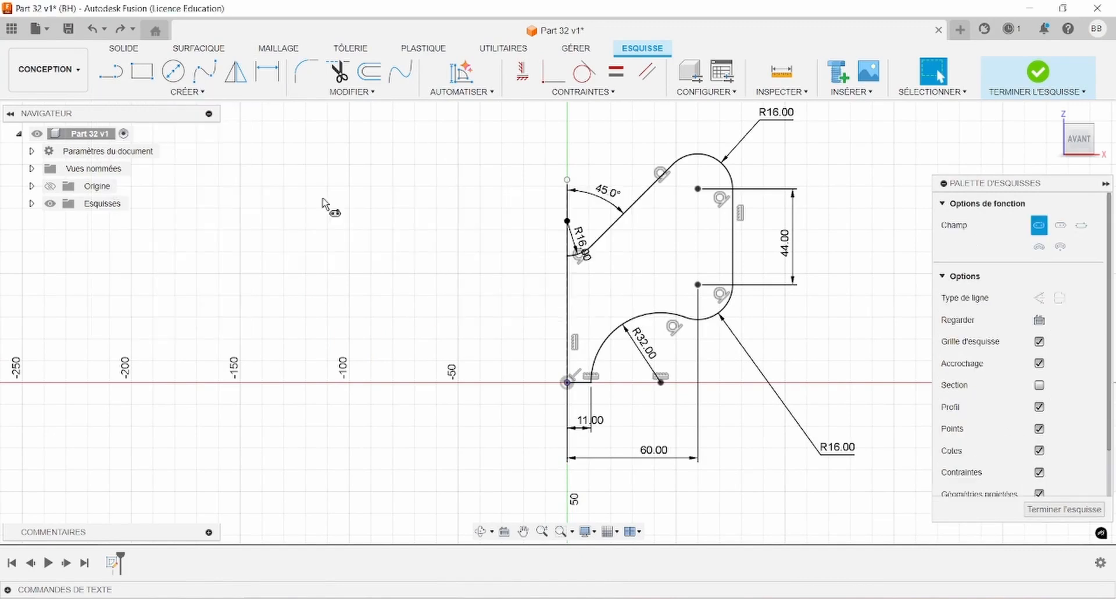
pyautogui.click(699, 189)
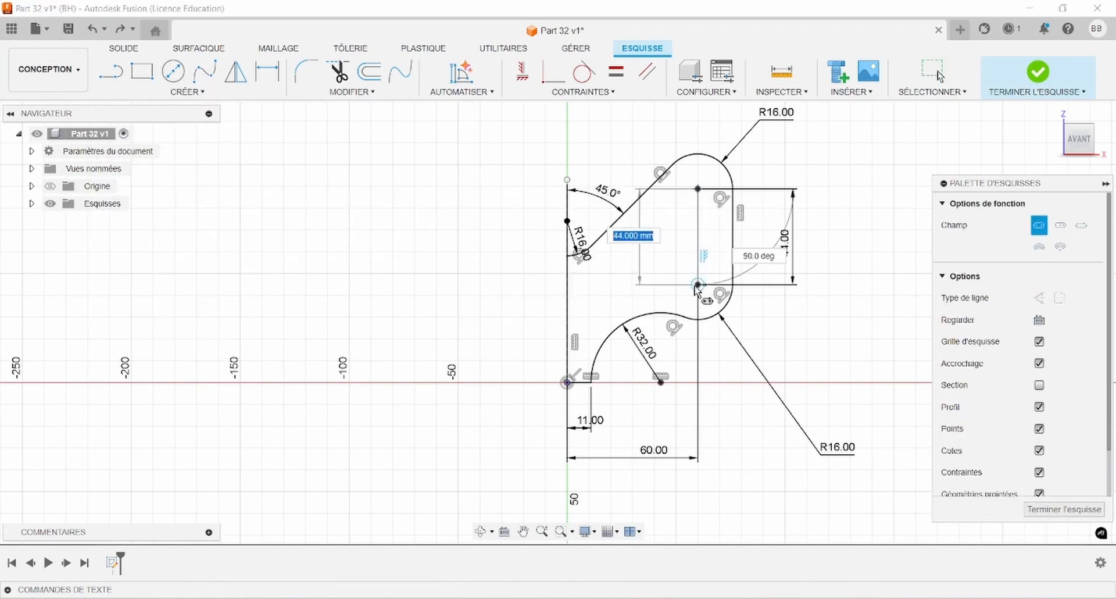
pyautogui.click(698, 284)
pyautogui.click(715, 285)
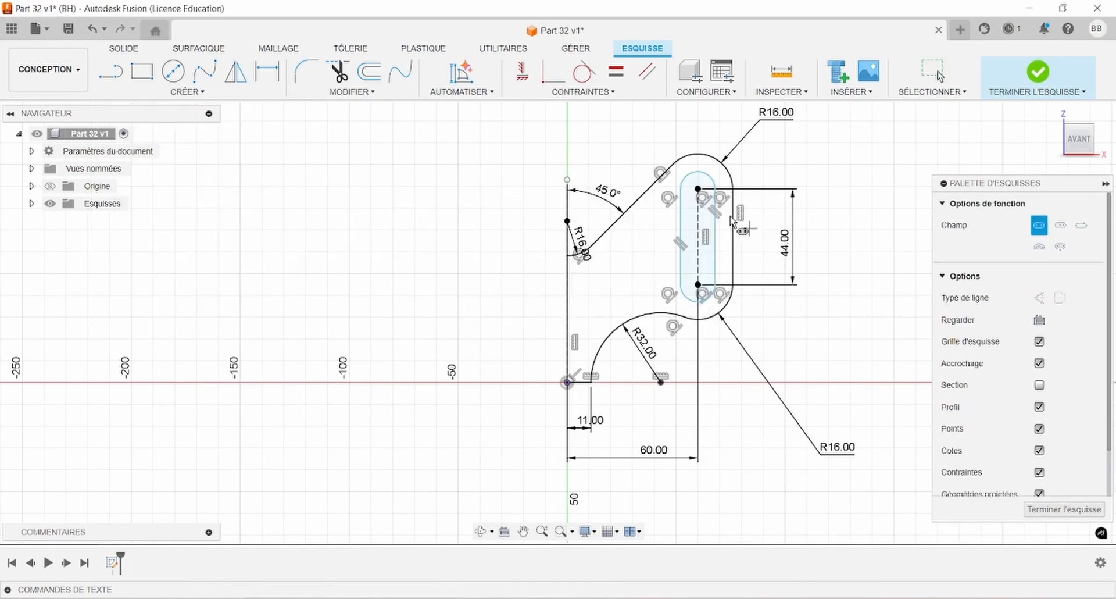
# Dimension the slot's end arc with a radius of 10 mm.
pyautogui.click(275, 81)
pyautogui.click(701, 172)
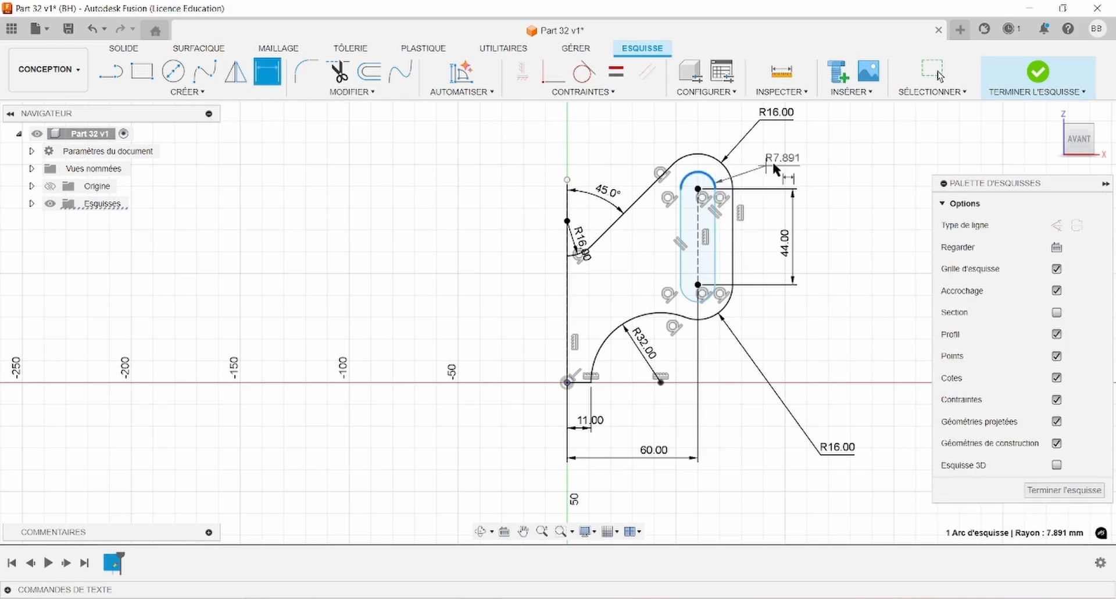
pyautogui.click(779, 160)
pyautogui.press('Return')
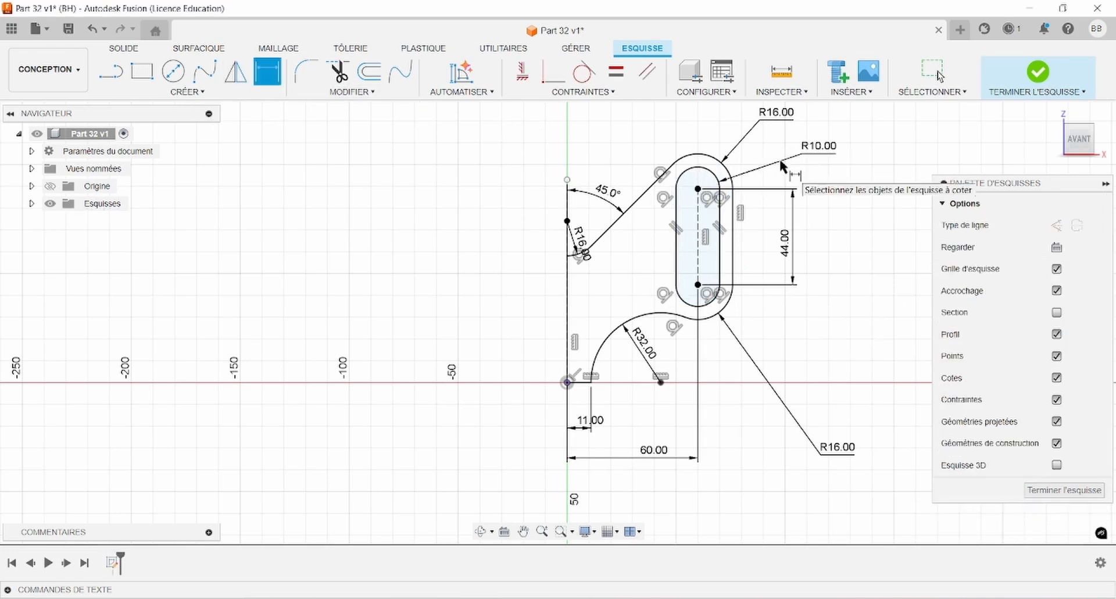
pyautogui.press('Escape')
# Check the Part 32 drawing and mirror the whole half-profile with its slot about the vertical construction line.
pyautogui.hotkey('alt', 'Tab')
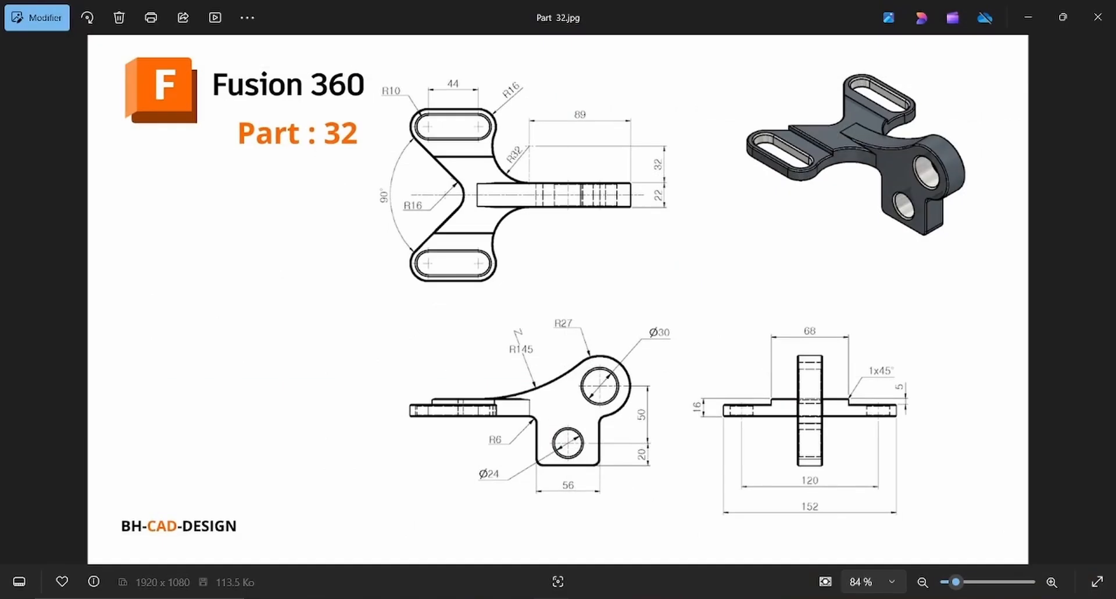
pyautogui.hotkey('alt', 'Tab')
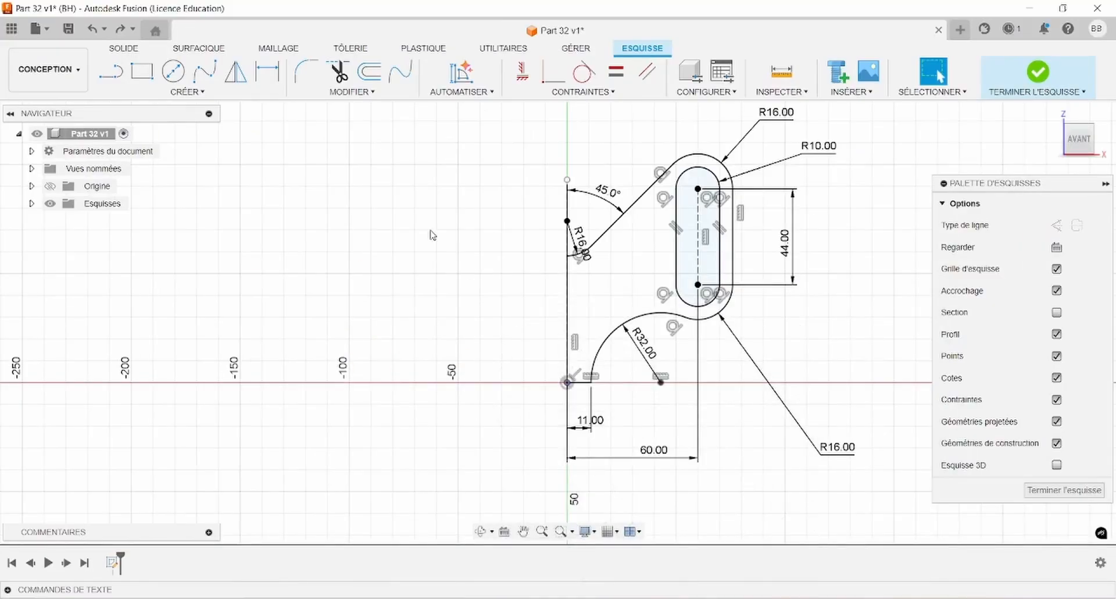
pyautogui.moveTo(473, 128)
pyautogui.mouseDown()
pyautogui.moveTo(892, 356)
pyautogui.moveTo(922, 507)
pyautogui.mouseUp()
pyautogui.click(209, 91)
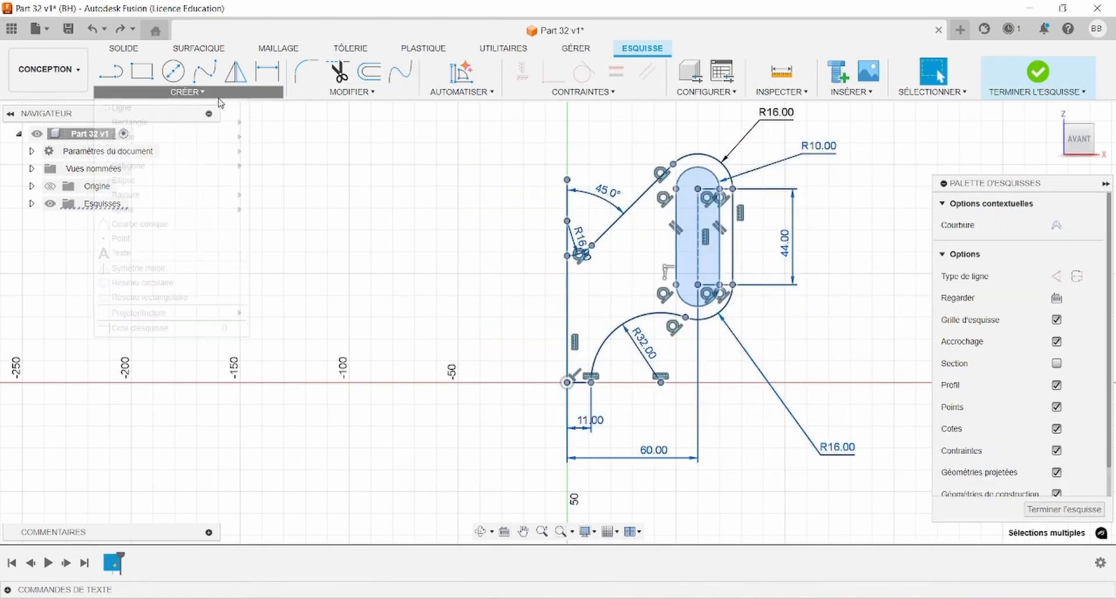
pyautogui.click(143, 268)
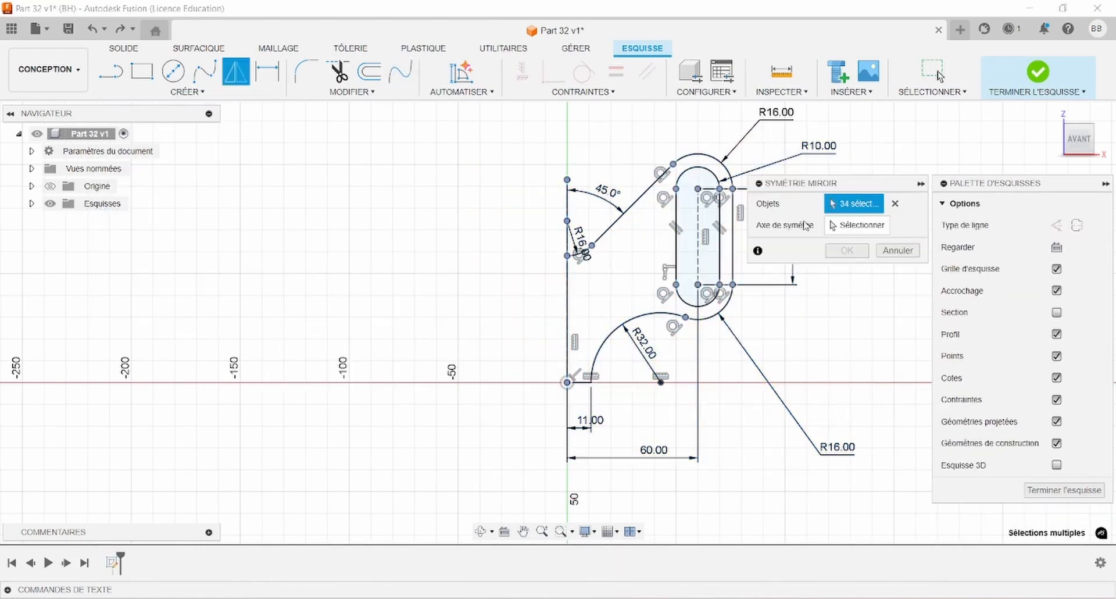
pyautogui.click(847, 225)
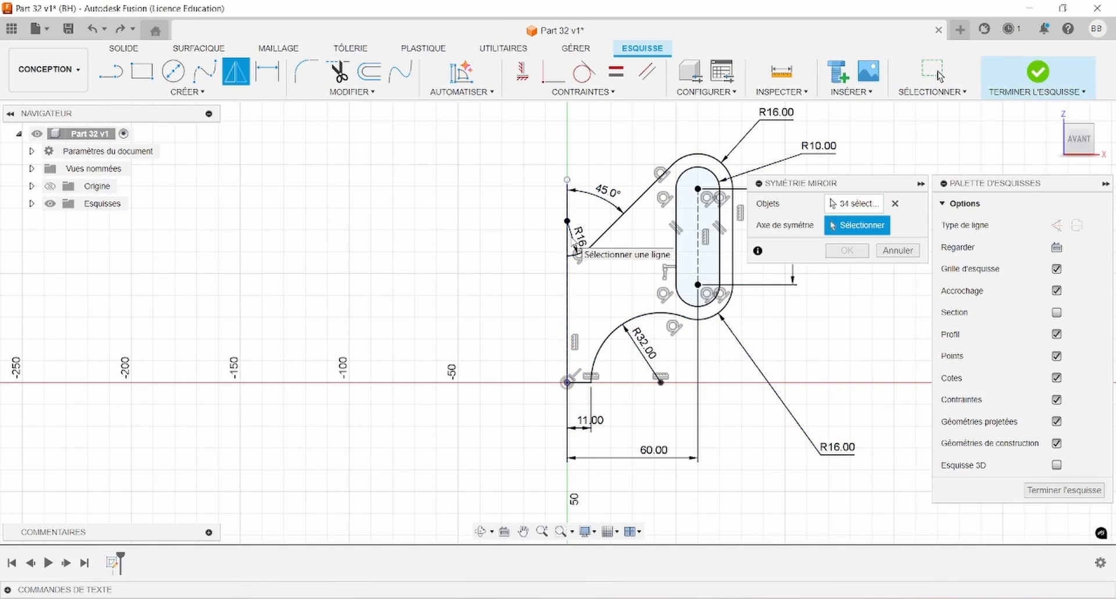
pyautogui.click(567, 241)
pyautogui.click(846, 250)
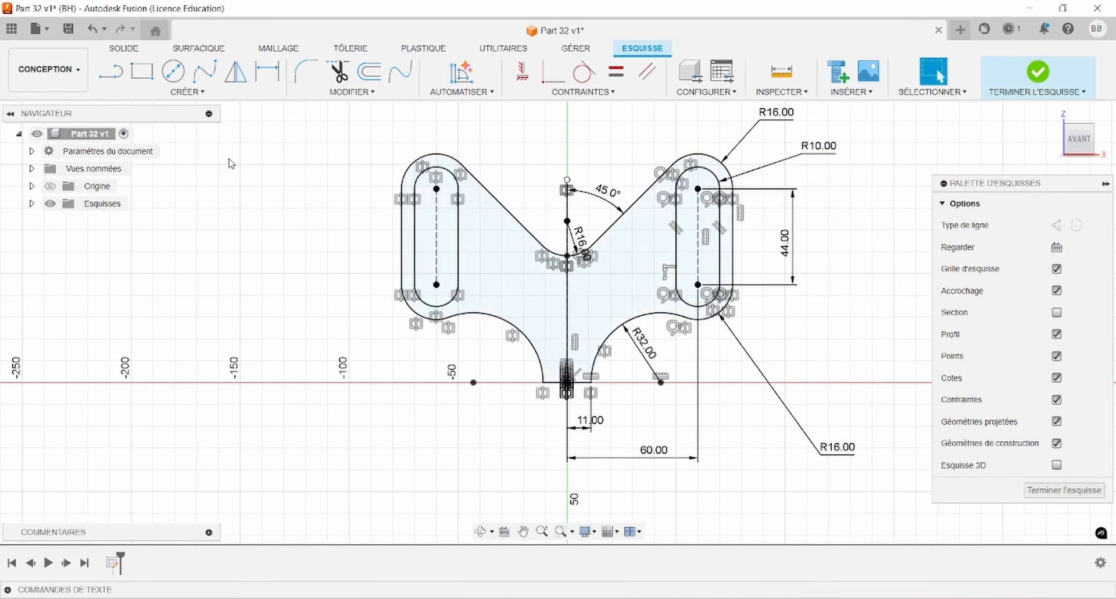
# Extrude the mirrored base profile without its two slots to one side by the plate thickness from the drawing, with the operation set to Join.
pyautogui.click(124, 48)
pyautogui.click(141, 71)
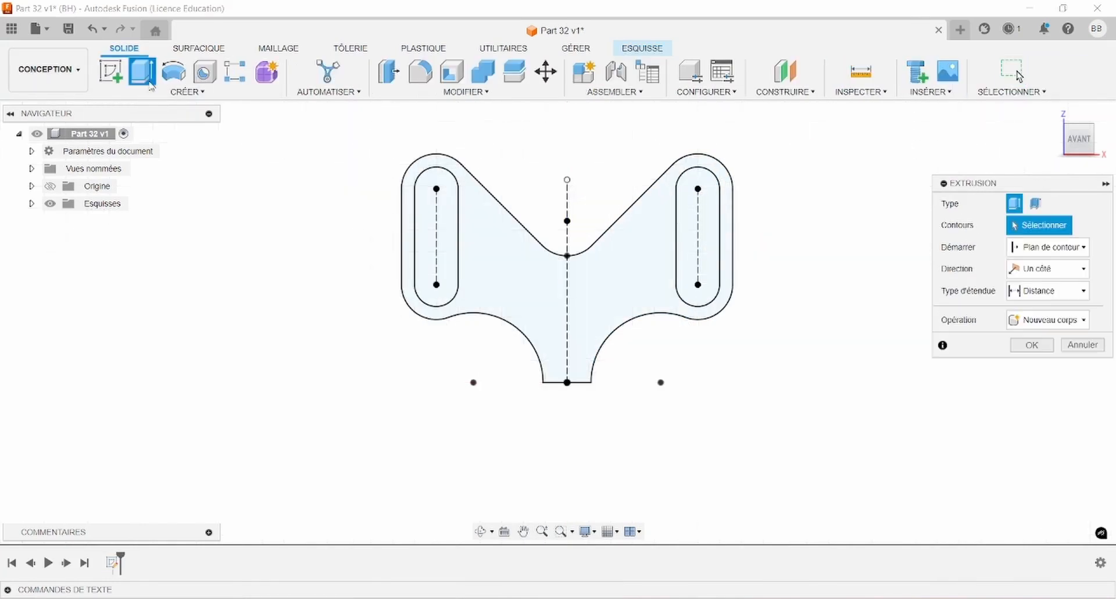
pyautogui.click(535, 274)
pyautogui.moveTo(523, 287)
pyautogui.mouseDown(button='middle')
pyautogui.moveTo(640, 275)
pyautogui.moveTo(541, 280)
pyautogui.mouseUp(button='middle')
pyautogui.click(1049, 363)
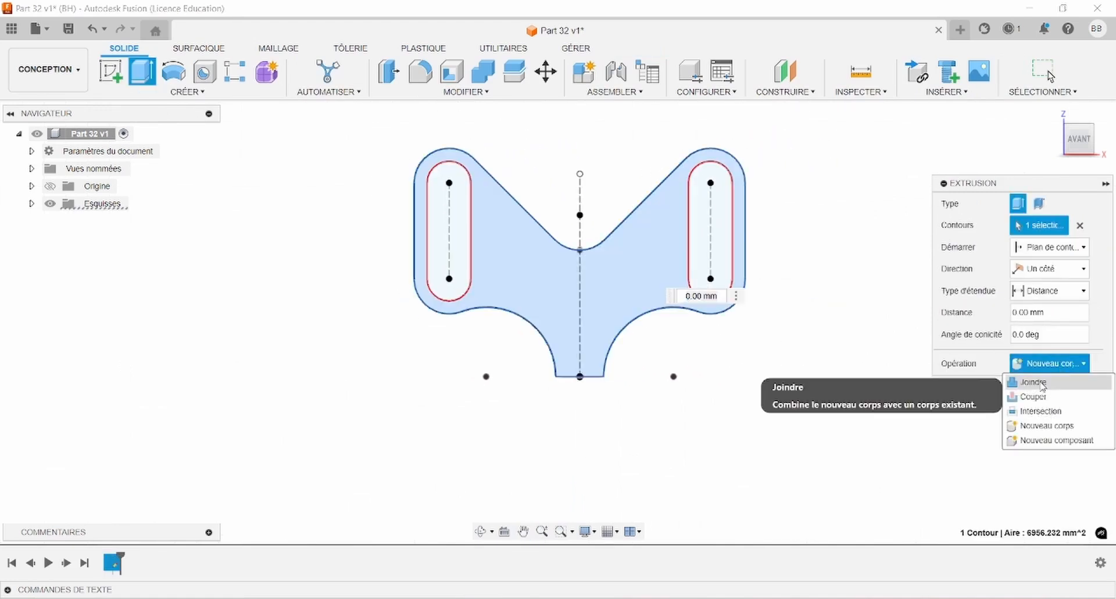
pyautogui.click(1034, 379)
pyautogui.moveTo(710, 351); pyautogui.dragTo(652, 421, button='middle')
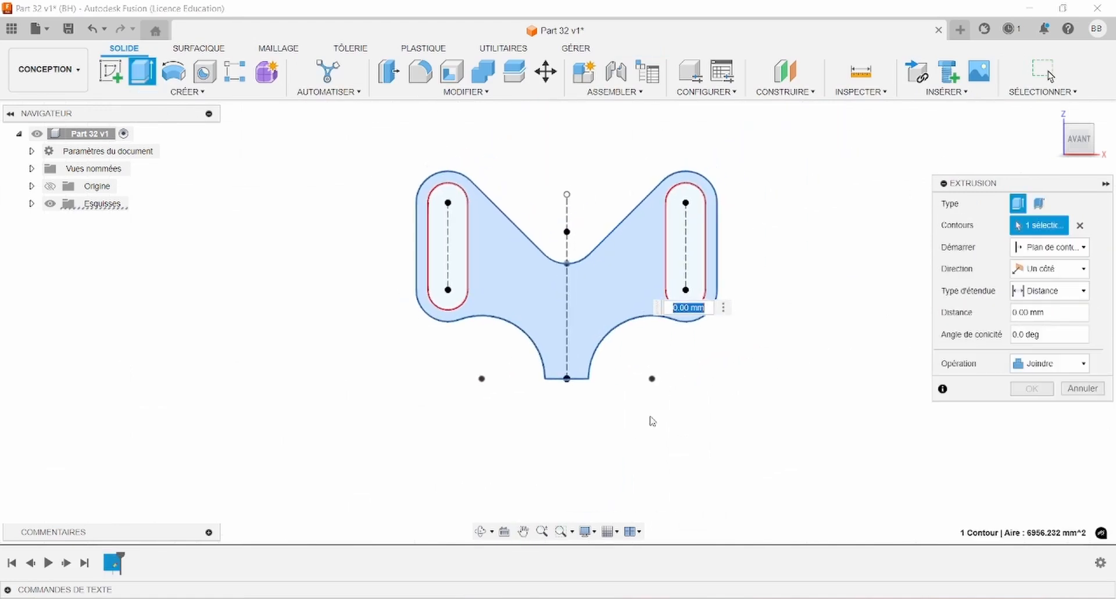
pyautogui.hotkey('alt', 'Tab')
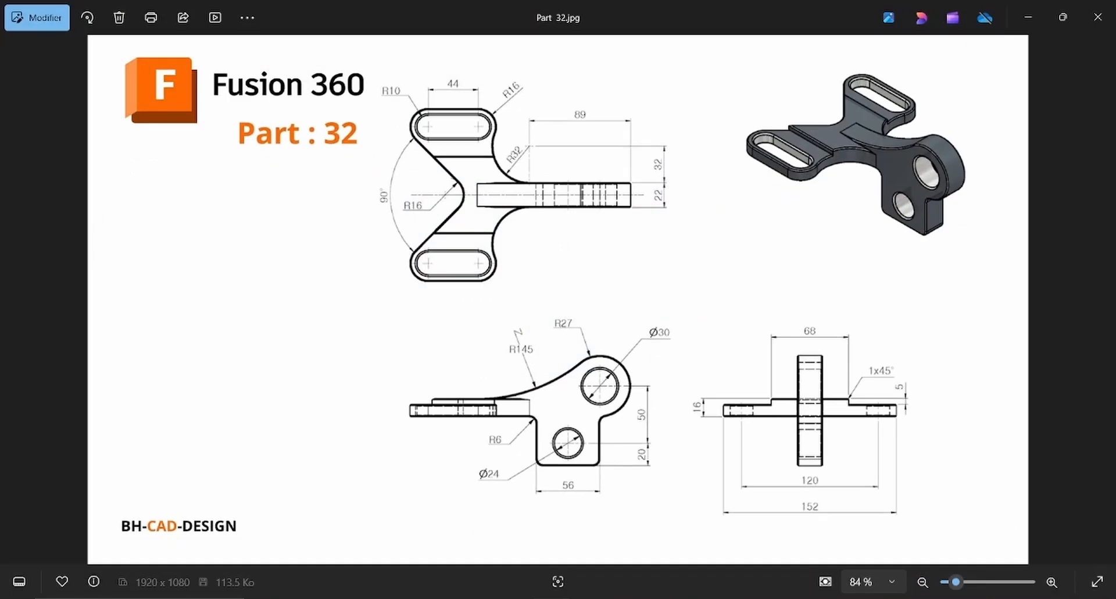
pyautogui.hotkey('alt', 'Tab')
pyautogui.moveTo(1049, 313); pyautogui.dragTo(983, 317)
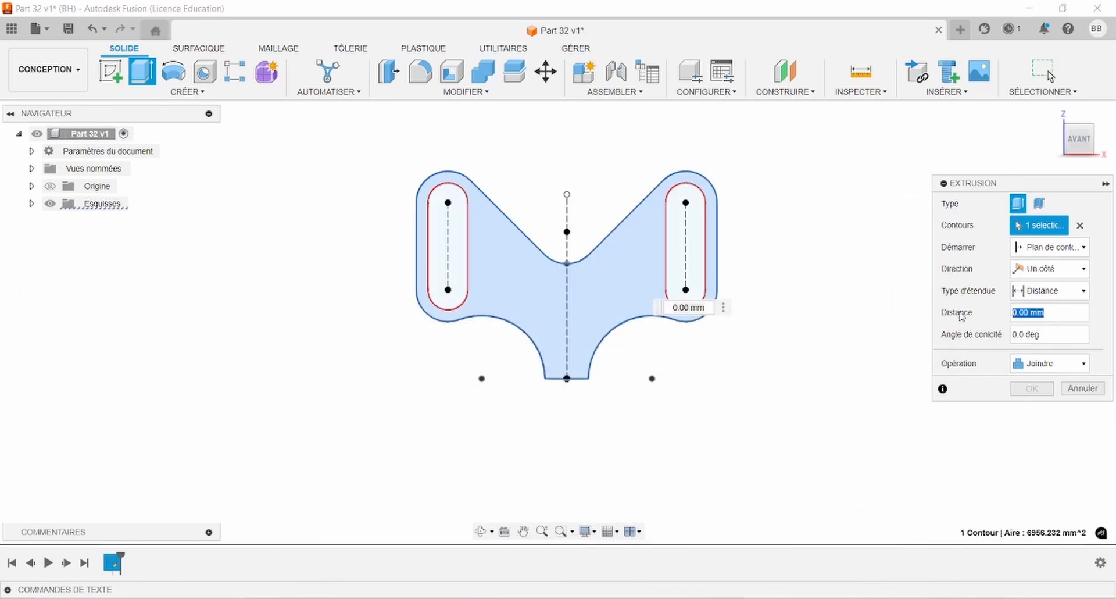
pyautogui.press('Return')
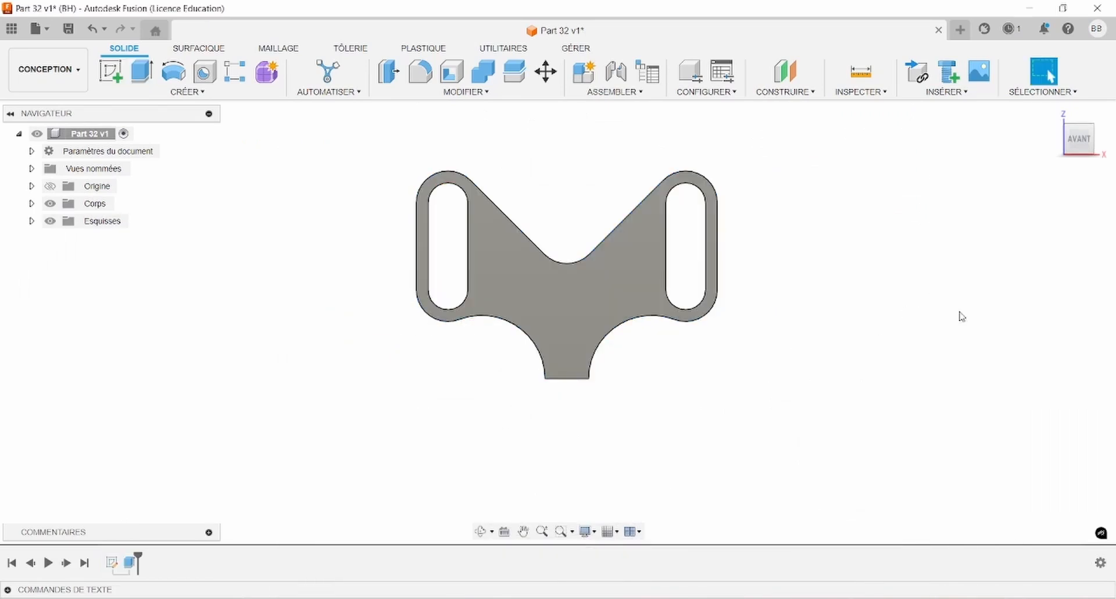
# Start a sketch on the bracket base's large front face and project the face's whole outline with both slots into it.
pyautogui.moveTo(712, 335); pyautogui.dragTo(668, 307, button='middle')
pyautogui.click(571, 304)
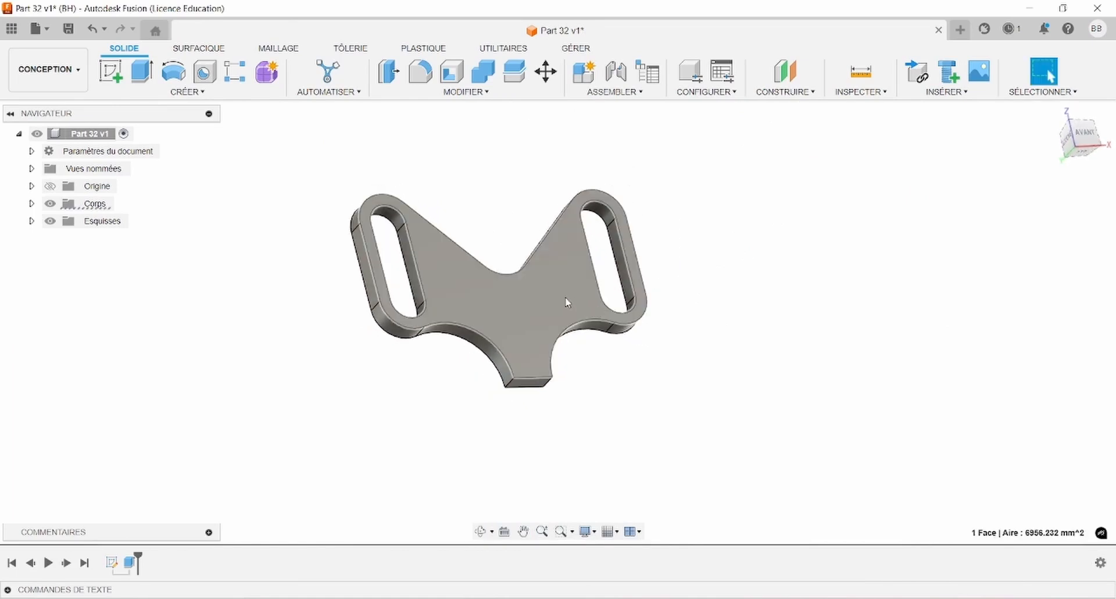
pyautogui.click(111, 71)
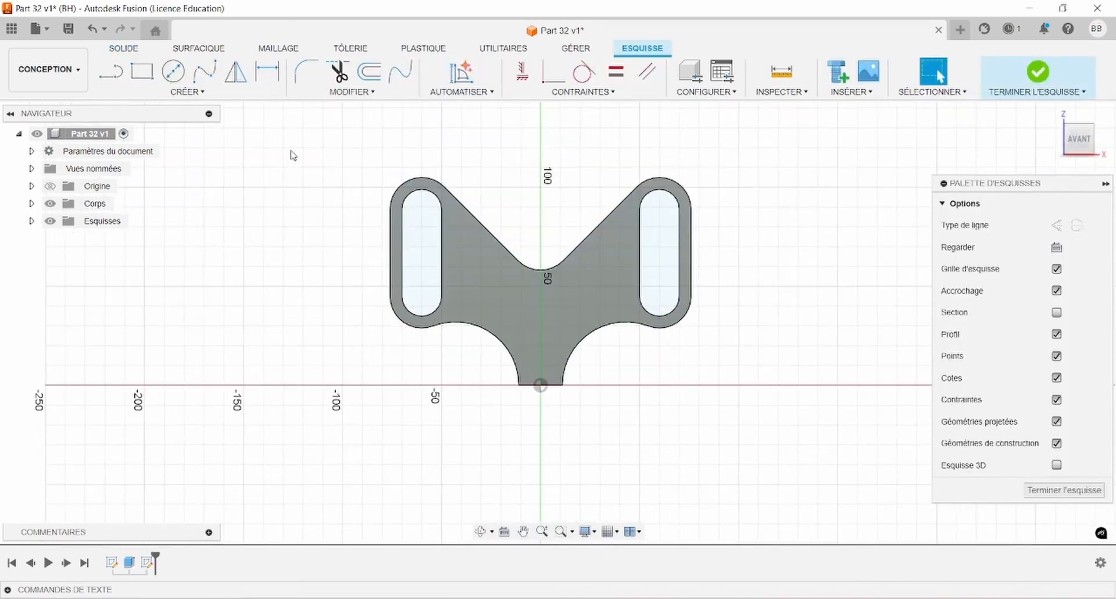
pyautogui.moveTo(303, 118)
pyautogui.mouseDown()
pyautogui.moveTo(837, 392)
pyautogui.moveTo(850, 451)
pyautogui.mouseUp()
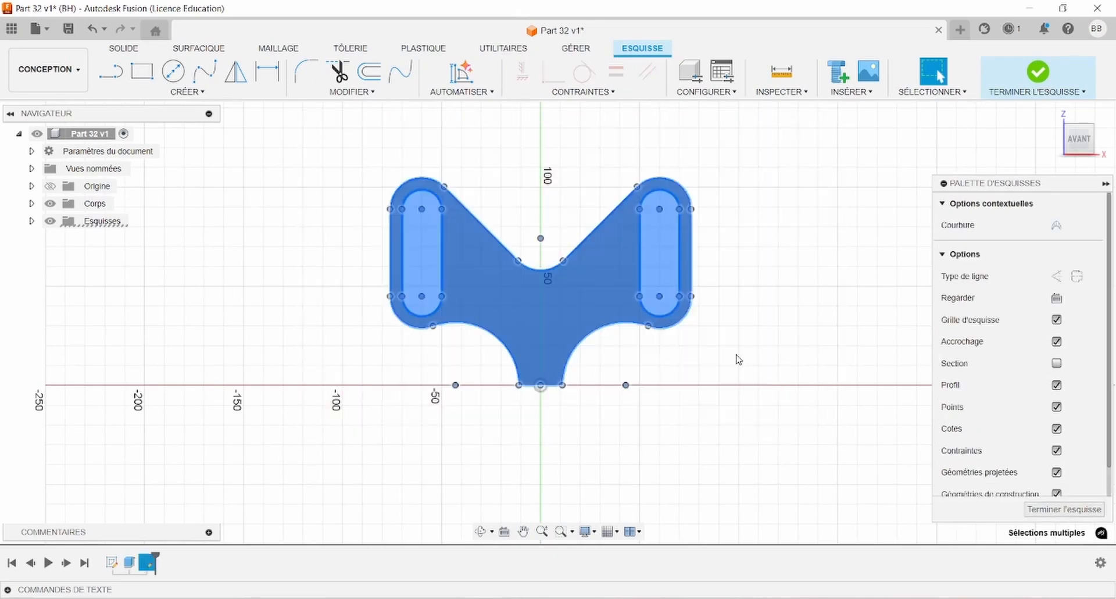
pyautogui.click(187, 91)
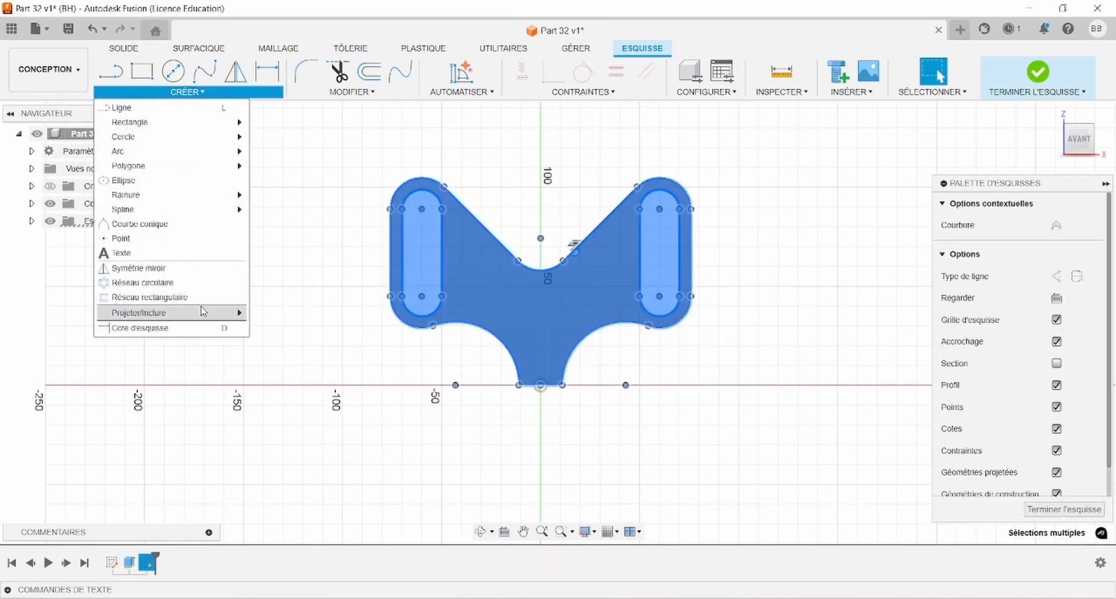
pyautogui.moveTo(204, 319)
pyautogui.click(278, 314)
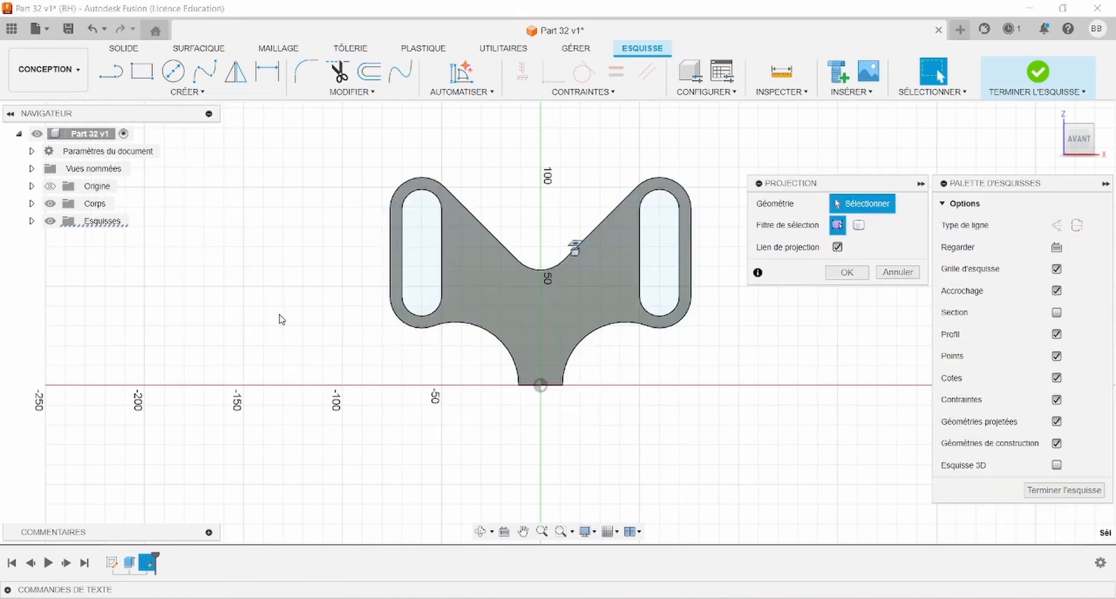
# Sketch two vertical lines across the plate between the slots, from the sloped edges to the lower arcs, the left one about 55 mm long.
pyautogui.click(110, 71)
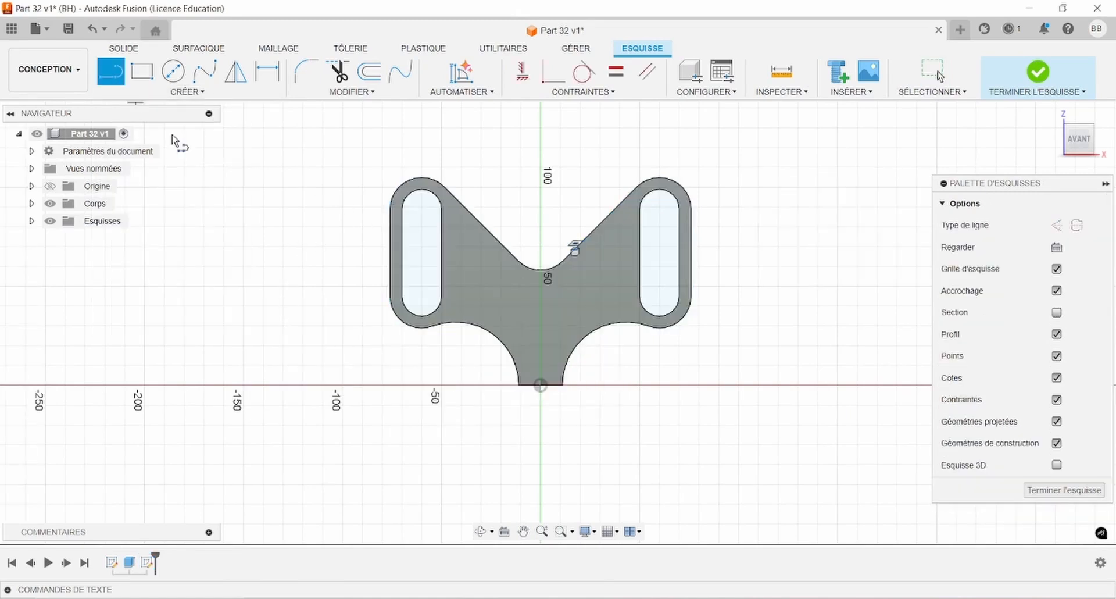
pyautogui.click(591, 232)
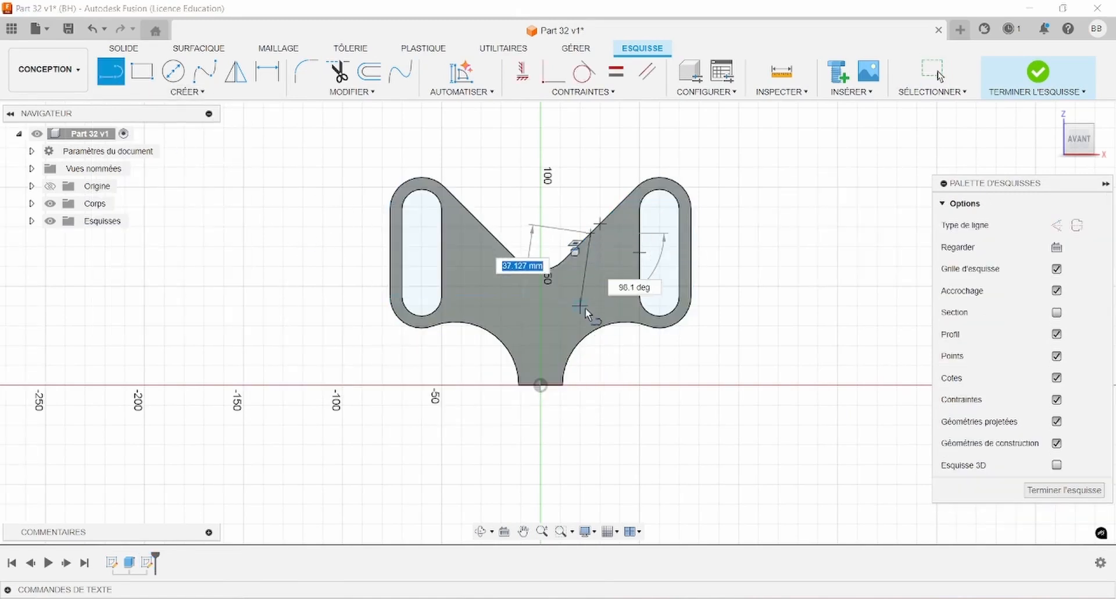
pyautogui.doubleClick(591, 333)
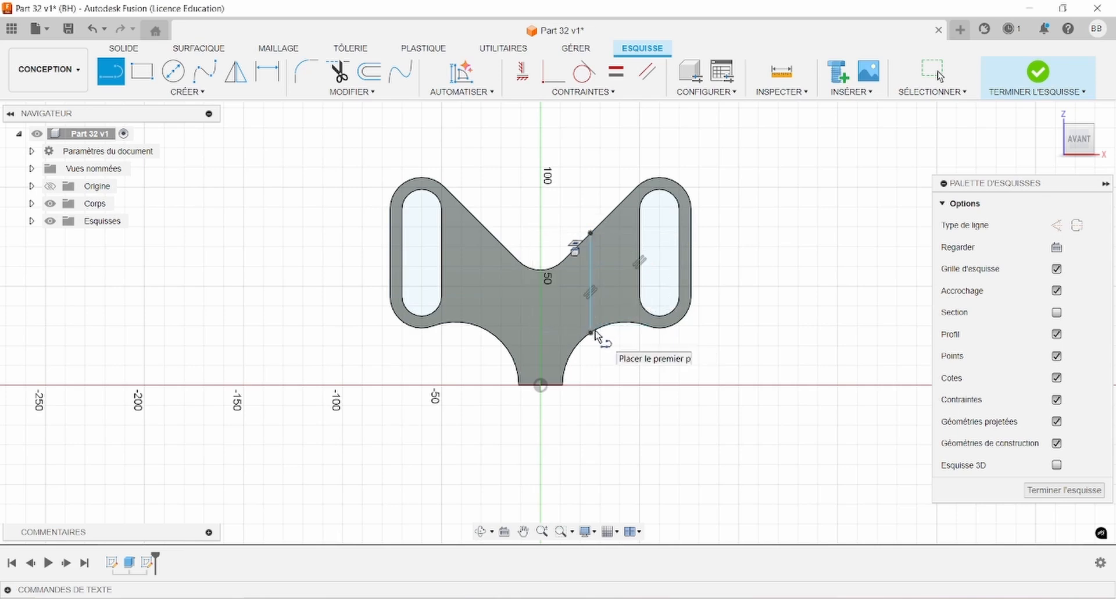
pyautogui.press('Escape')
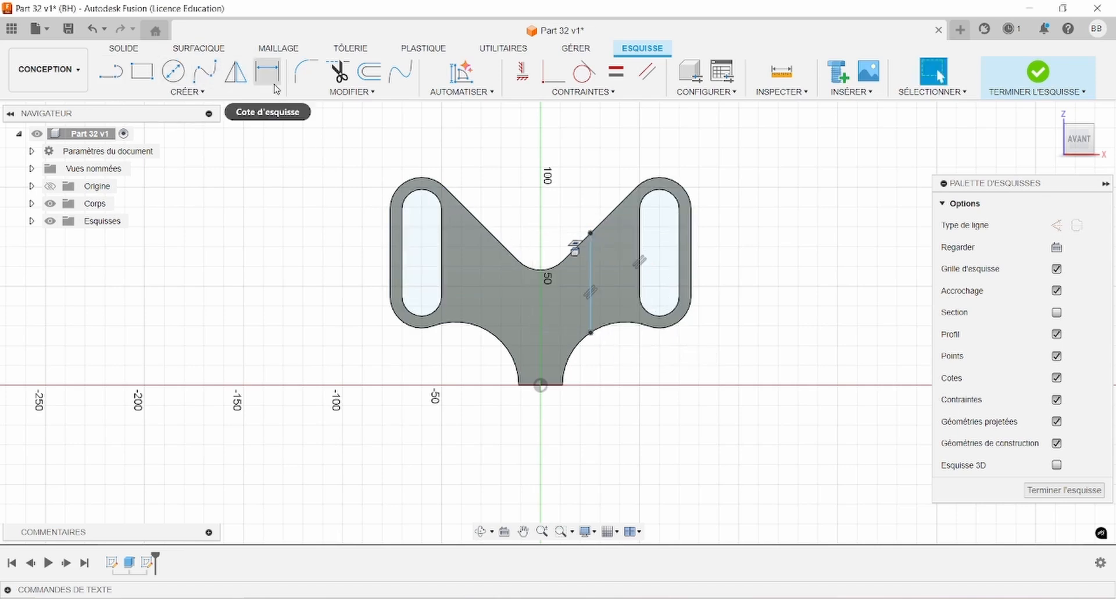
pyautogui.click(124, 82)
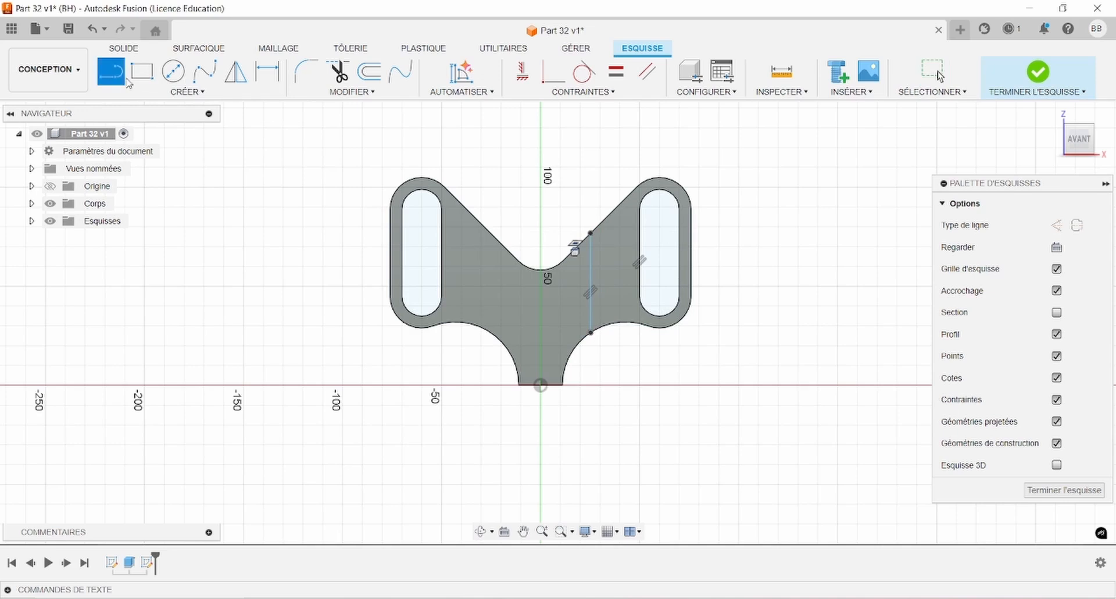
pyautogui.click(473, 218)
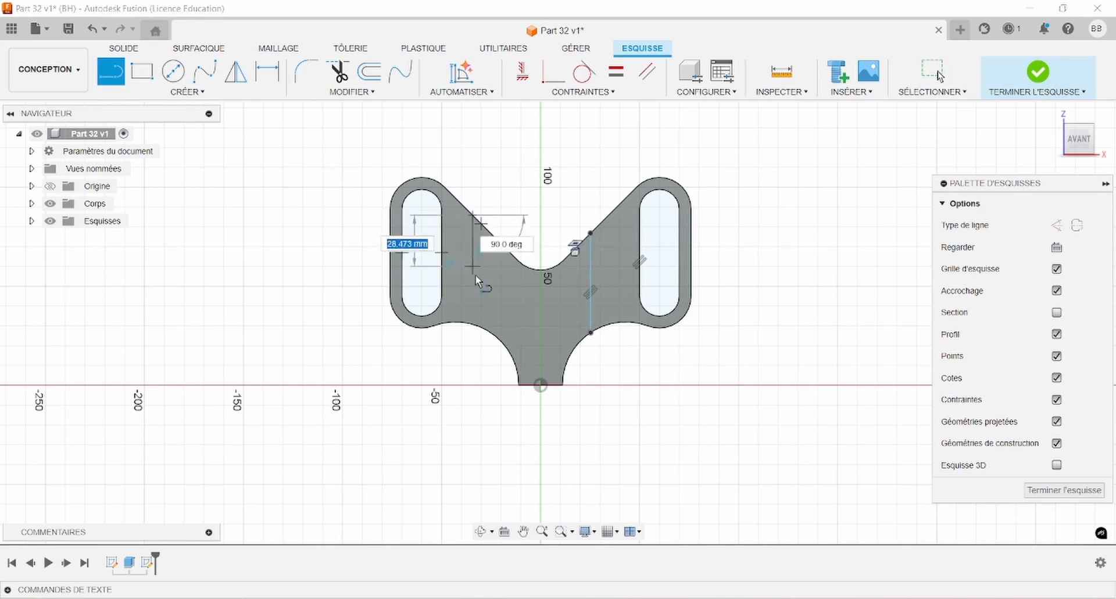
pyautogui.click(473, 324)
pyautogui.press('Escape')
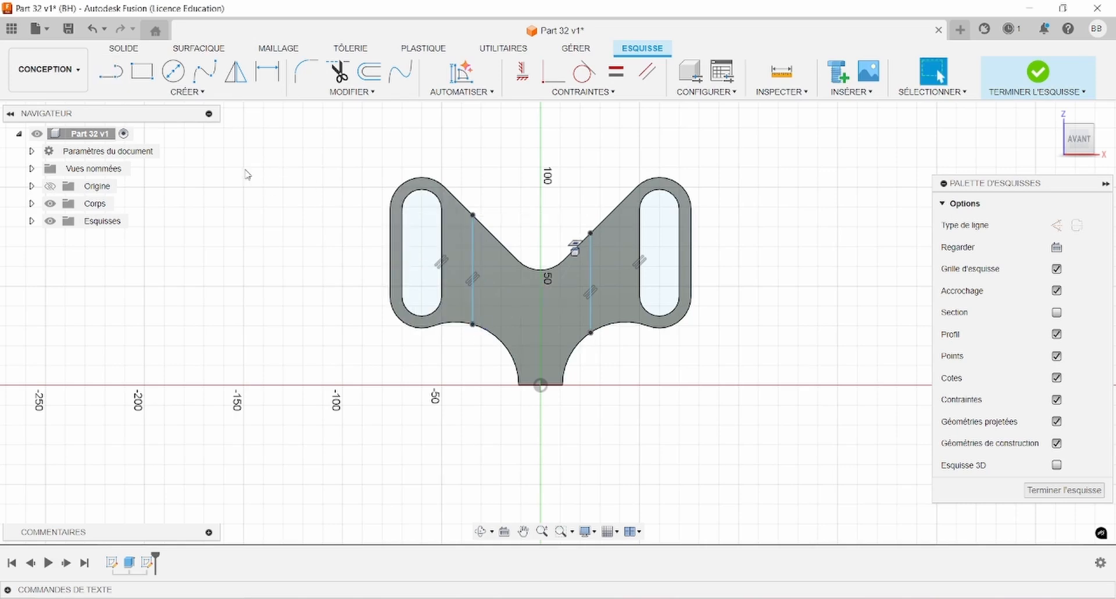
# Dimension the horizontal distance between the two vertical lines as 68 mm.
pyautogui.click(267, 71)
pyautogui.click(473, 289)
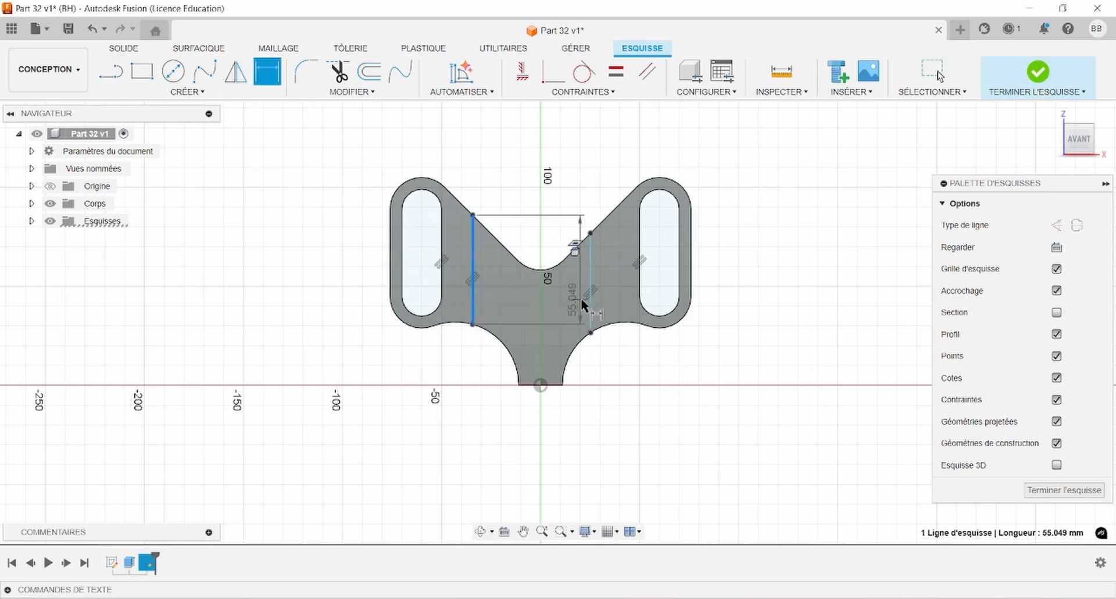
pyautogui.click(591, 293)
pyautogui.click(553, 448)
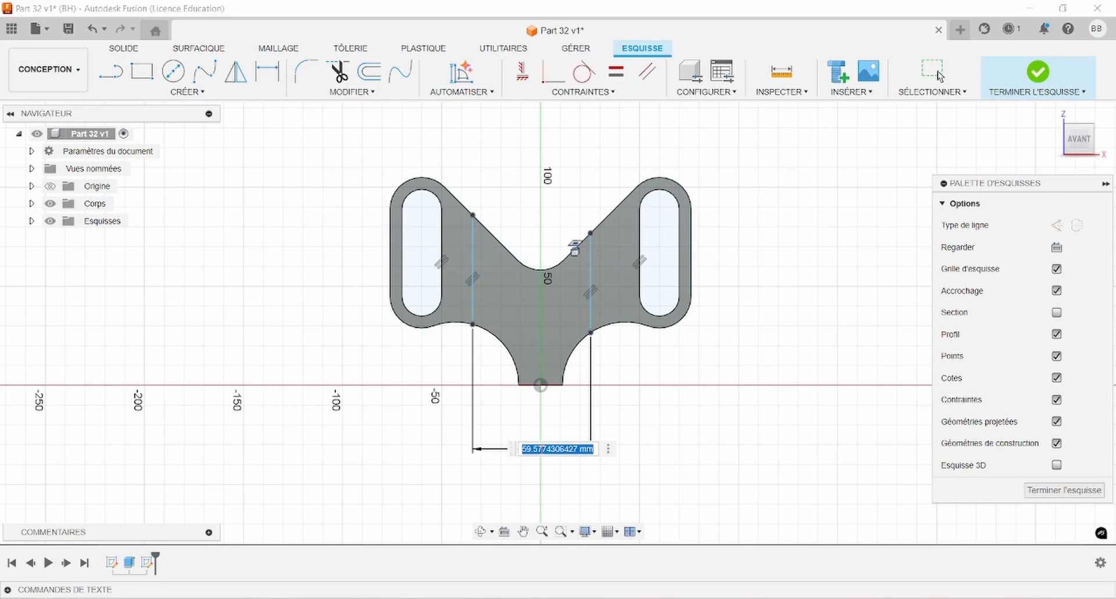
pyautogui.press('Return')
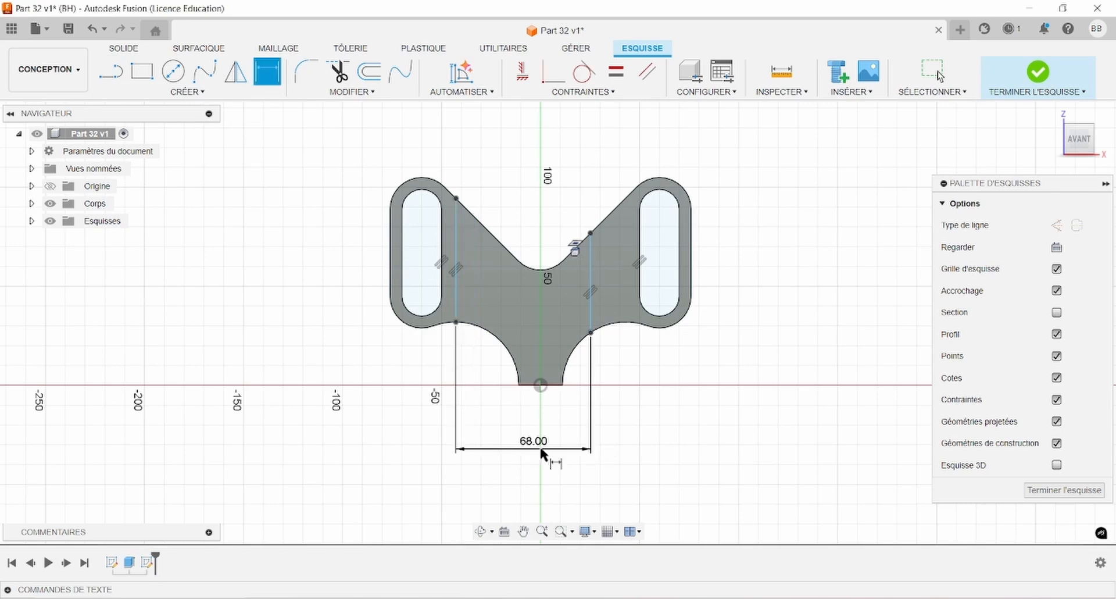
pyautogui.press('Escape')
# Sketch a vertical construction line from the origin upward through the middle of the plate, ending above the V notch.
pyautogui.click(111, 71)
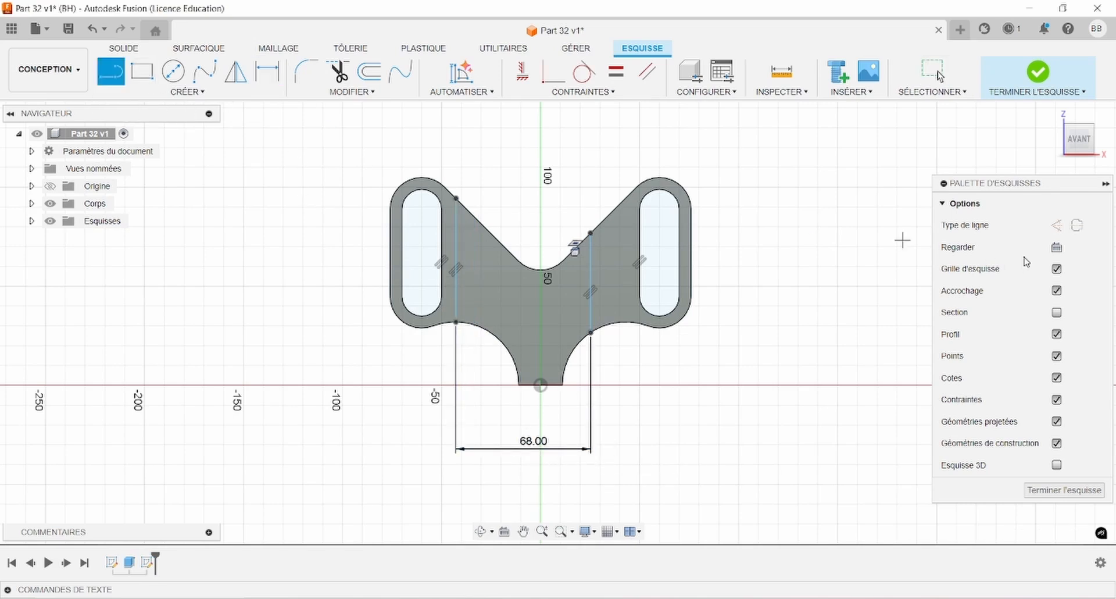
pyautogui.click(1057, 225)
pyautogui.click(540, 385)
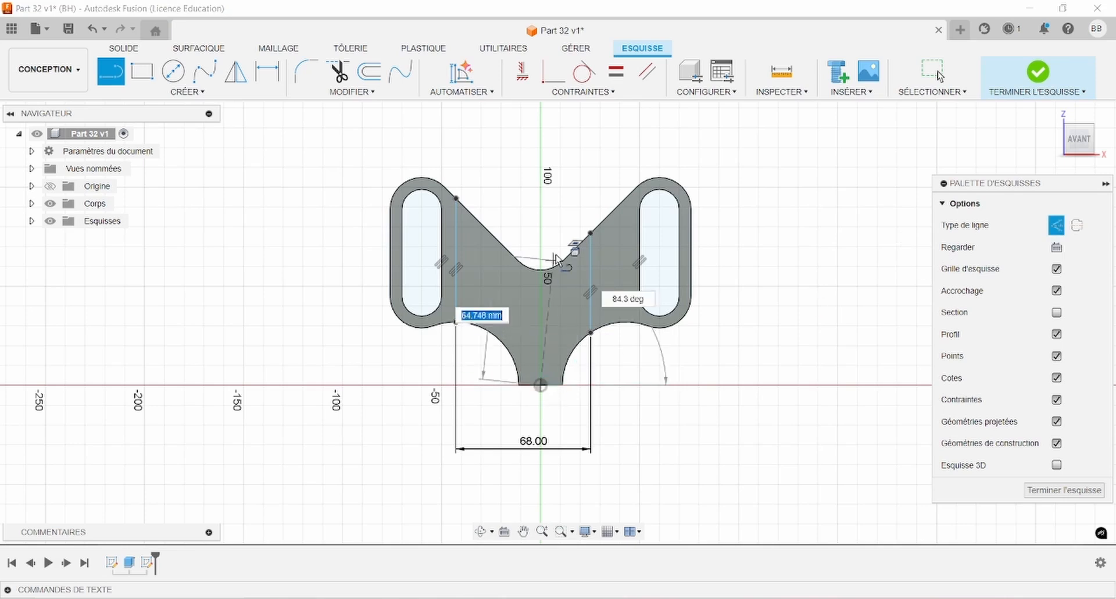
pyautogui.click(540, 177)
pyautogui.press('Escape')
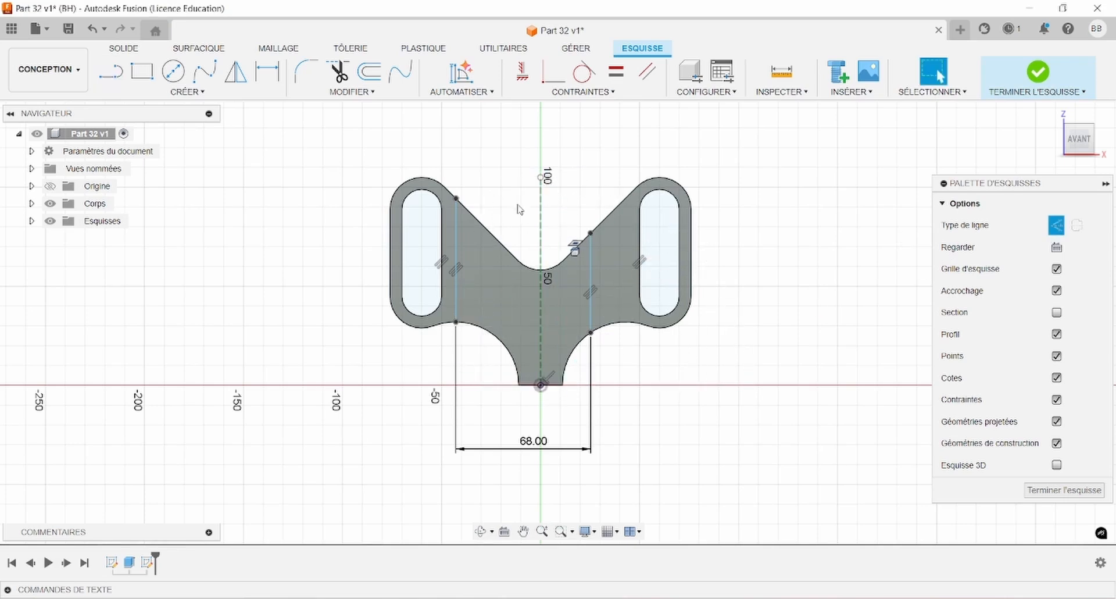
# Make the two vertical lines symmetric about the central construction line.
pyautogui.click(457, 249)
pyautogui.click(592, 286)
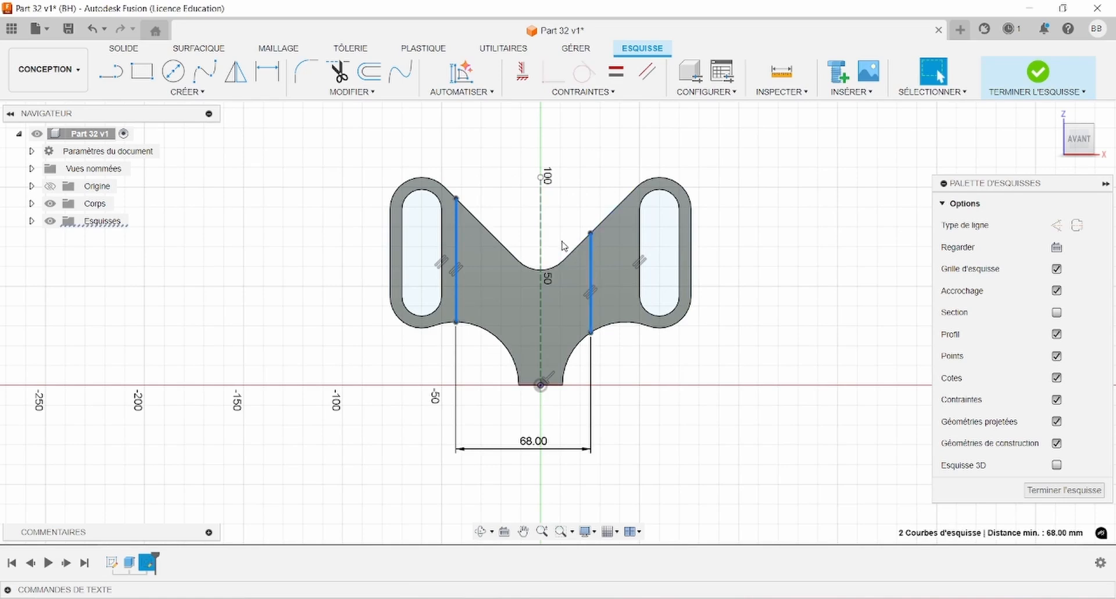
pyautogui.click(541, 221)
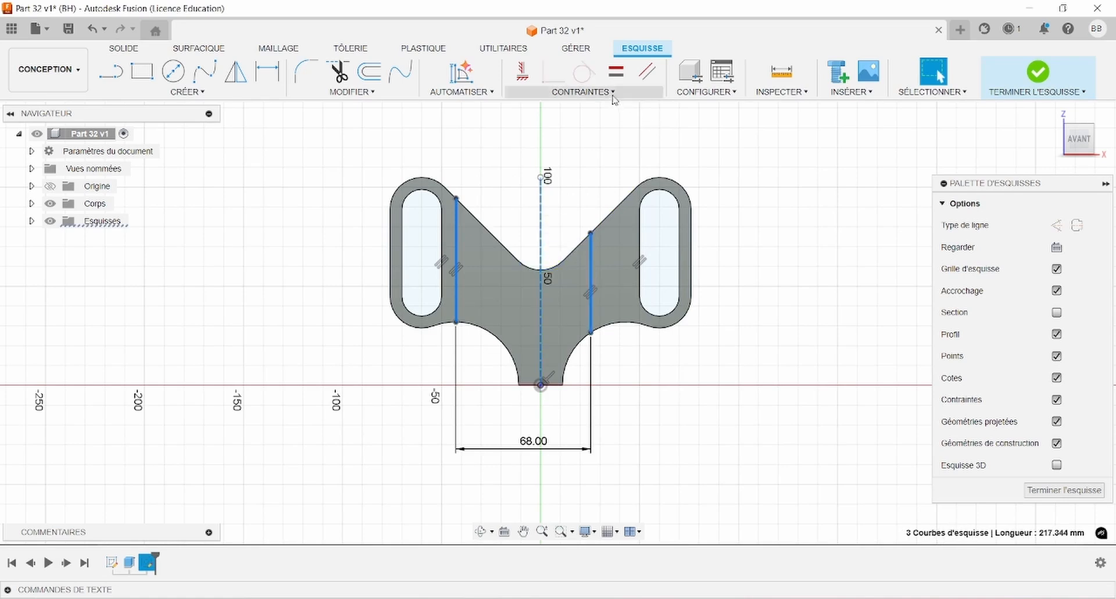
pyautogui.click(611, 93)
pyautogui.click(552, 256)
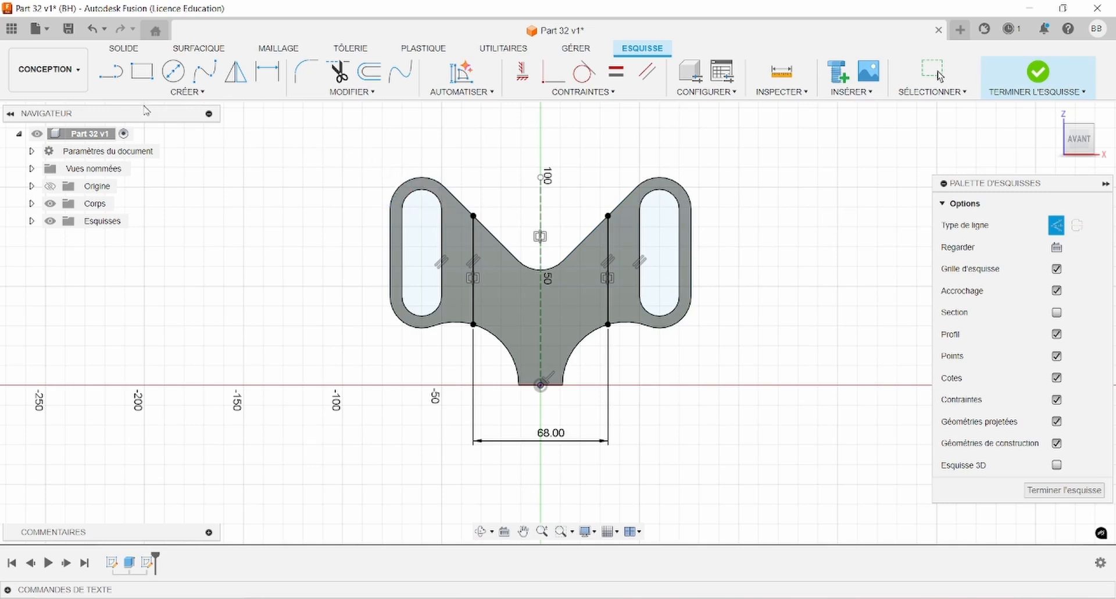
# Check the Part 32 drawing and extrude the central region between the two vertical lines by 5 mm to one side.
pyautogui.click(127, 48)
pyautogui.click(141, 70)
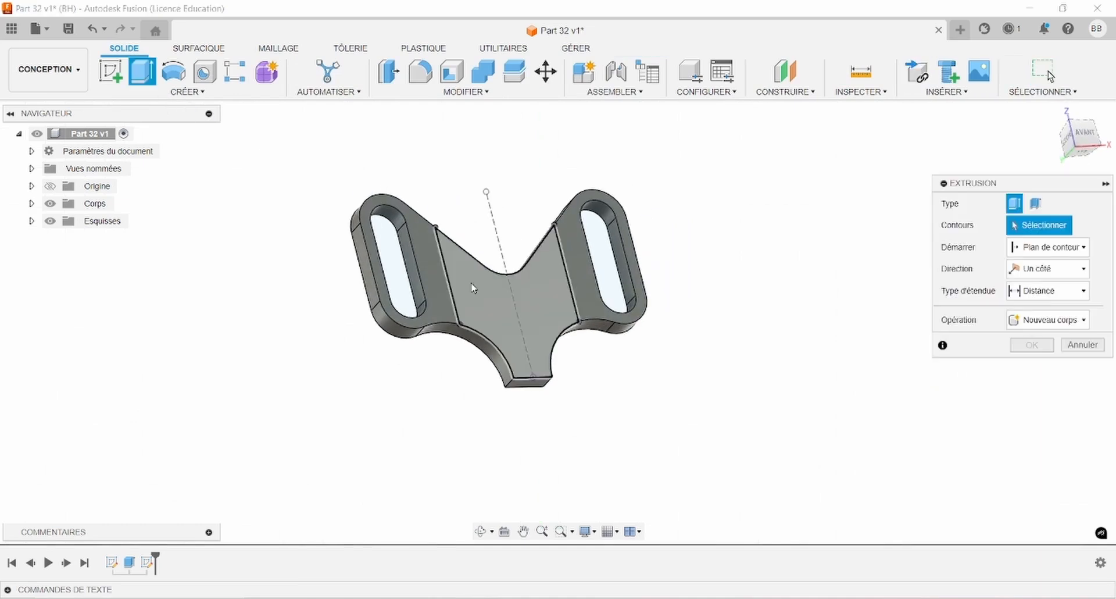
pyautogui.click(485, 285)
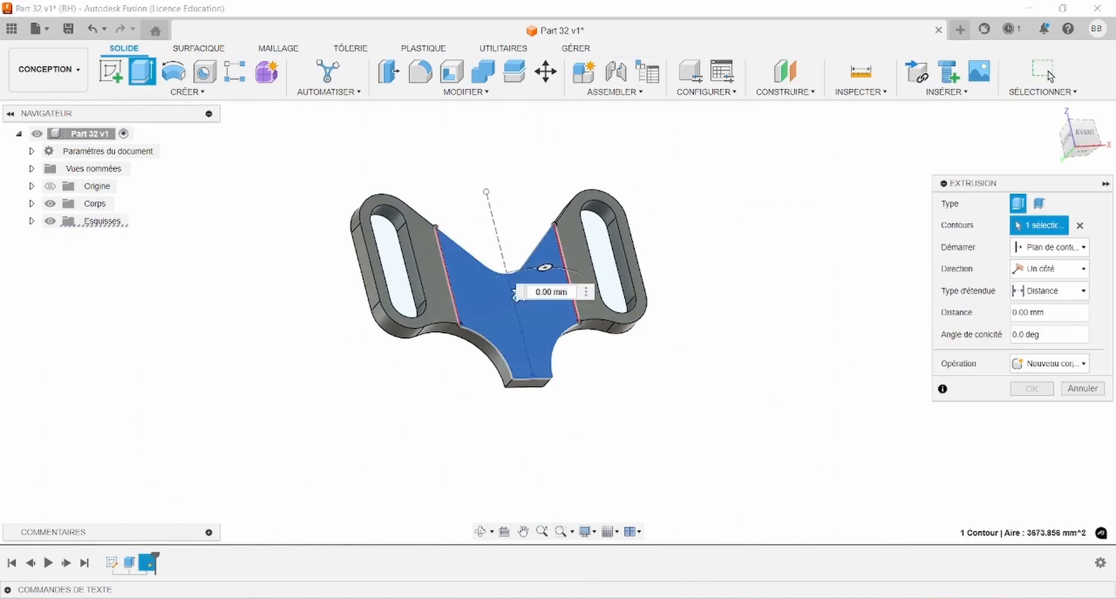
pyautogui.hotkey('alt', 'Tab')
pyautogui.hotkey('alt', 'Tab')
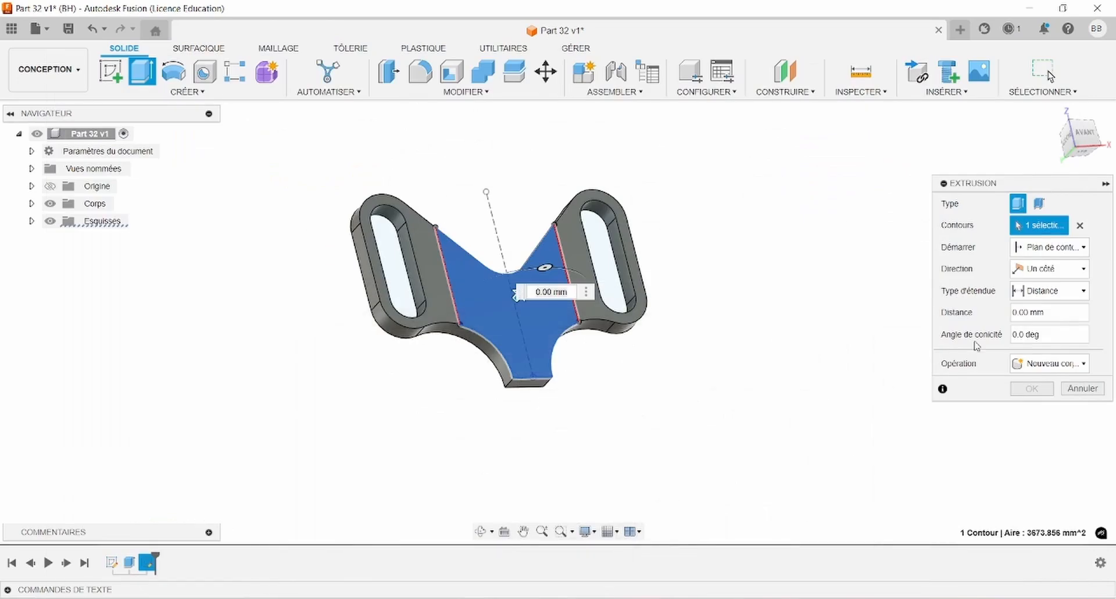
pyautogui.click(1041, 312)
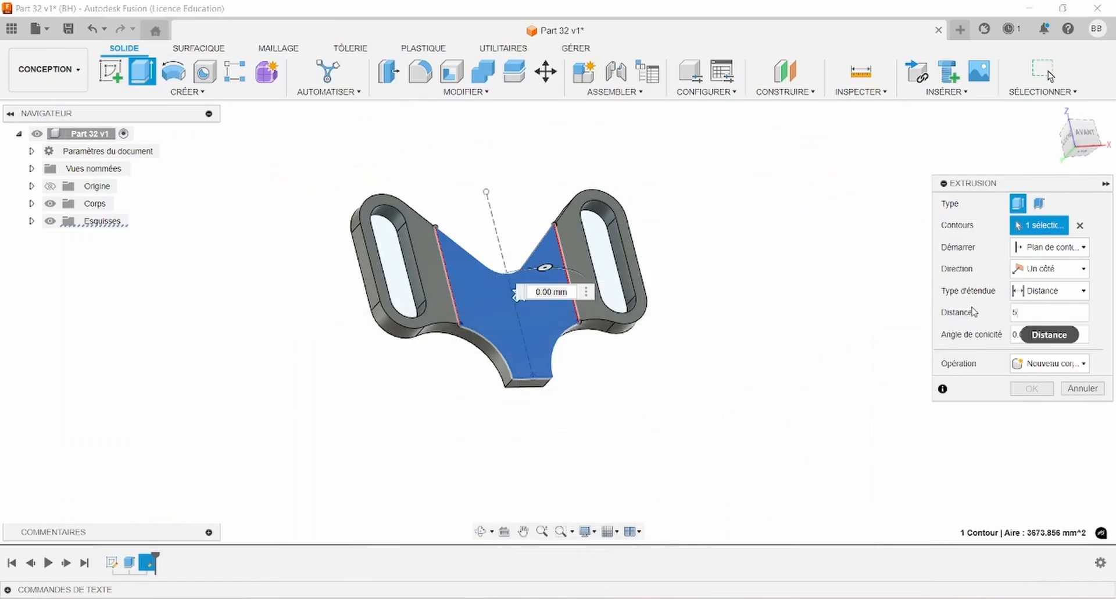
pyautogui.press('Return')
pyautogui.keyDown('shift'); pyautogui.moveTo(712, 288); pyautogui.dragTo(653, 365, button='middle'); pyautogui.keyUp('shift')
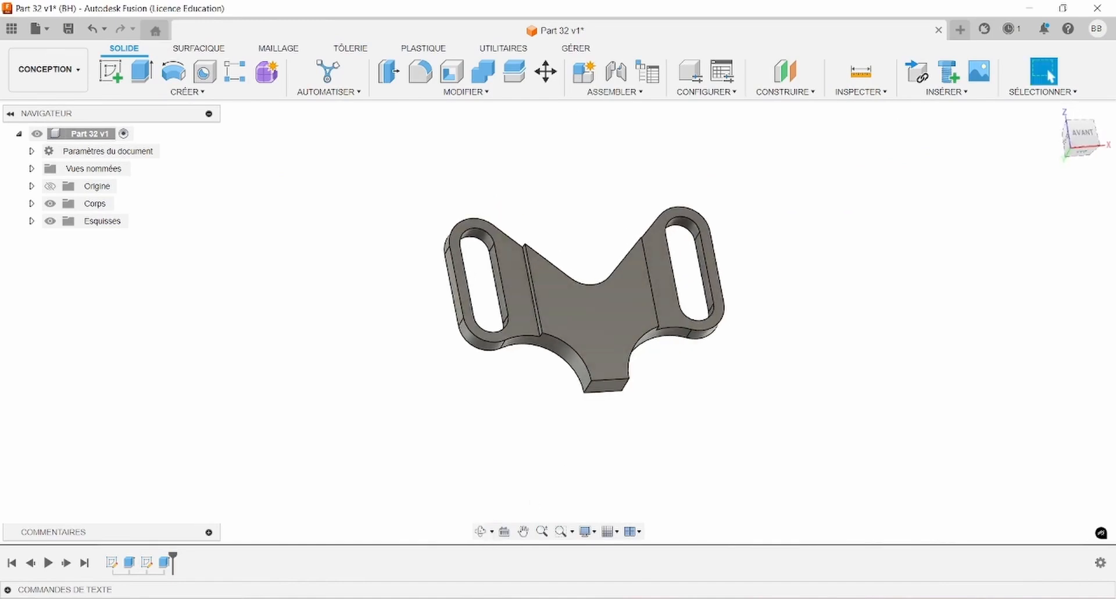
# Check the Part 32 drawing for the arm profile and start a sketch on the vertical YZ origin plane through the part's middle.
pyautogui.hotkey('alt', 'Tab')
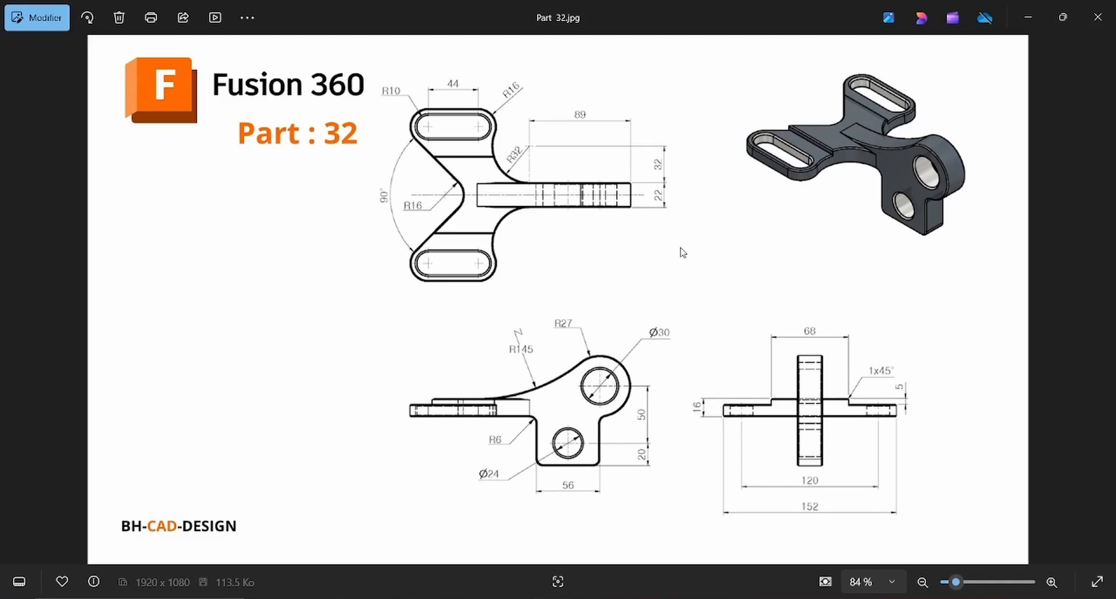
pyautogui.hotkey('alt', 'Tab')
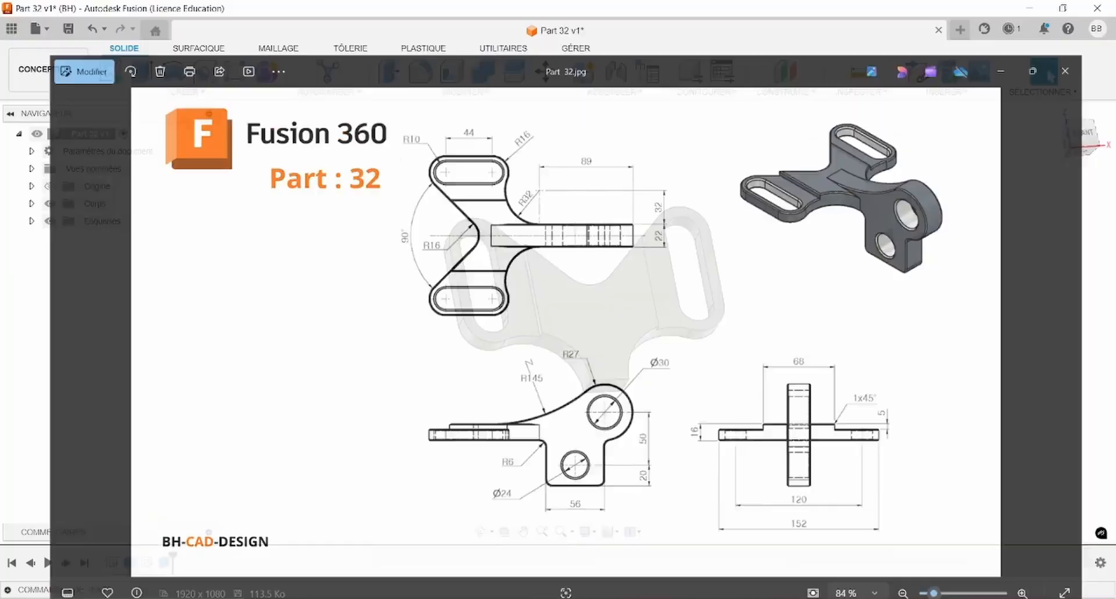
pyautogui.click(111, 73)
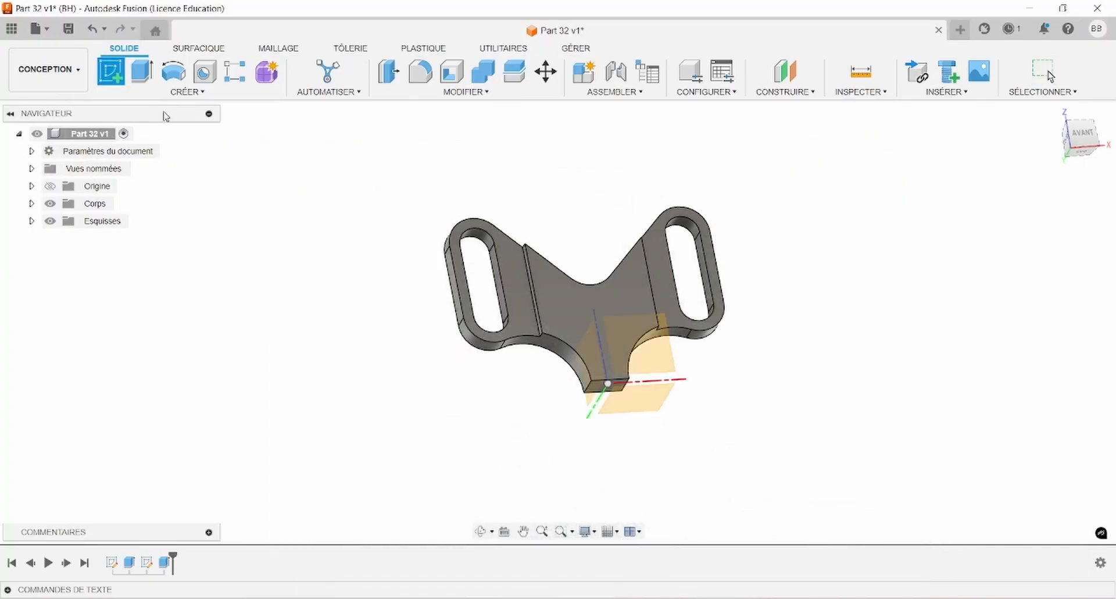
pyautogui.click(633, 394)
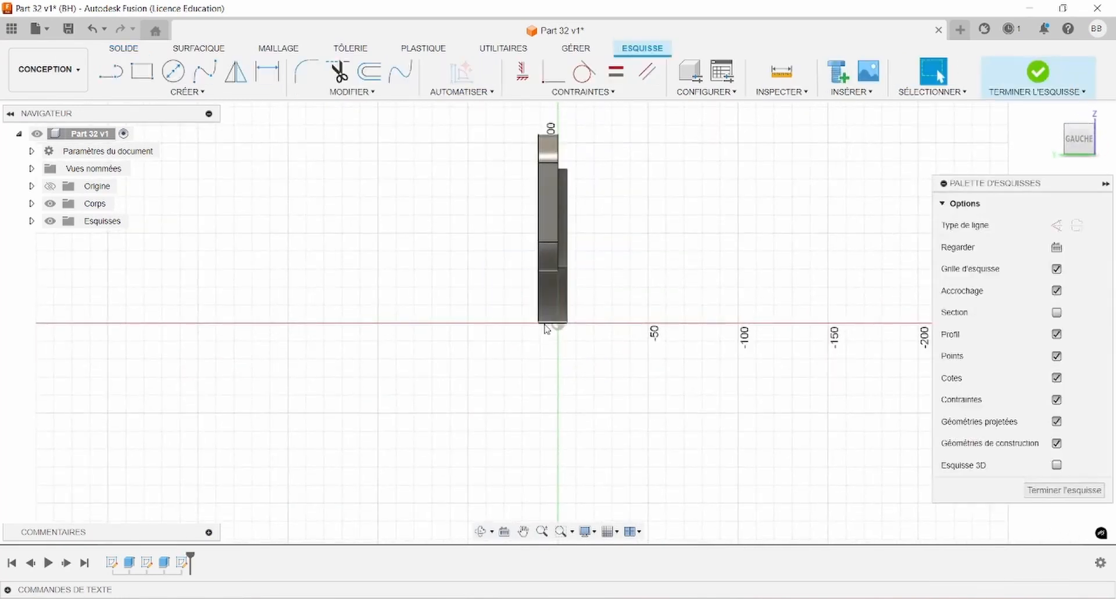
pyautogui.scroll(1, 525, 305)
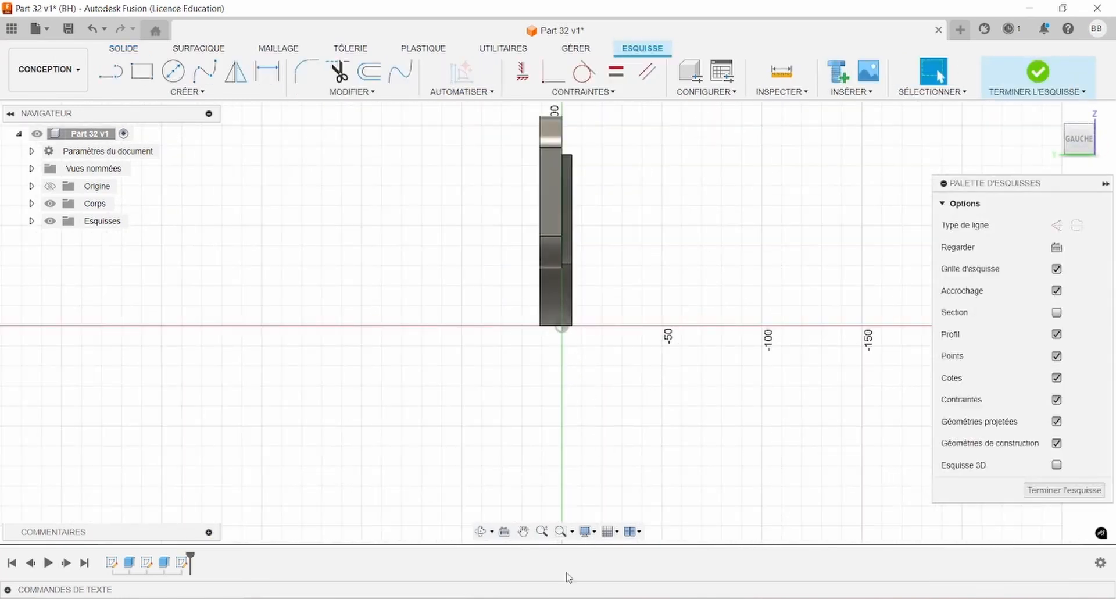
pyautogui.hotkey('alt', 'Tab')
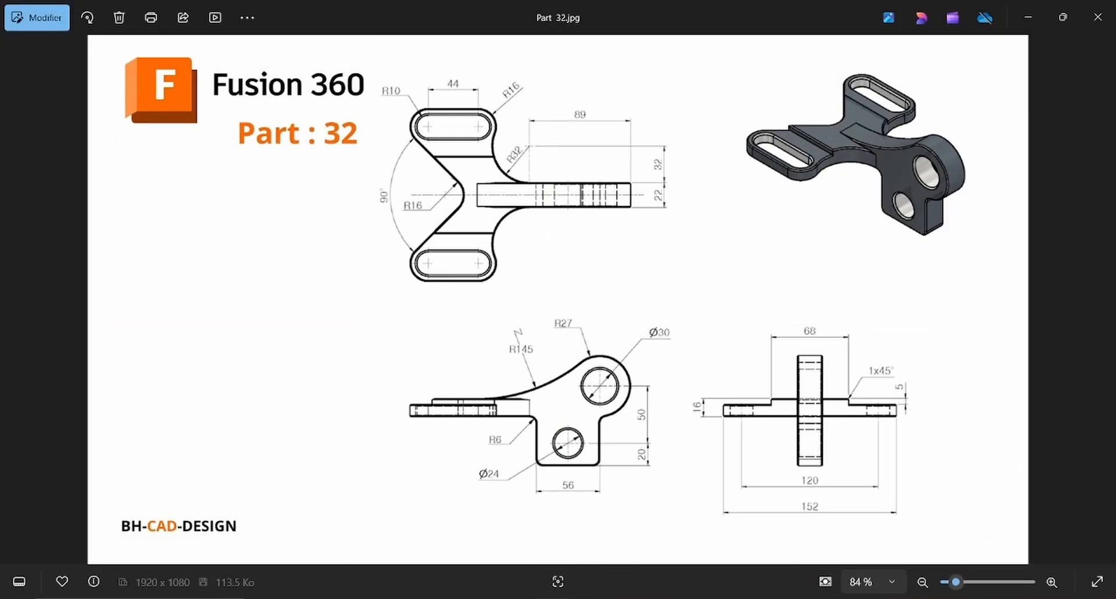
pyautogui.hotkey('alt', 'Tab')
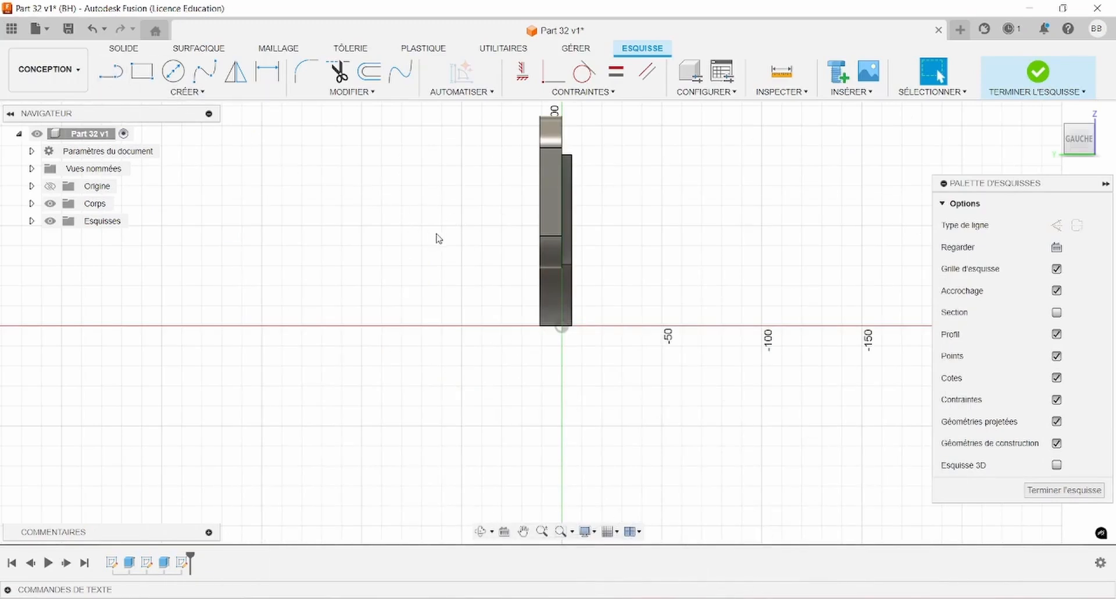
# Project the plate's lower outer corner and the outer edge of the raised pad into the sketch.
pyautogui.click(174, 91)
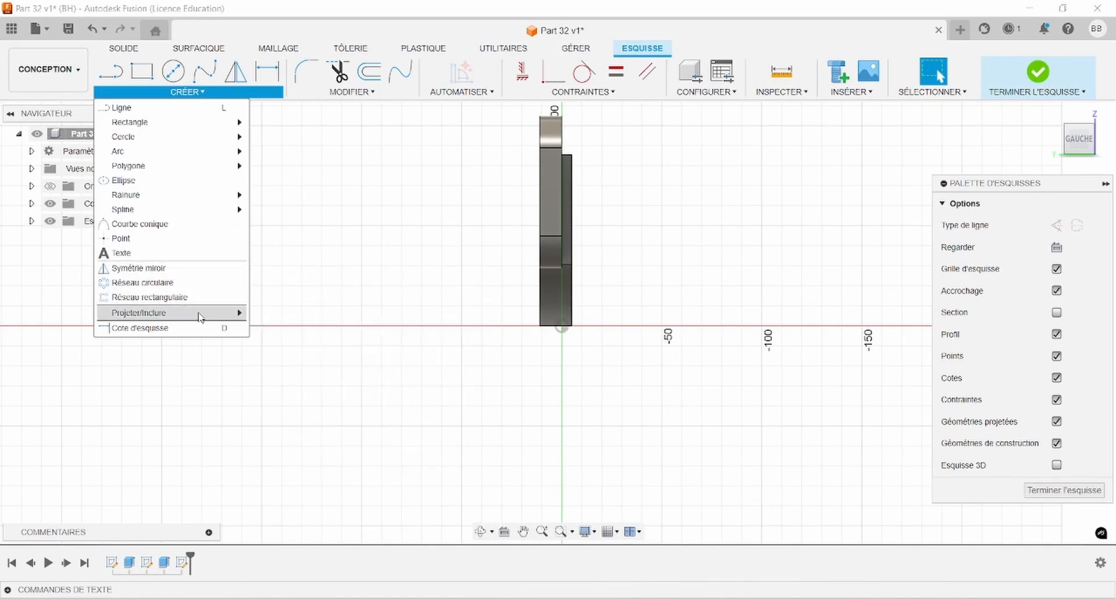
pyautogui.moveTo(200, 312)
pyautogui.click(280, 315)
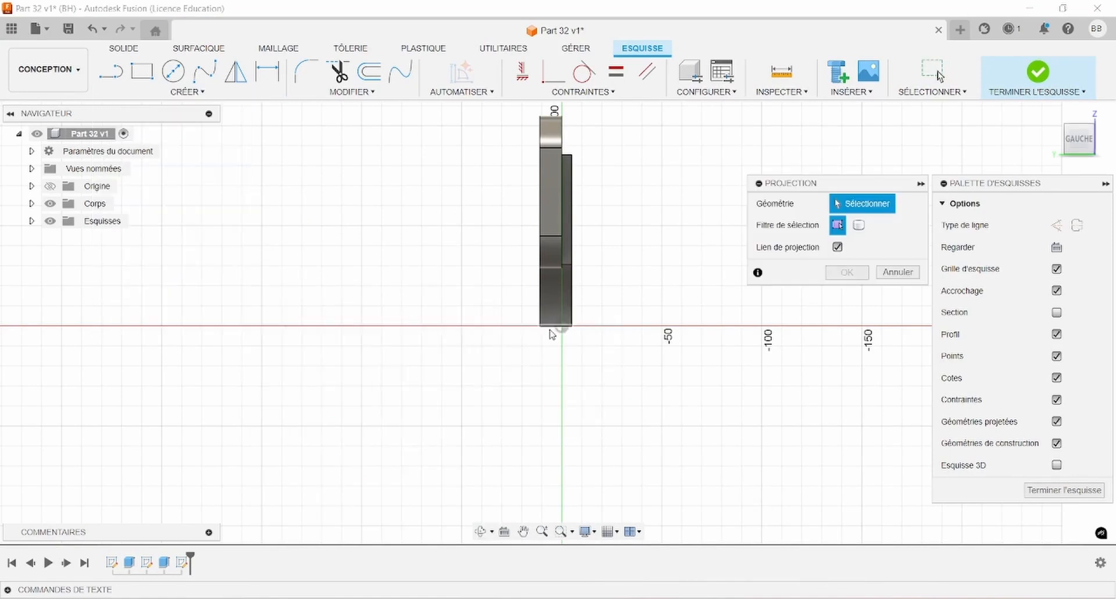
pyautogui.click(556, 331)
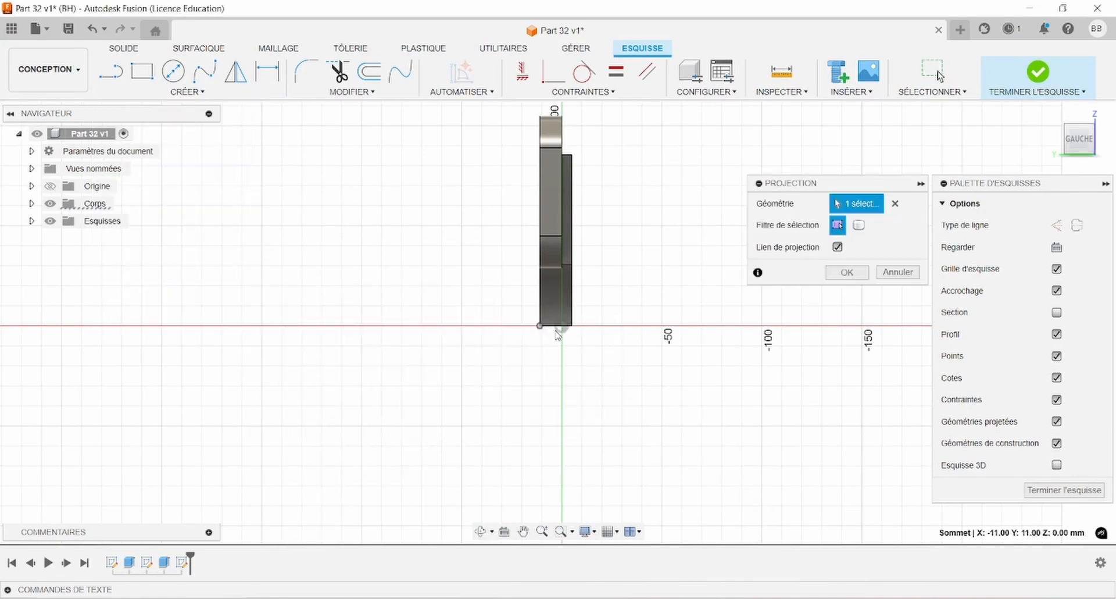
pyautogui.click(571, 306)
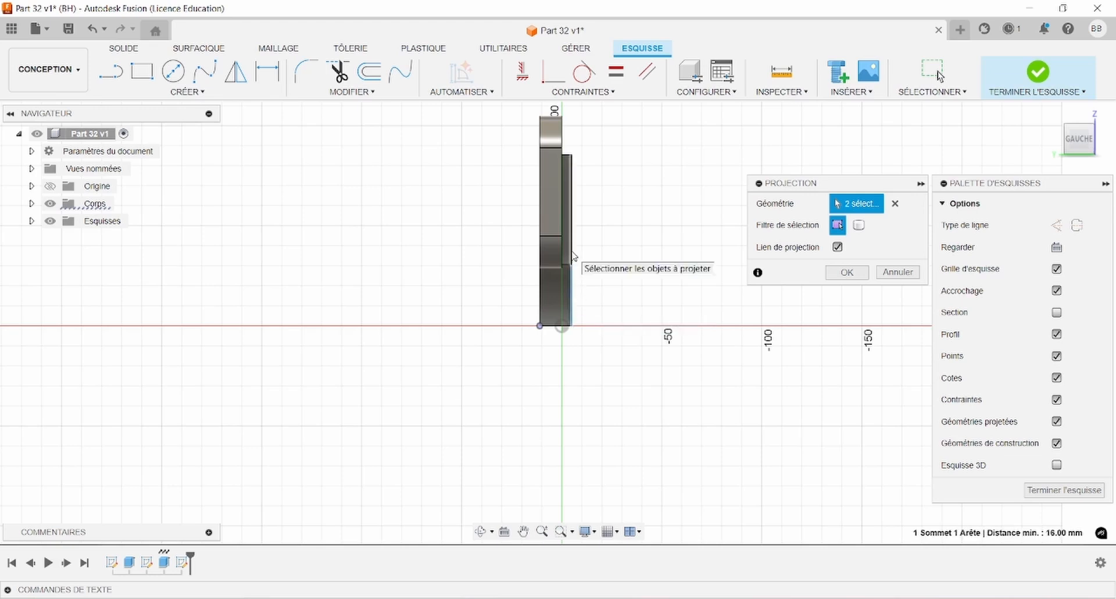
pyautogui.click(847, 272)
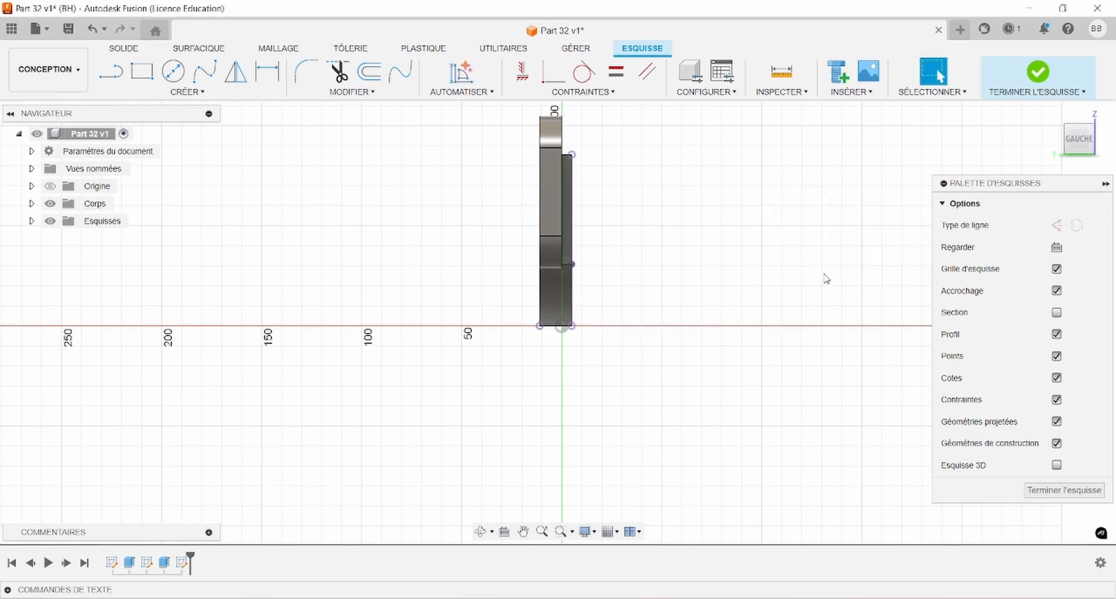
# Check the Part 32 drawing and sketch a small three-point arc curving down and outward from the plate's projected lower corner.
pyautogui.click(110, 71)
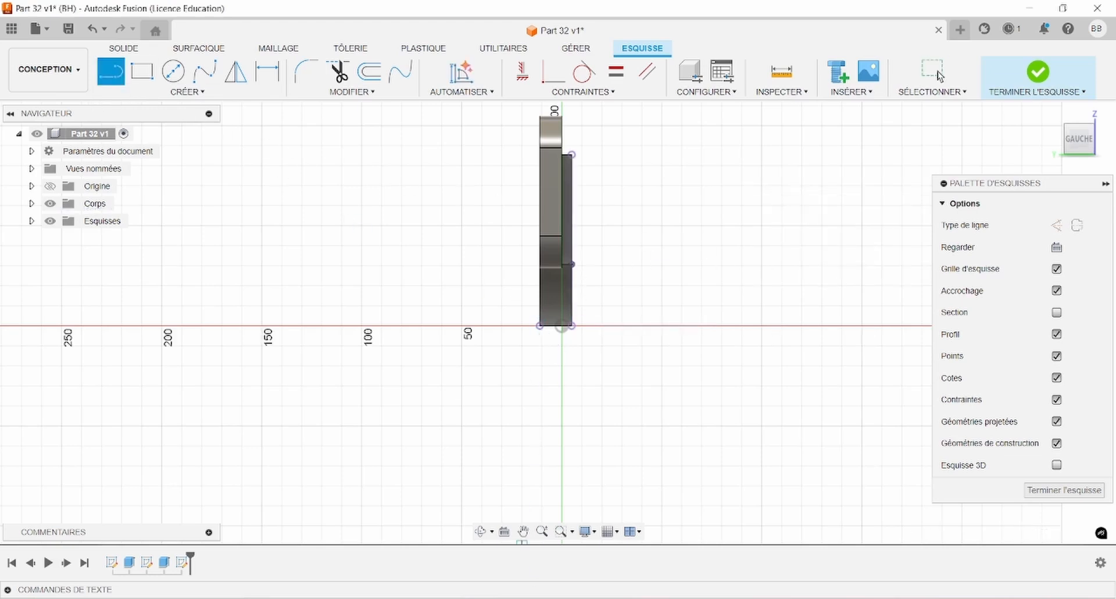
pyautogui.hotkey('alt', 'Tab')
pyautogui.hotkey('alt', 'Tab')
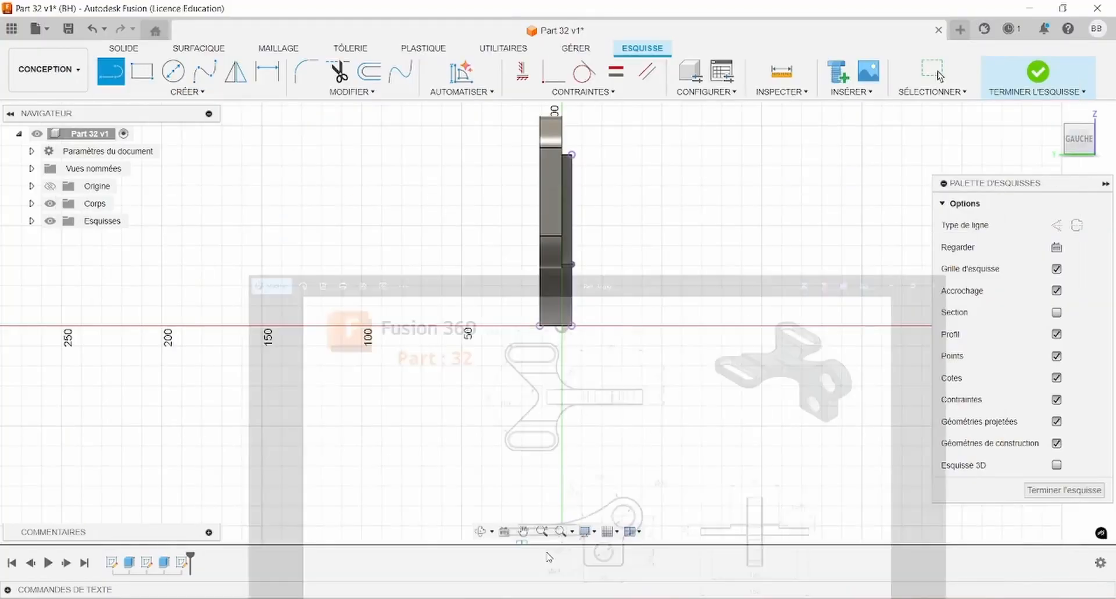
pyautogui.click(186, 91)
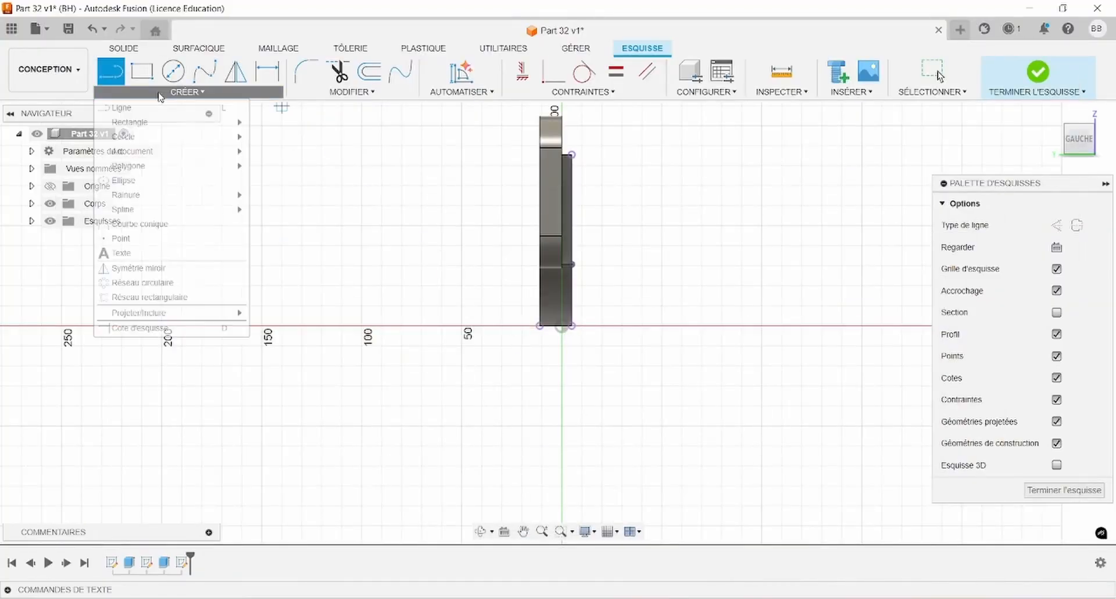
pyautogui.moveTo(164, 151)
pyautogui.click(274, 151)
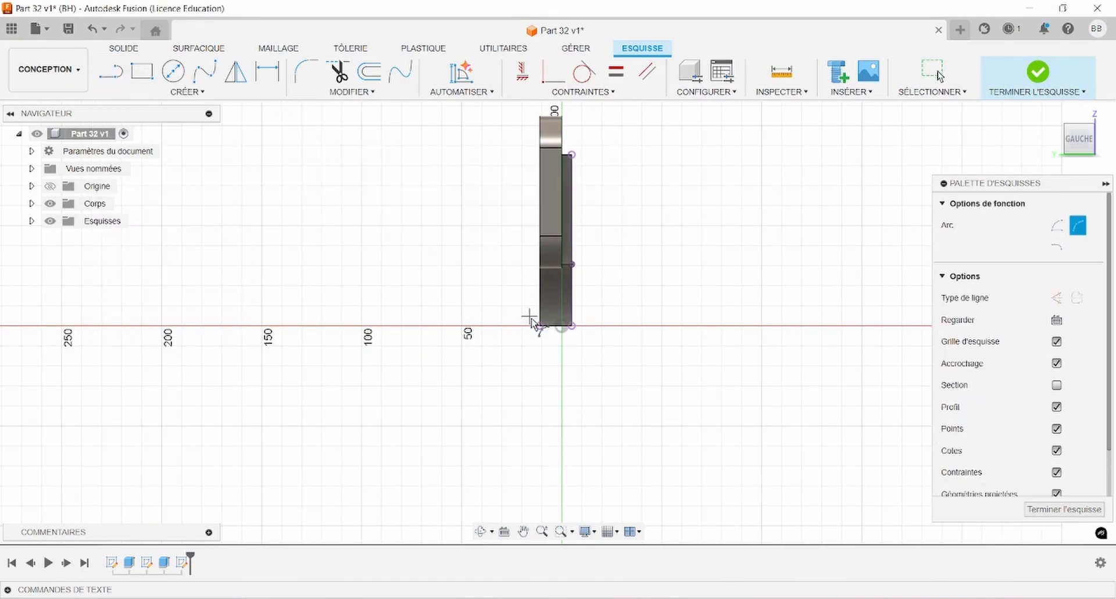
pyautogui.click(540, 329)
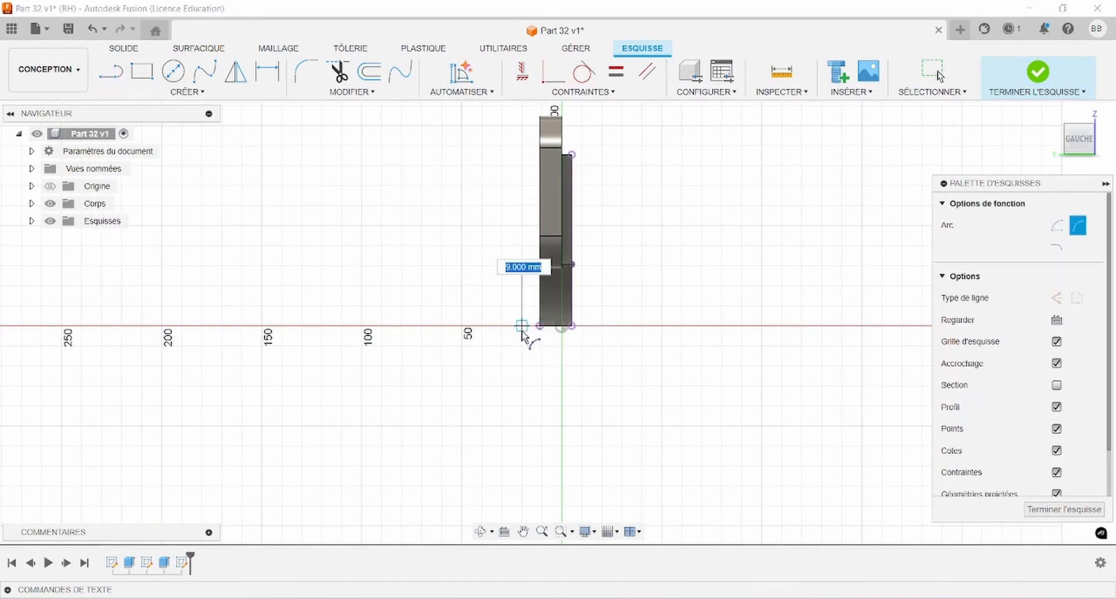
pyautogui.click(526, 339)
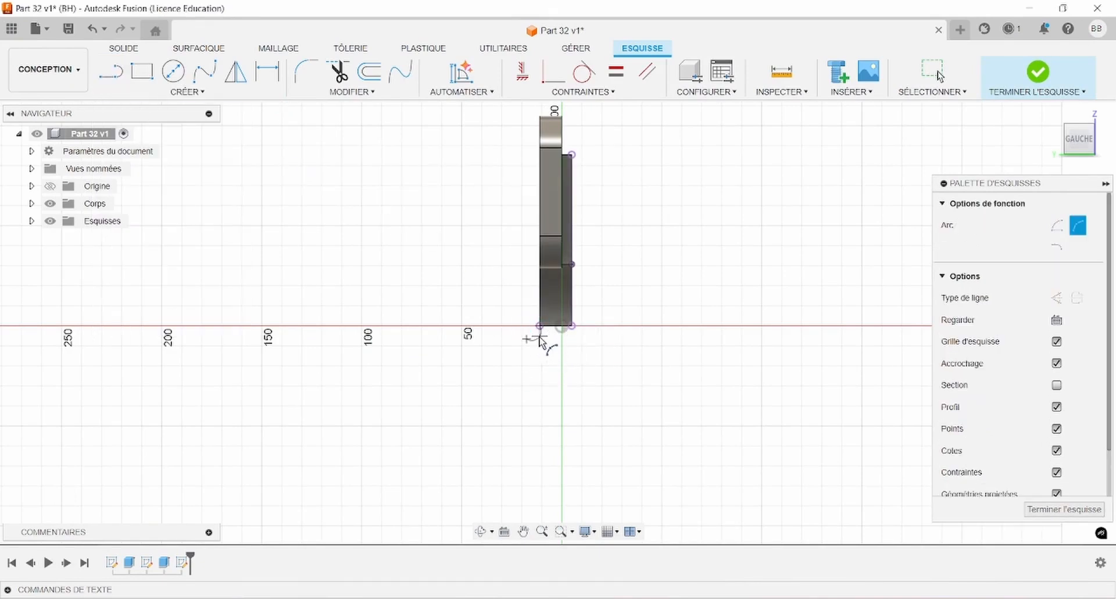
pyautogui.scroll(4, 532, 338)
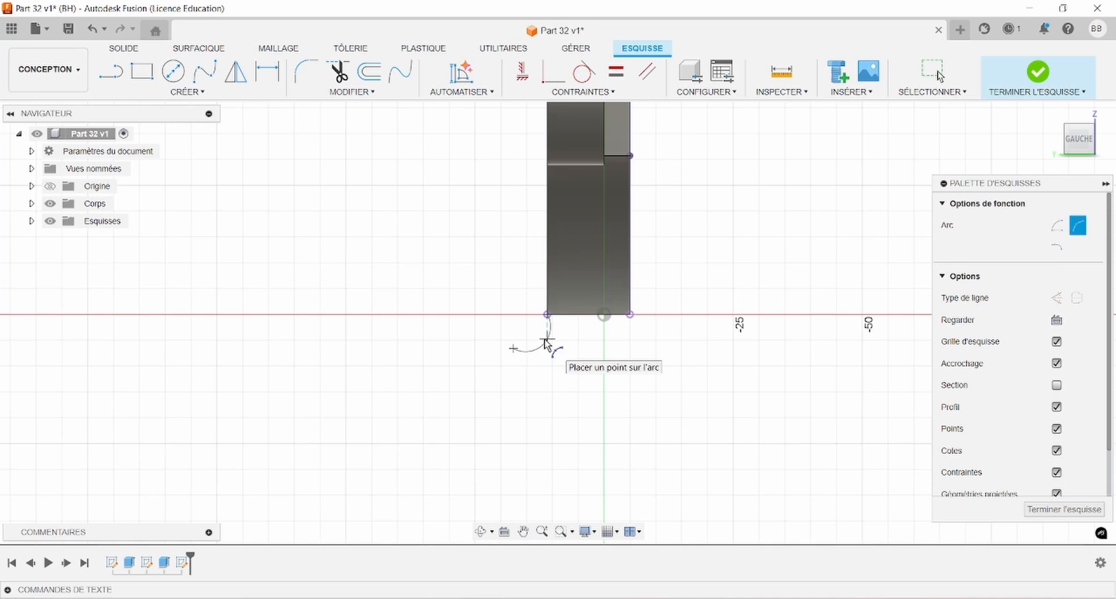
pyautogui.click(542, 340)
# Sketch three connected lines from the small arc's end: about 42 mm horizontally outward, vertically down, and horizontally back to just below the plate.
pyautogui.click(111, 71)
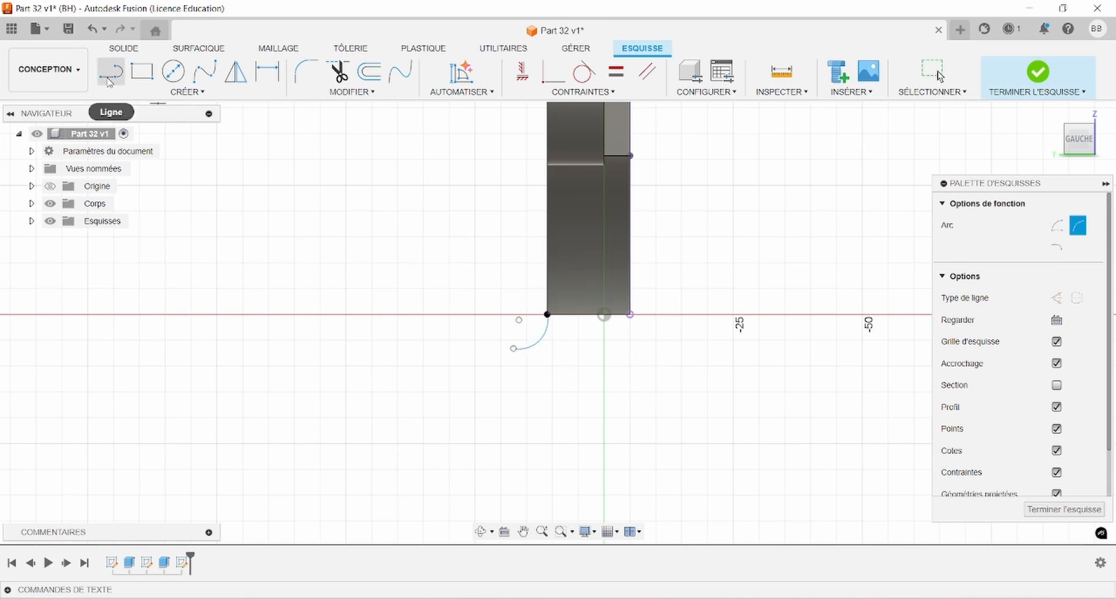
pyautogui.click(513, 349)
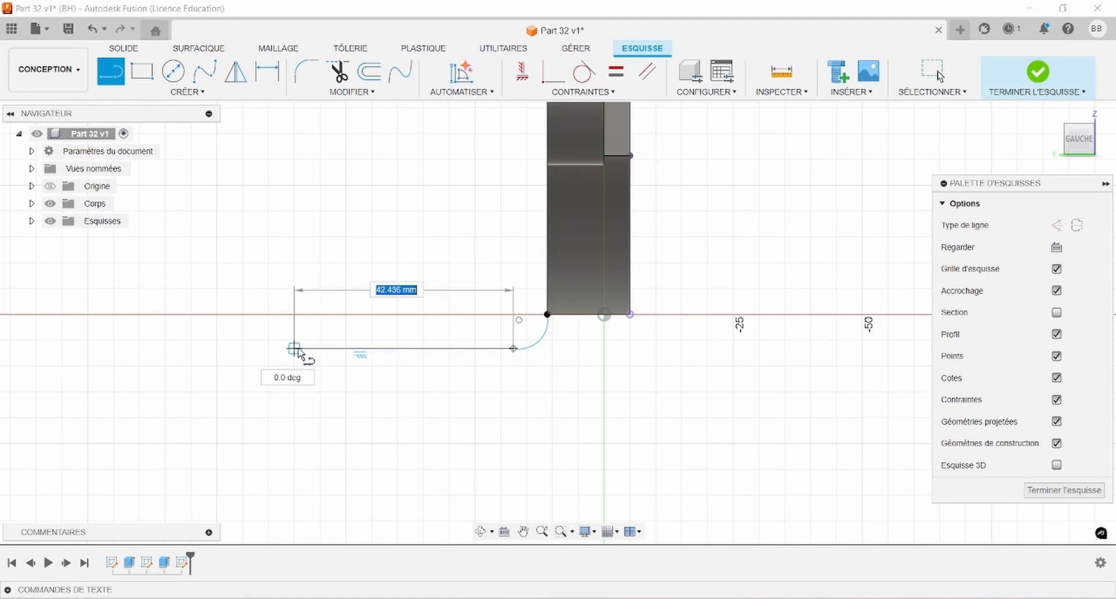
pyautogui.click(295, 350)
pyautogui.scroll(-3, 302, 390)
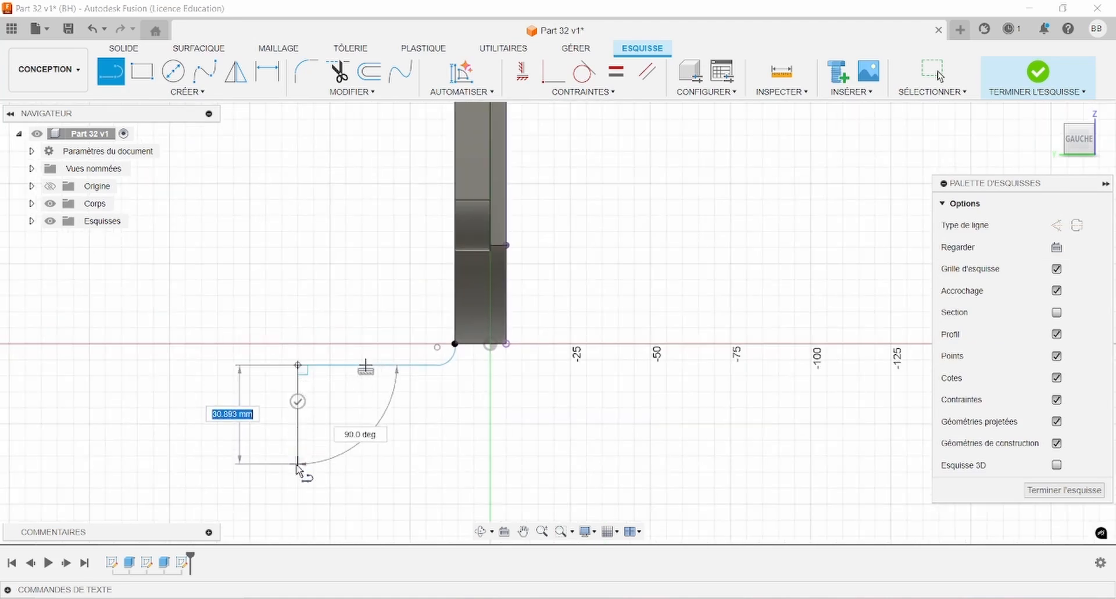
pyautogui.click(298, 472)
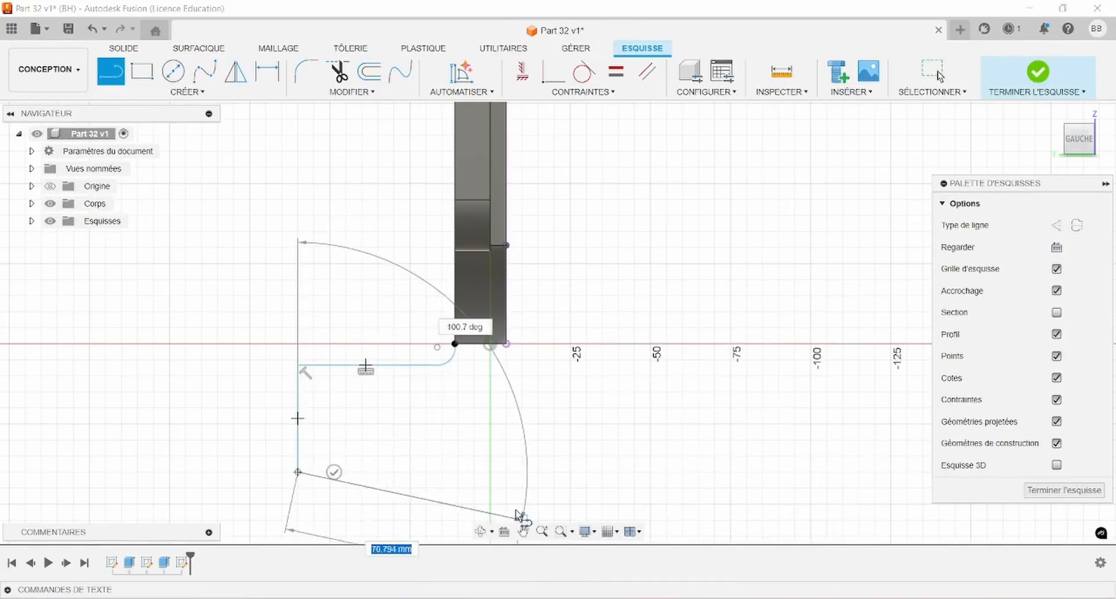
pyautogui.click(464, 472)
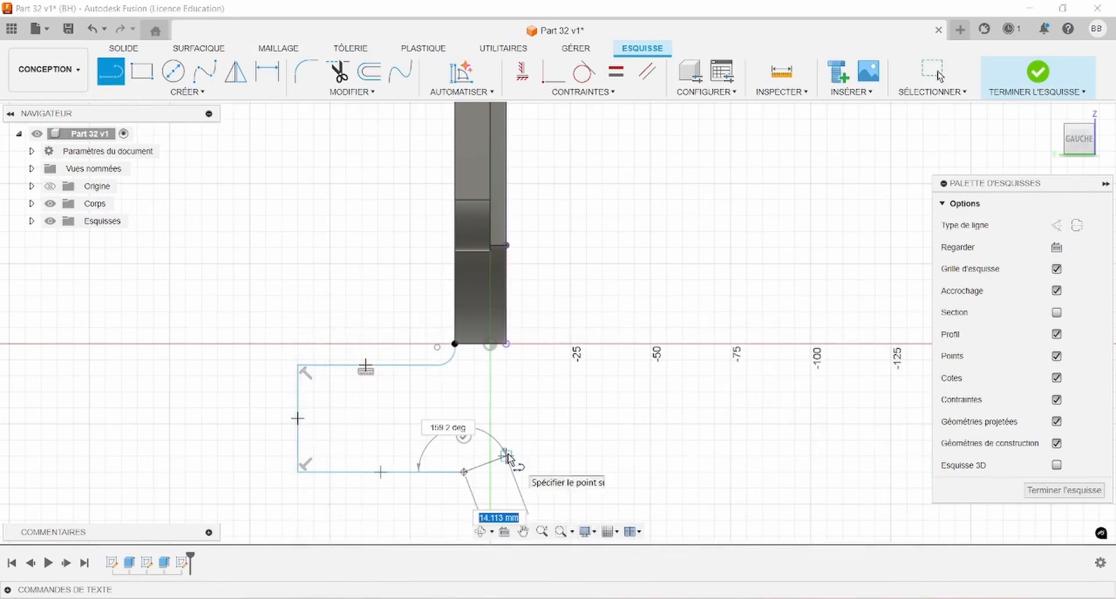
pyautogui.moveTo(478, 465); pyautogui.dragTo(504, 456)
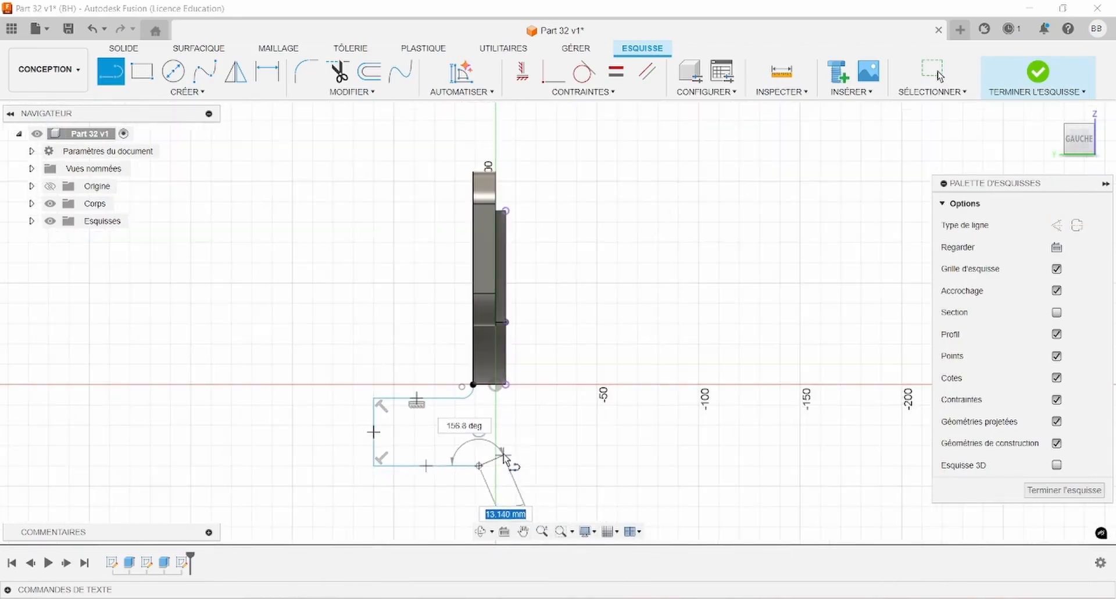
pyautogui.click(189, 92)
pyautogui.moveTo(155, 157)
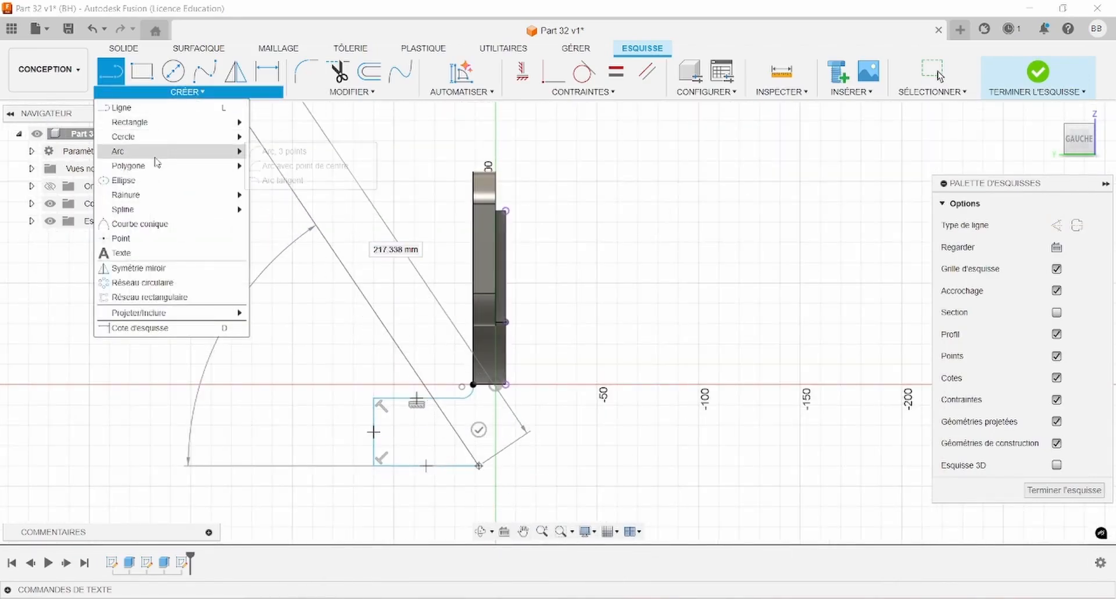
pyautogui.click(283, 180)
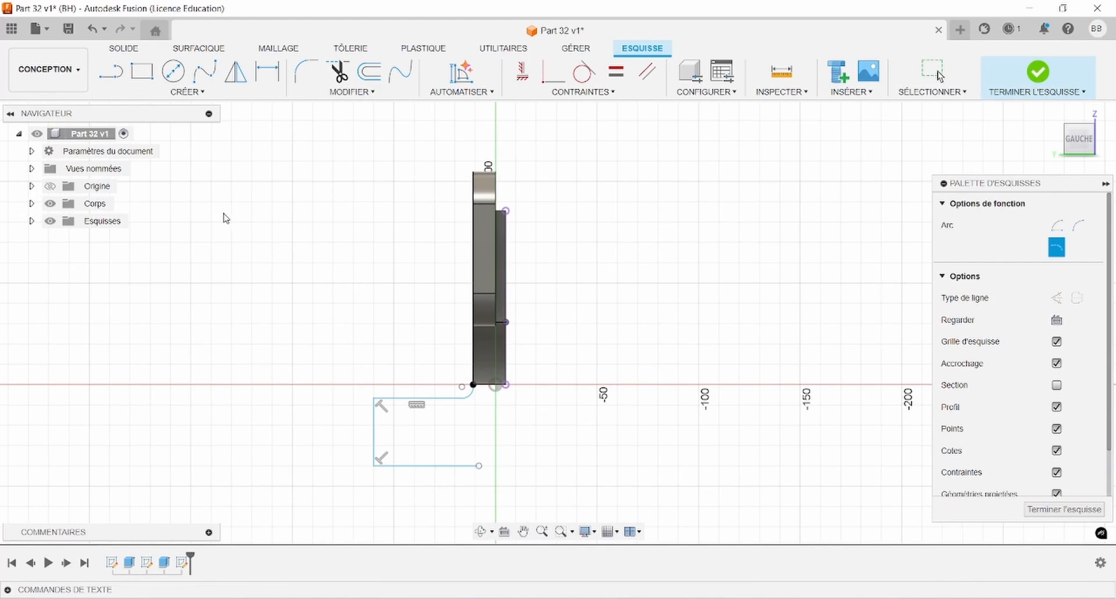
pyautogui.click(187, 92)
pyautogui.moveTo(155, 152)
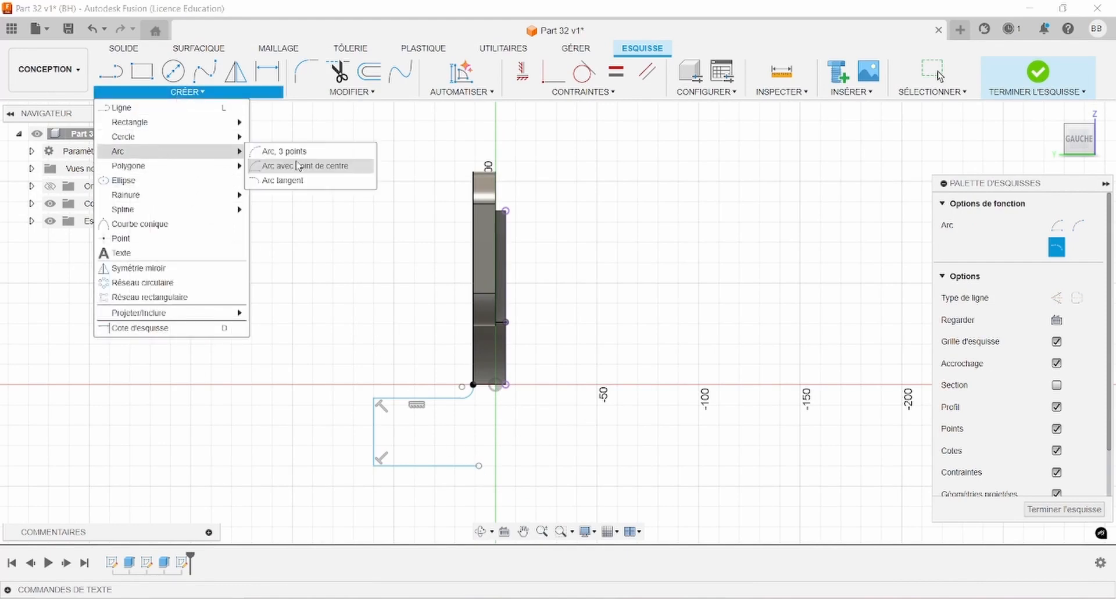
pyautogui.click(285, 180)
# Sketch a small three-point arc from the open end of the lower horizontal line, tangent to it and curving downward.
pyautogui.click(189, 92)
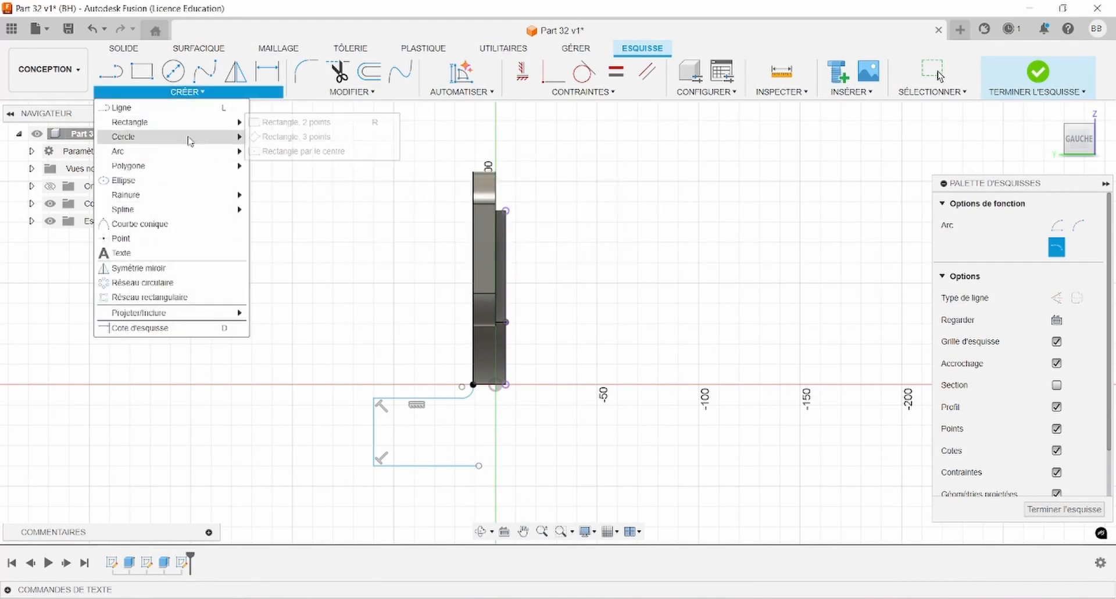
pyautogui.moveTo(190, 150)
pyautogui.click(264, 151)
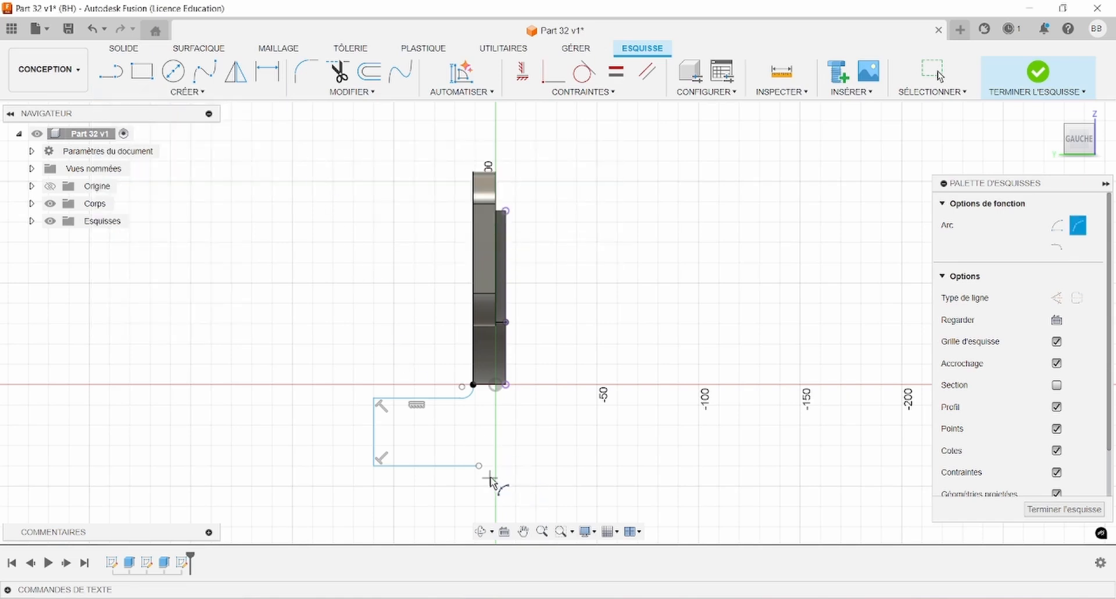
pyautogui.scroll(2, 490, 481)
pyautogui.click(476, 462)
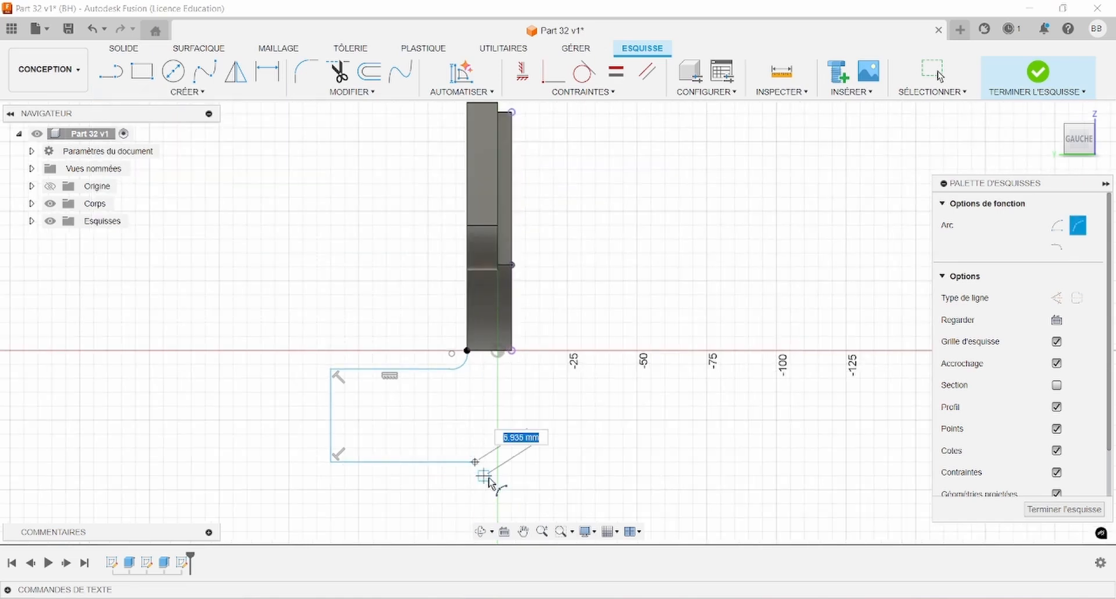
pyautogui.click(494, 462)
pyautogui.click(491, 472)
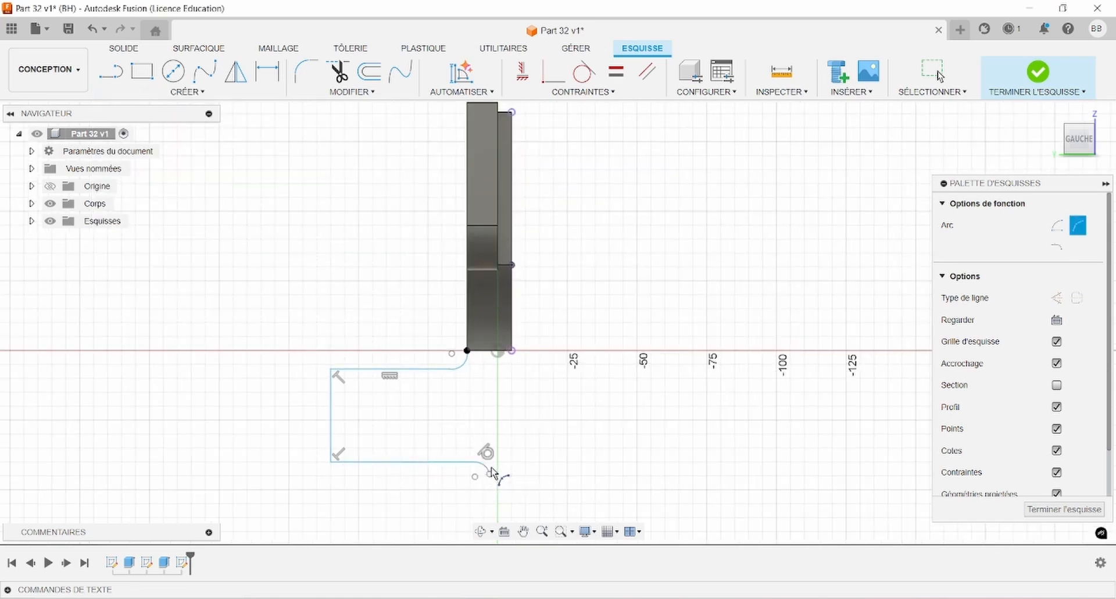
# Check the Part 32 drawing and sketch a large three-point arc bulging downward from the end of the second small arc, tangent to it.
pyautogui.hotkey('alt', 'Tab')
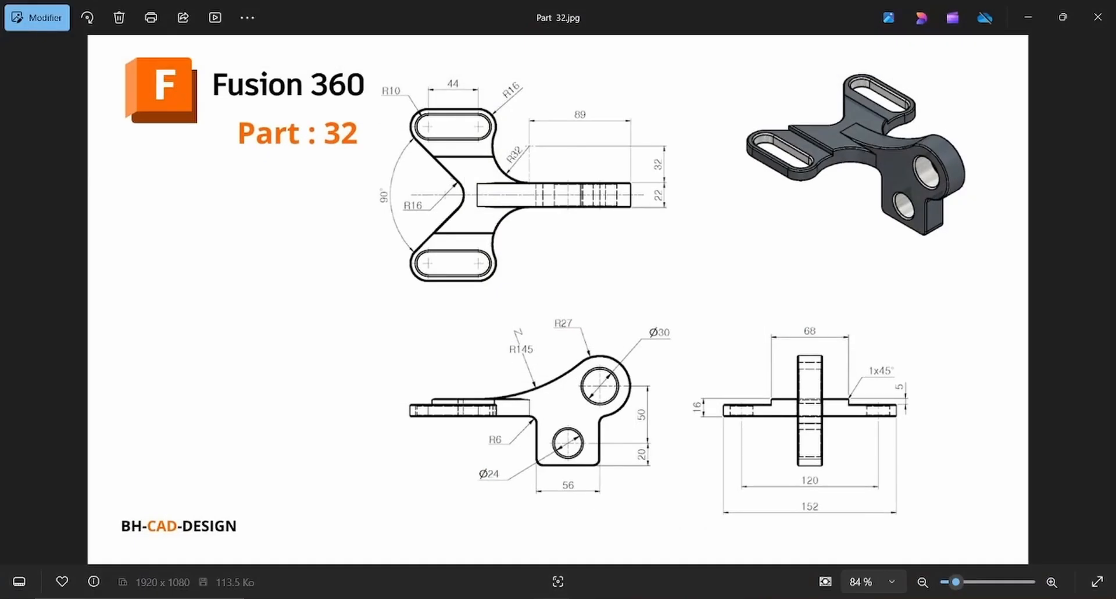
pyautogui.hotkey('alt', 'Tab')
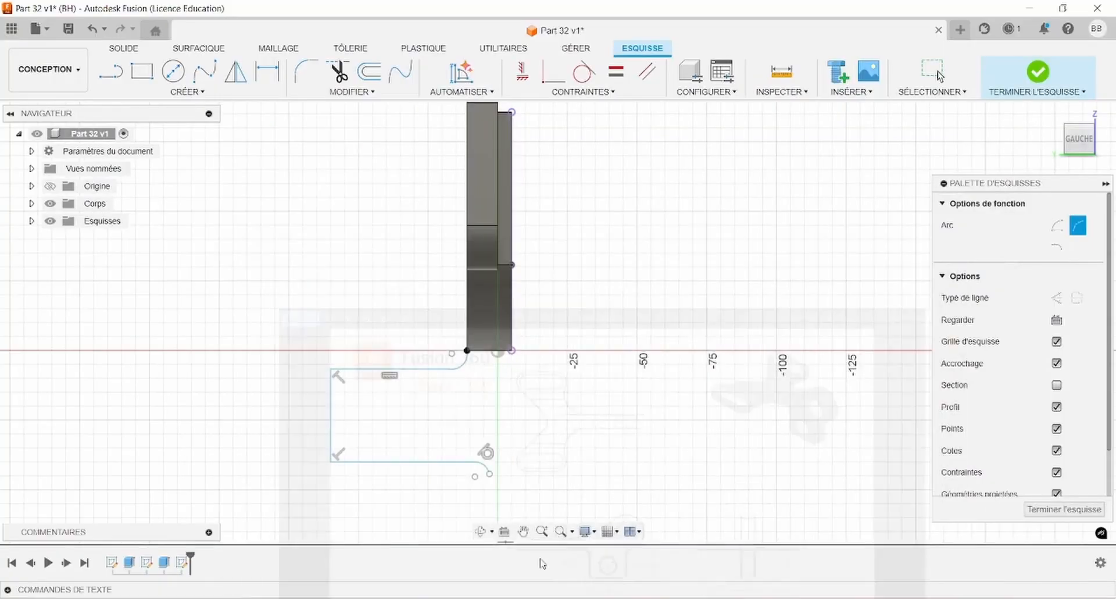
pyautogui.click(490, 475)
pyautogui.scroll(-2, 614, 503)
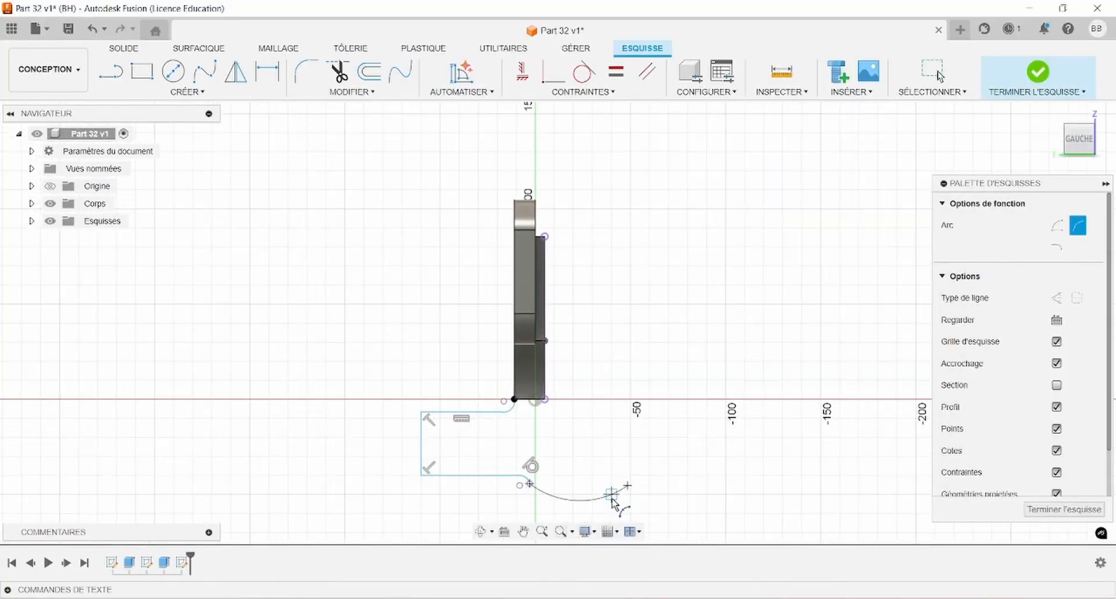
pyautogui.scroll(-2, 608, 519)
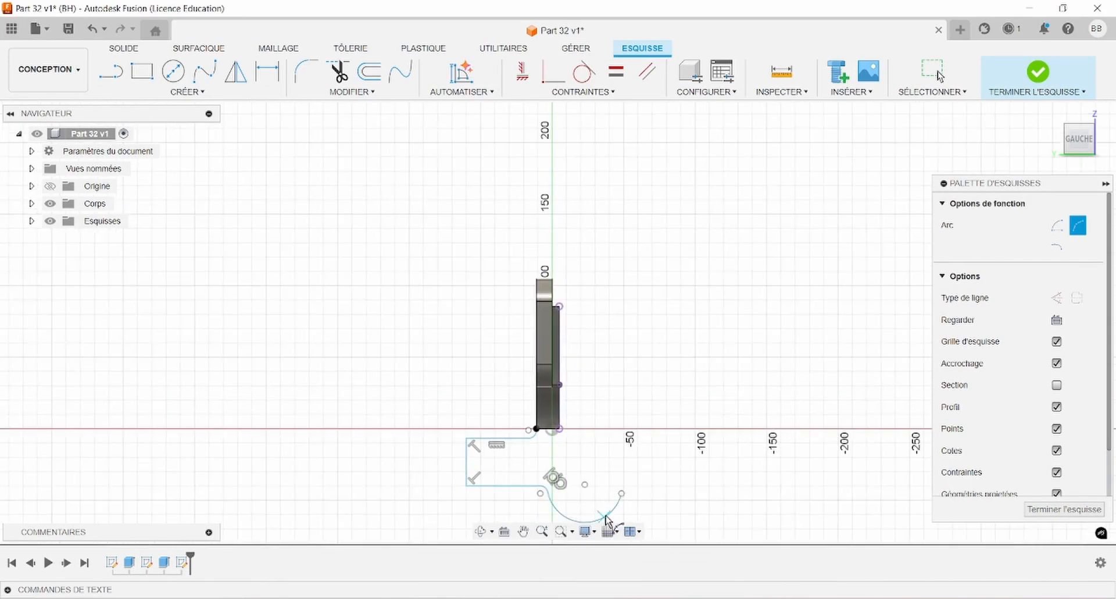
# Sketch a long three-point arc from the large arc's free end up to the raised pad's outer edge, bowed toward the plate.
pyautogui.scroll(3, 634, 511)
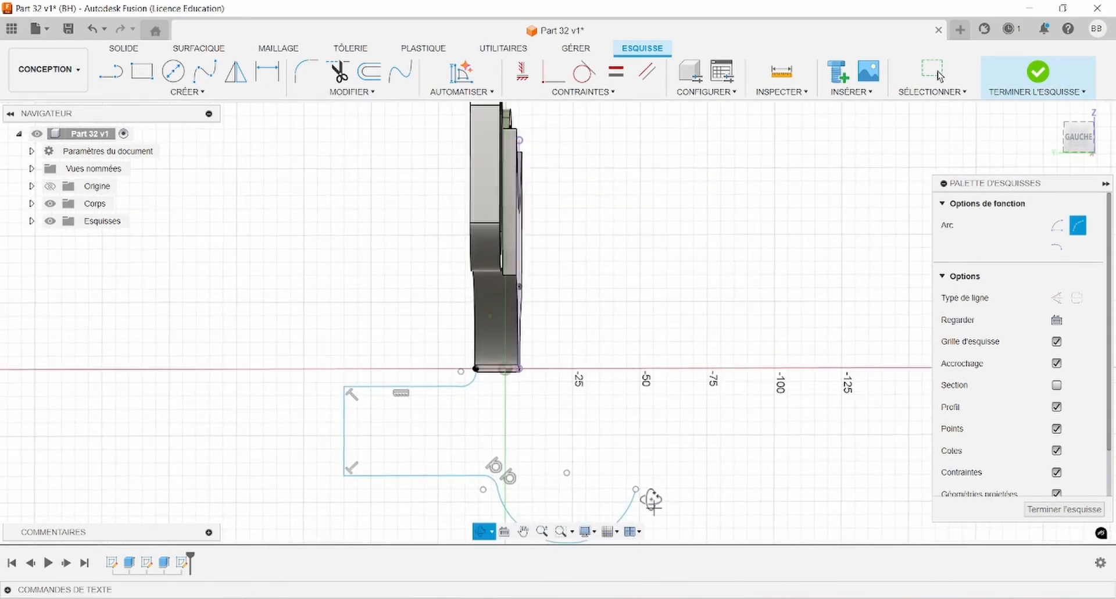
pyautogui.moveTo(651, 503); pyautogui.dragTo(634, 452, button='middle')
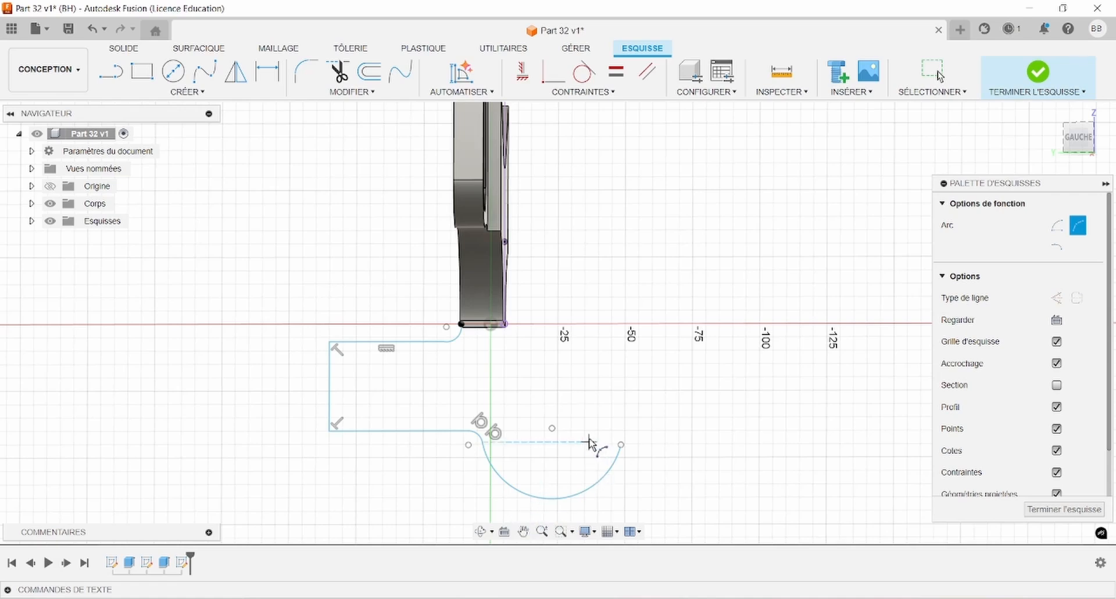
pyautogui.click(1083, 140)
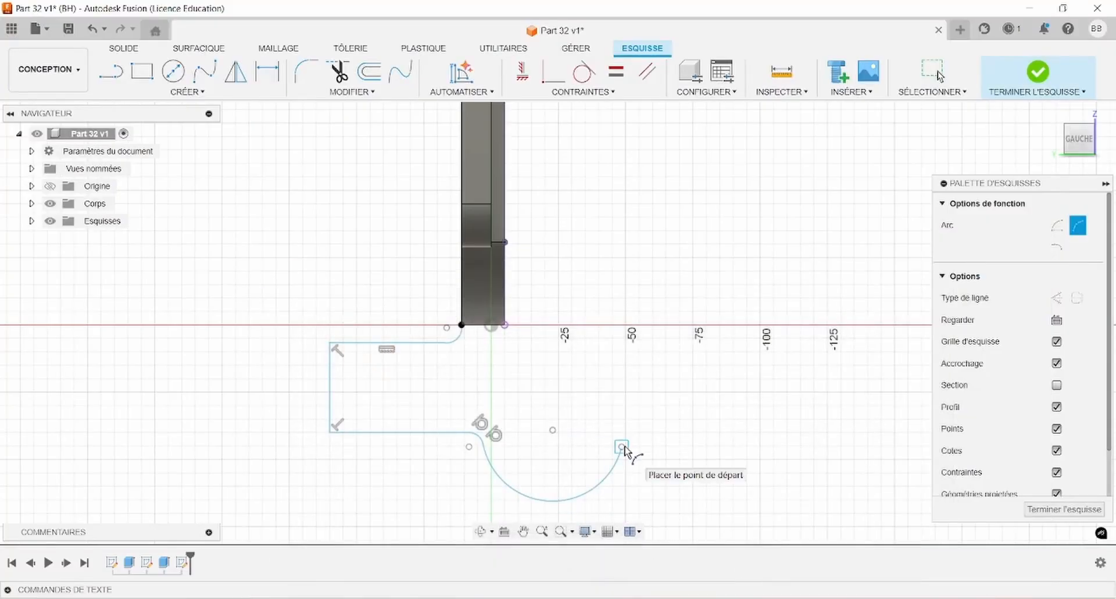
pyautogui.click(622, 447)
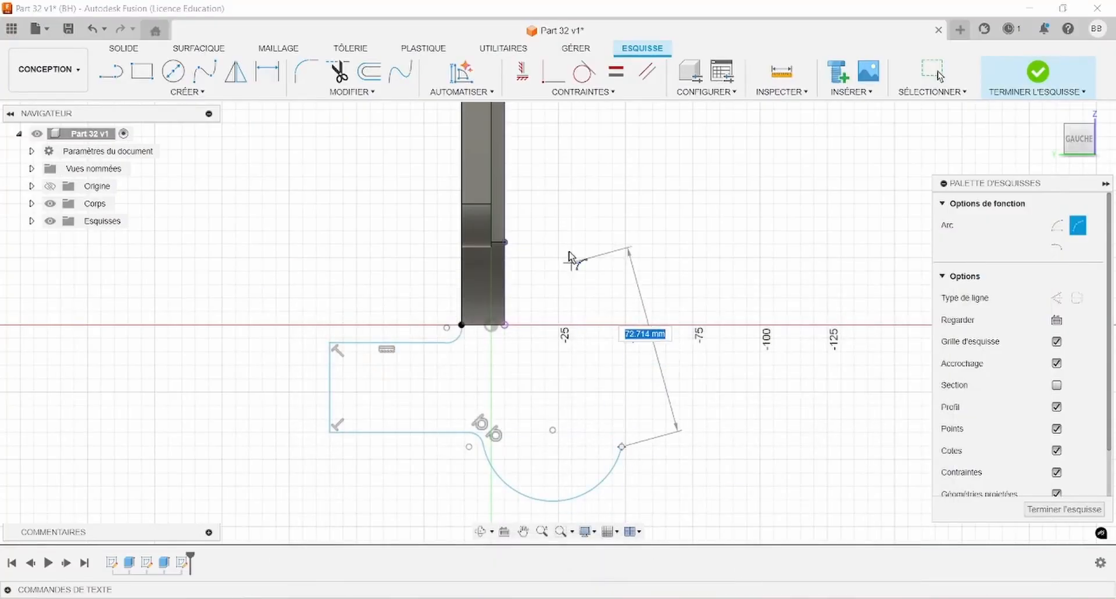
pyautogui.click(505, 204)
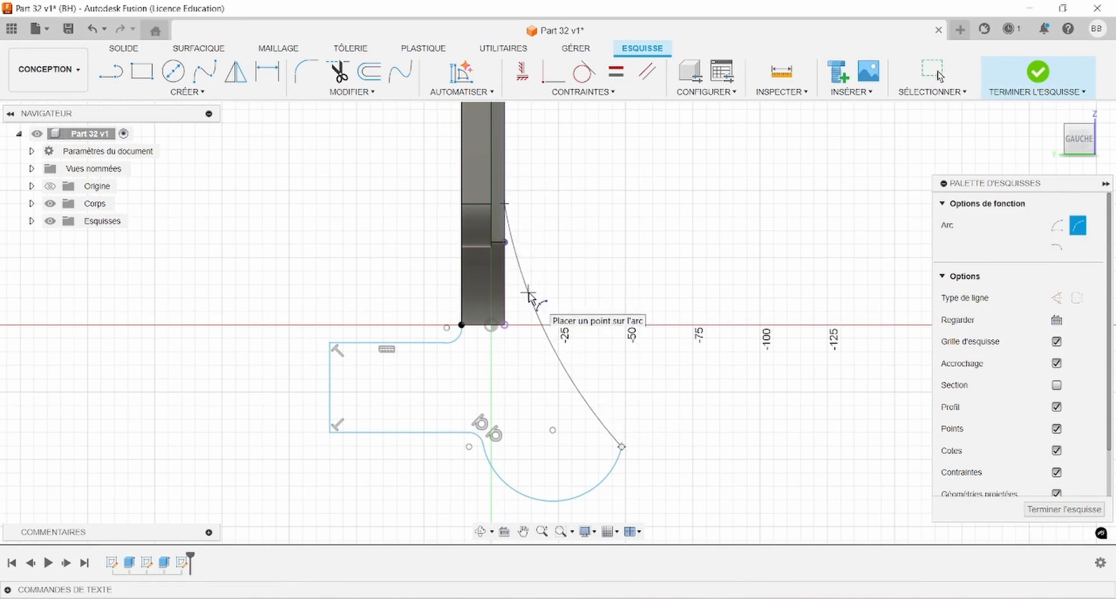
pyautogui.click(531, 300)
pyautogui.press('Escape')
# Shorten the large arc slightly by moving its free end and make the long arc tangent to it at that joint.
pyautogui.moveTo(622, 447); pyautogui.dragTo(617, 412)
pyautogui.click(609, 403)
pyautogui.keyDown('shift'); pyautogui.click(619, 430); pyautogui.keyUp('shift')
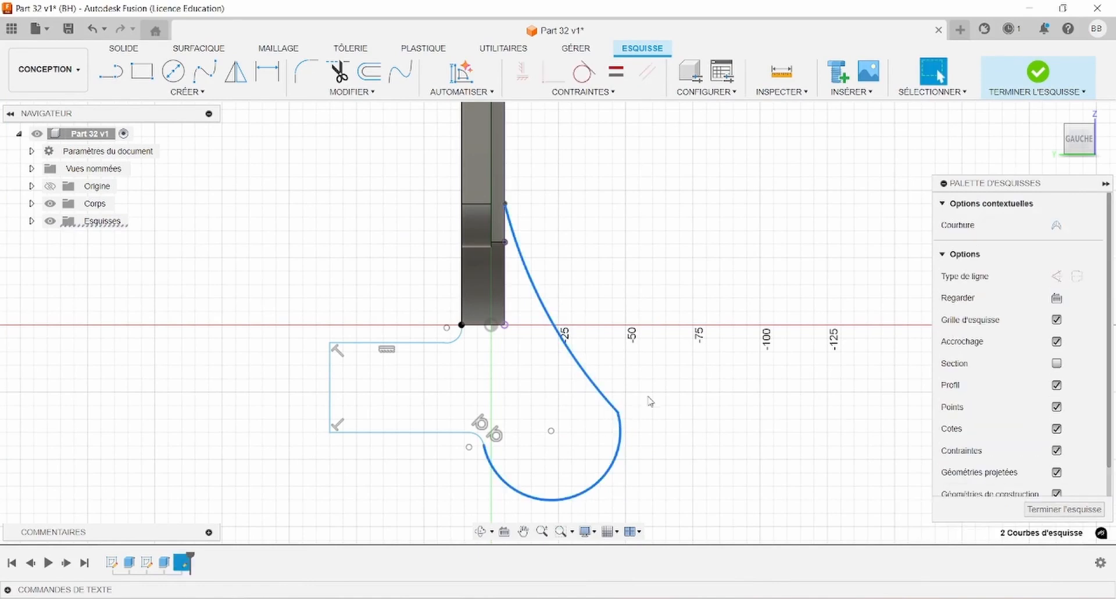
pyautogui.click(583, 72)
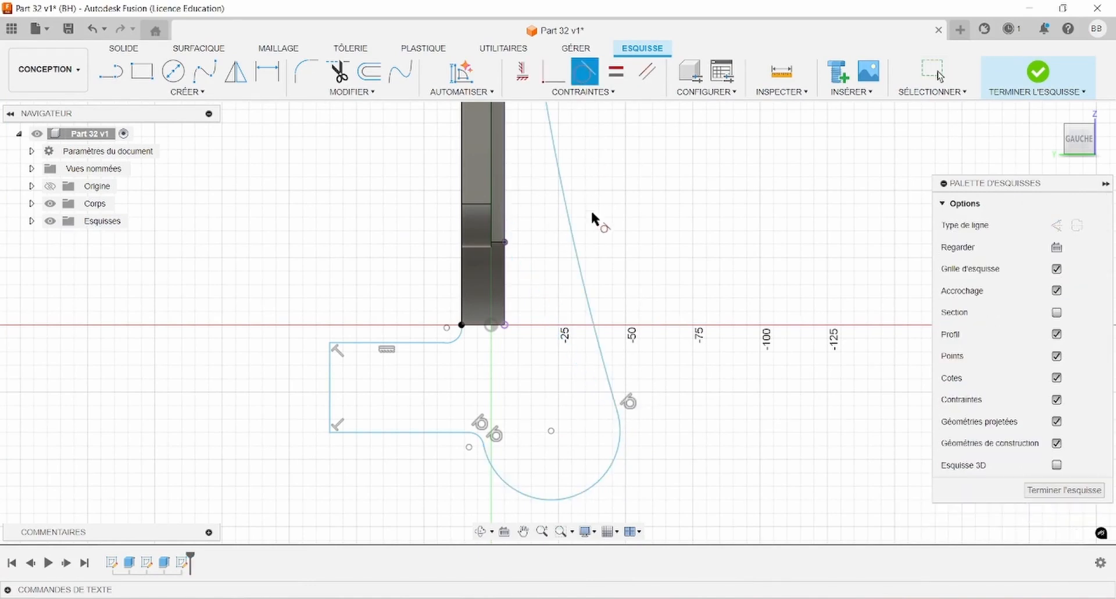
# Dimension the profile's outer vertical line to 56 mm.
pyautogui.scroll(-2, 597, 220)
pyautogui.click(266, 76)
pyautogui.click(347, 300)
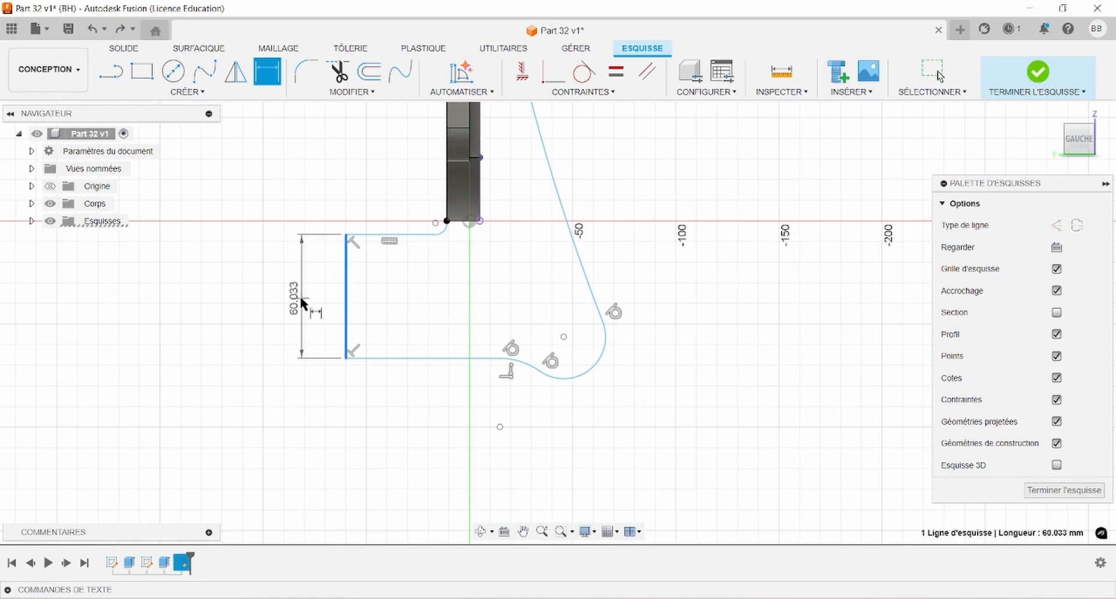
pyautogui.click(273, 294)
pyautogui.write('56')
pyautogui.press('Return')
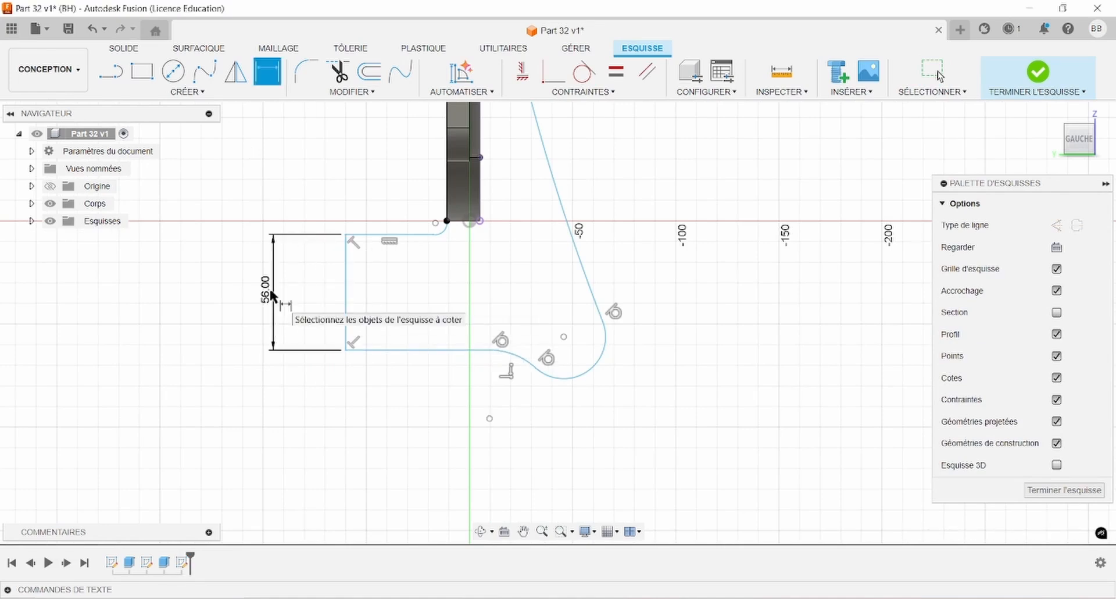
# Check the Part 32 drawing and set the radius of both small arcs at the ends of the horizontal lines to 6 mm.
pyautogui.hotkey('alt', 'Tab')
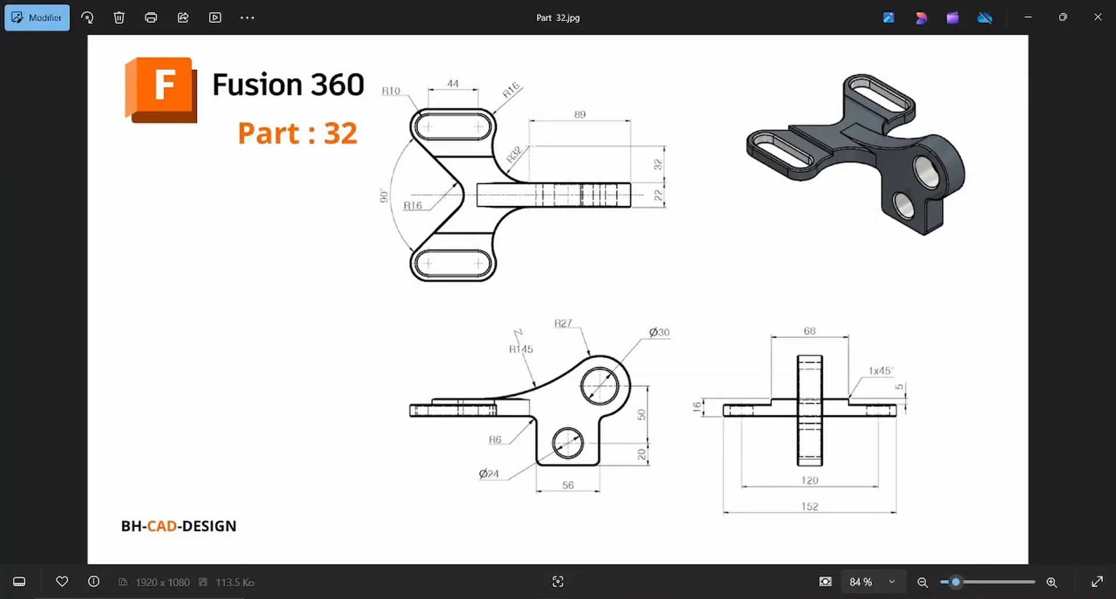
pyautogui.hotkey('alt', 'Tab')
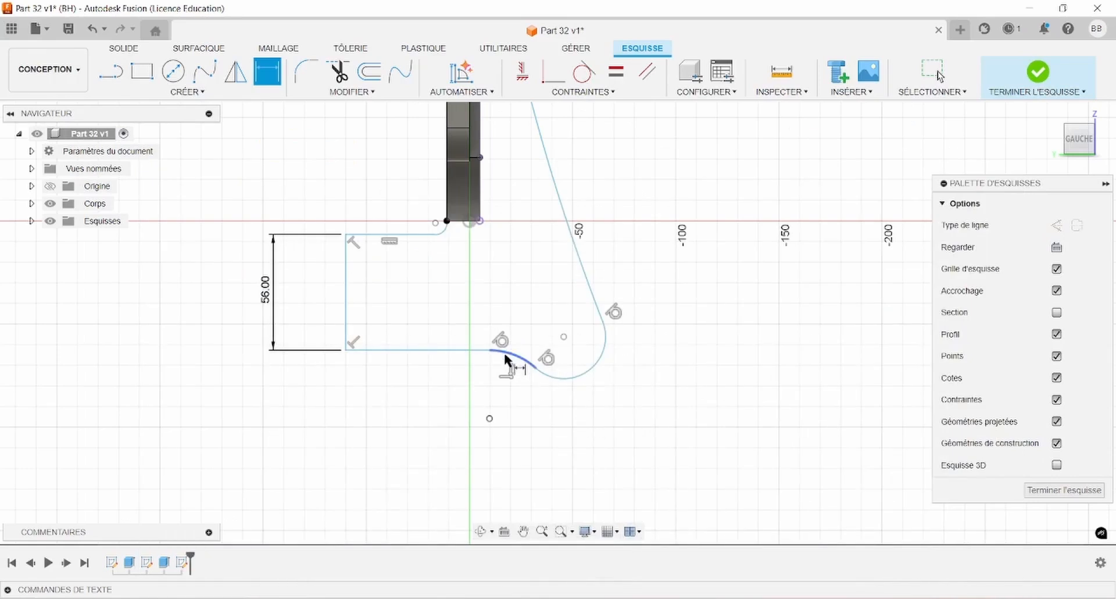
pyautogui.click(506, 359)
pyautogui.click(465, 389)
pyautogui.write('8')
pyautogui.press('Return')
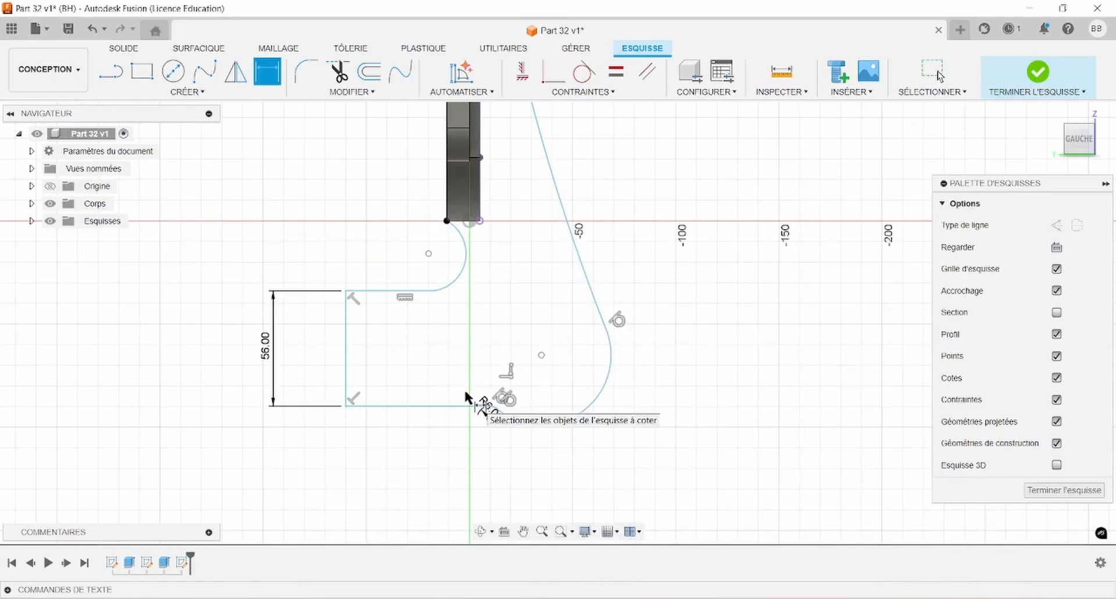
pyautogui.click(461, 262)
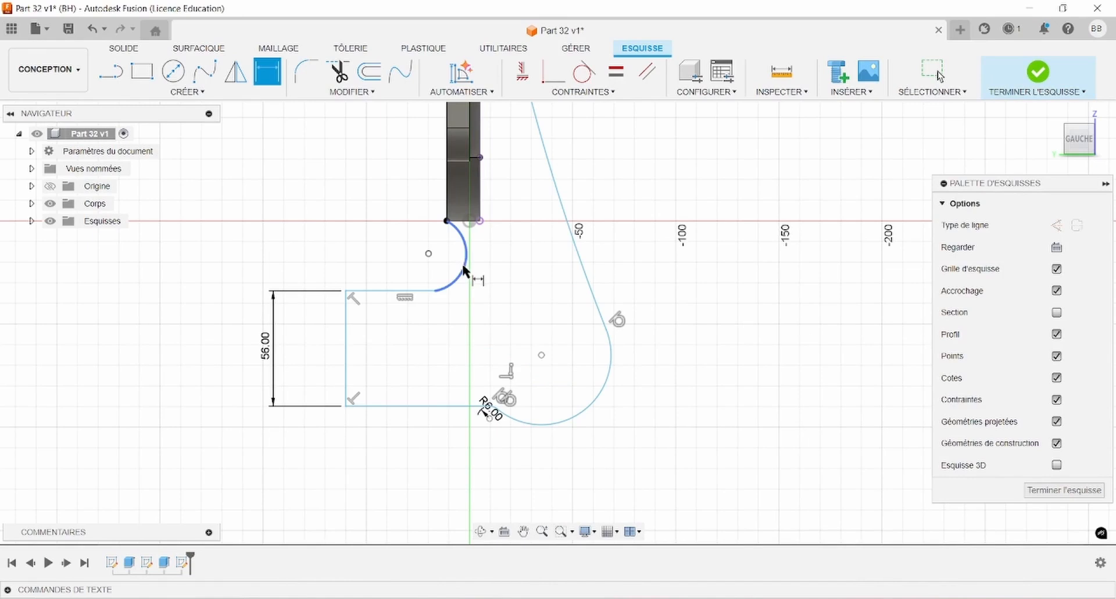
pyautogui.click(408, 243)
pyautogui.write('6')
pyautogui.press('Return')
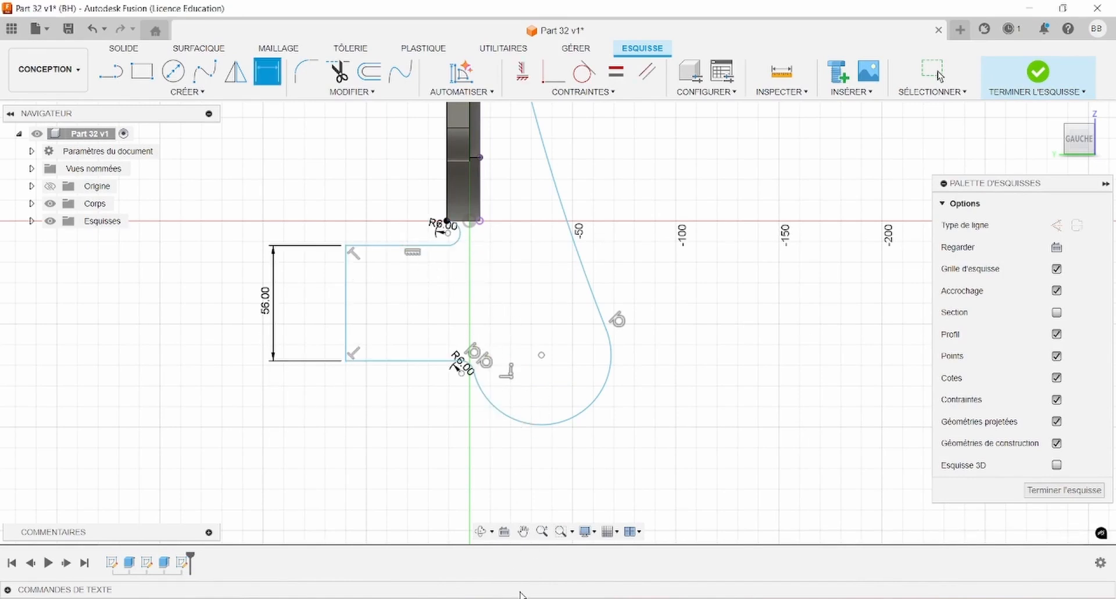
# Check the drawing again and set the large bulging arc's radius to 27 mm.
pyautogui.click(572, 598)
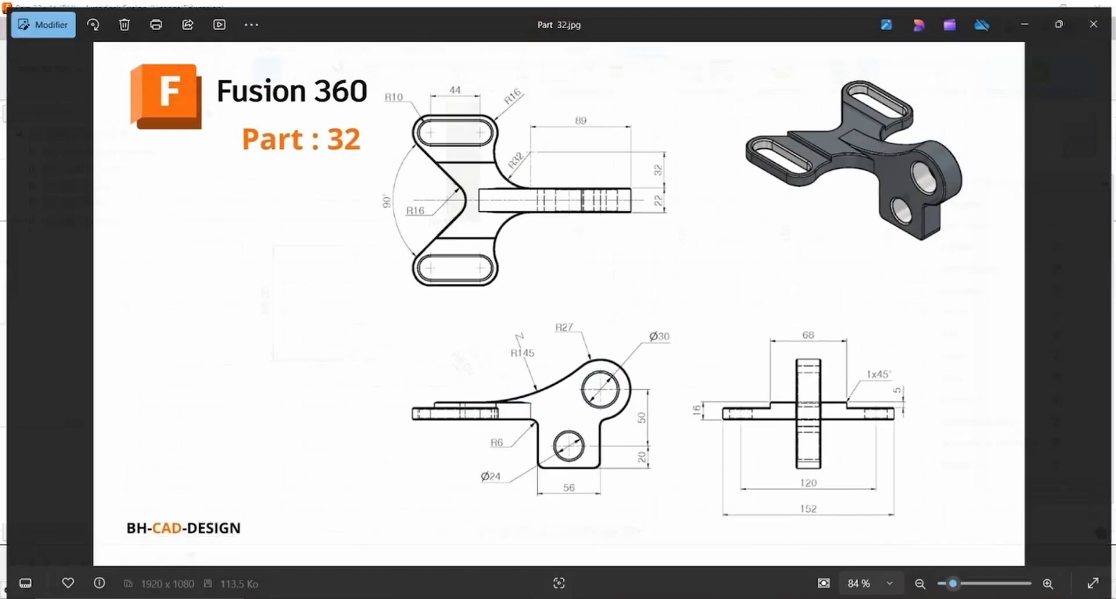
pyautogui.click(572, 598)
pyautogui.click(607, 379)
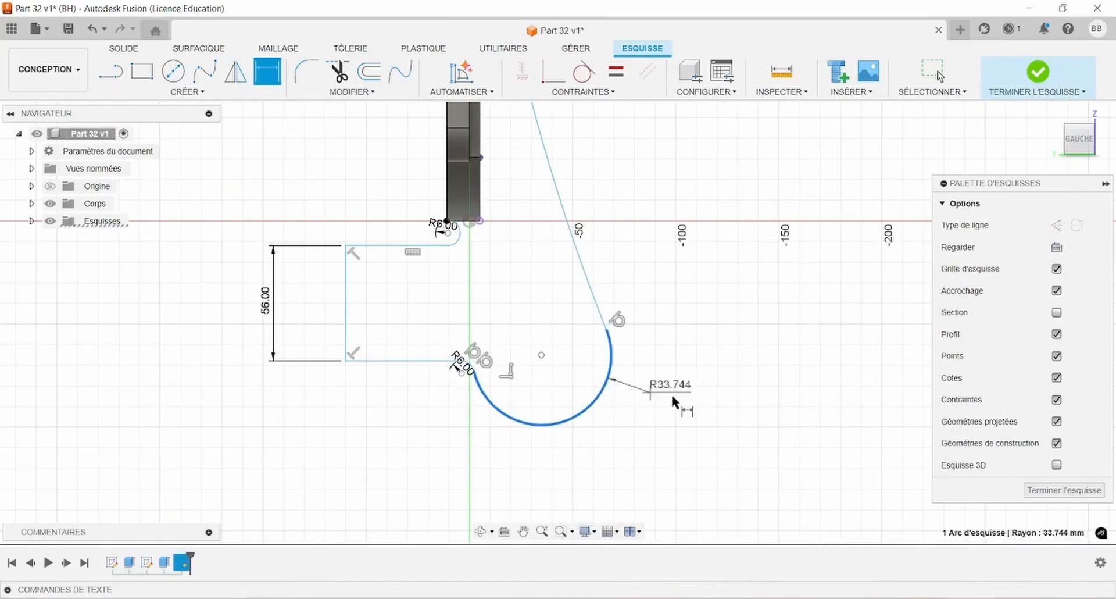
pyautogui.click(689, 396)
pyautogui.write('30')
pyautogui.press('Return')
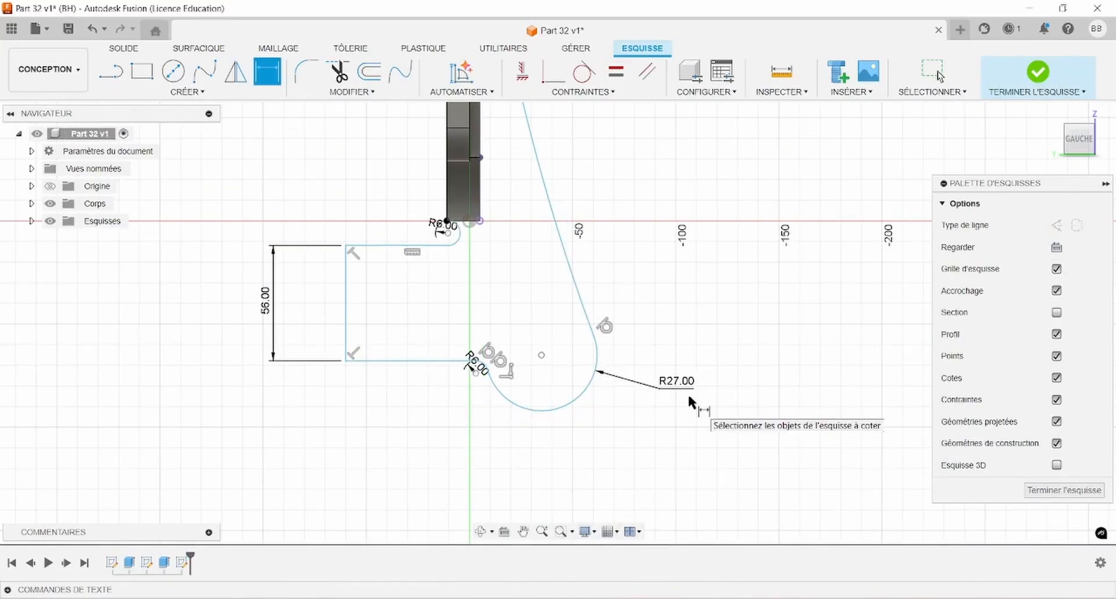
# Check the drawing and set the radius of the long arc running to the raised pad to 145 mm.
pyautogui.scroll(-2, 689, 396)
pyautogui.click(573, 598)
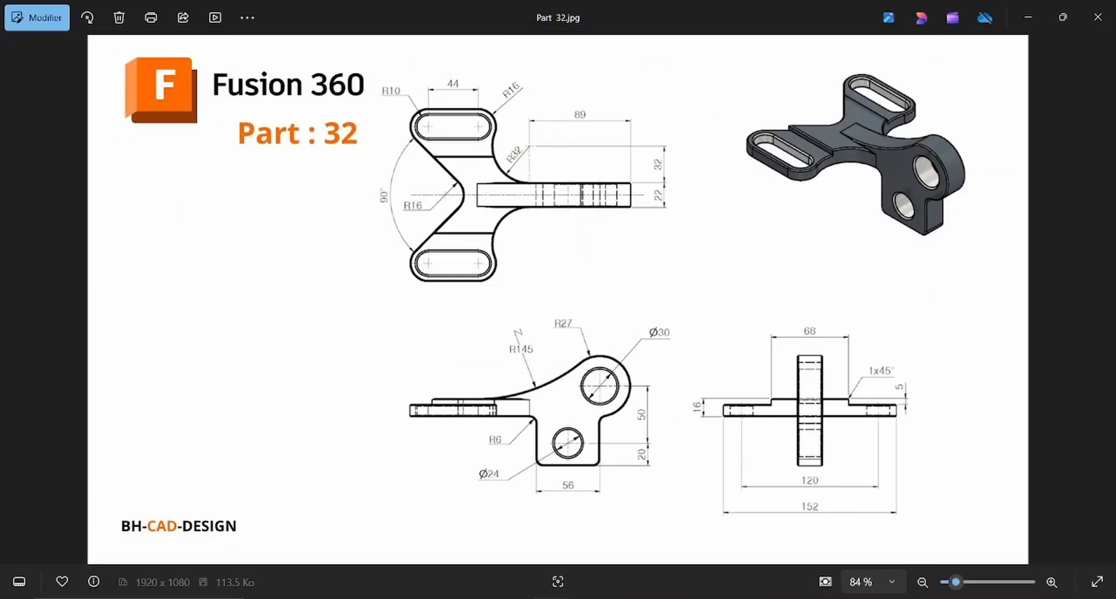
pyautogui.click(572, 598)
pyautogui.click(585, 236)
pyautogui.click(607, 227)
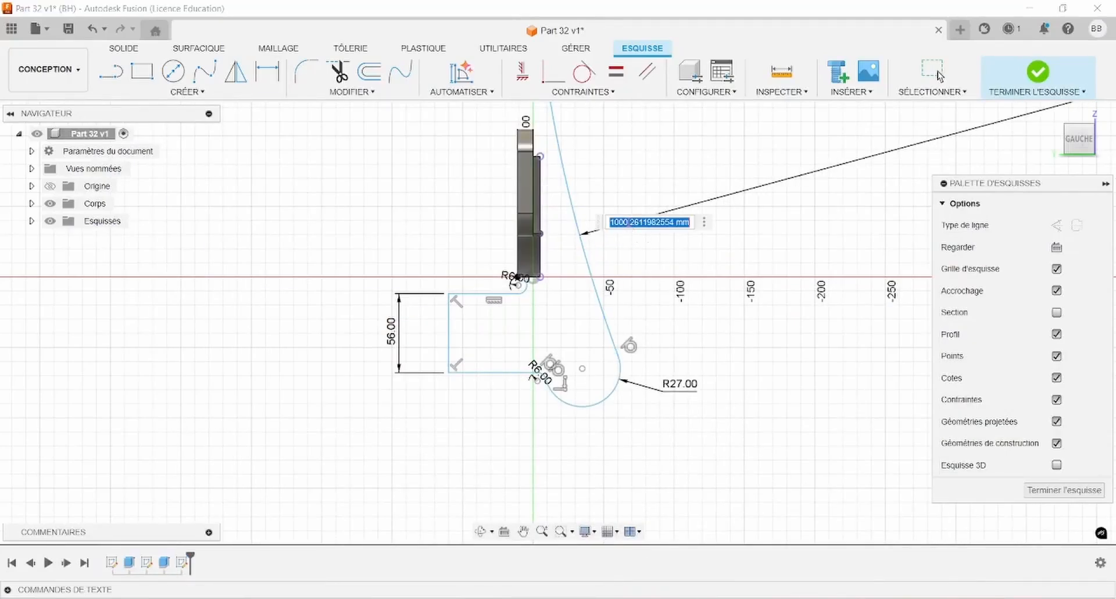
pyautogui.write('145')
pyautogui.press('Return')
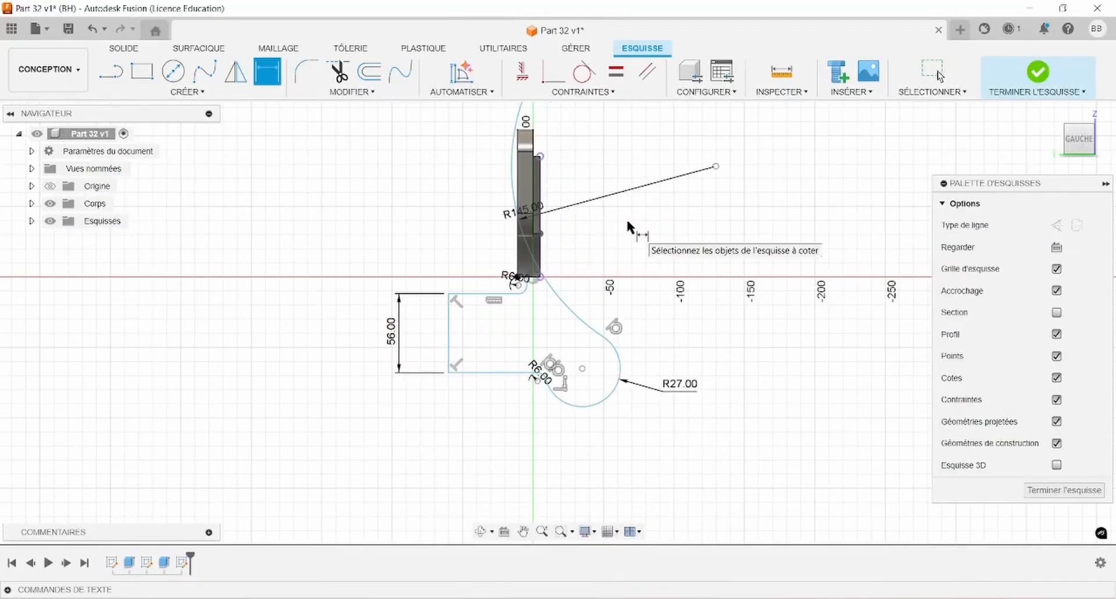
# Move the long arc's upper endpoint down along the raised pad's outer edge to about 18 mm above the horizontal axis.
pyautogui.scroll(-1, 600, 211)
pyautogui.scroll(-1, 597, 213)
pyautogui.press('Escape')
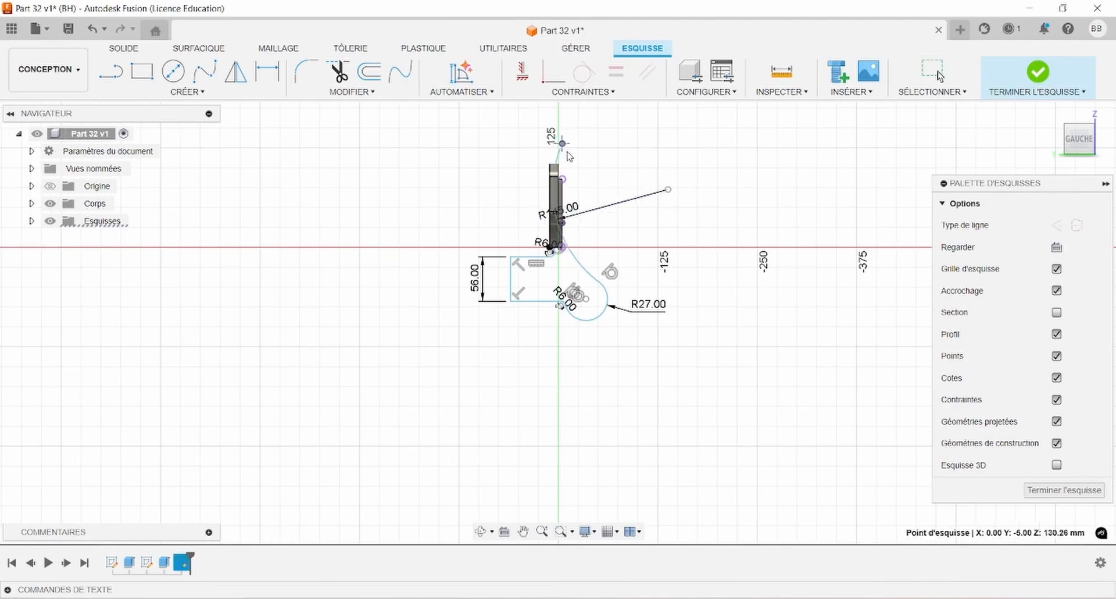
pyautogui.press('Escape')
pyautogui.scroll(2, 593, 244)
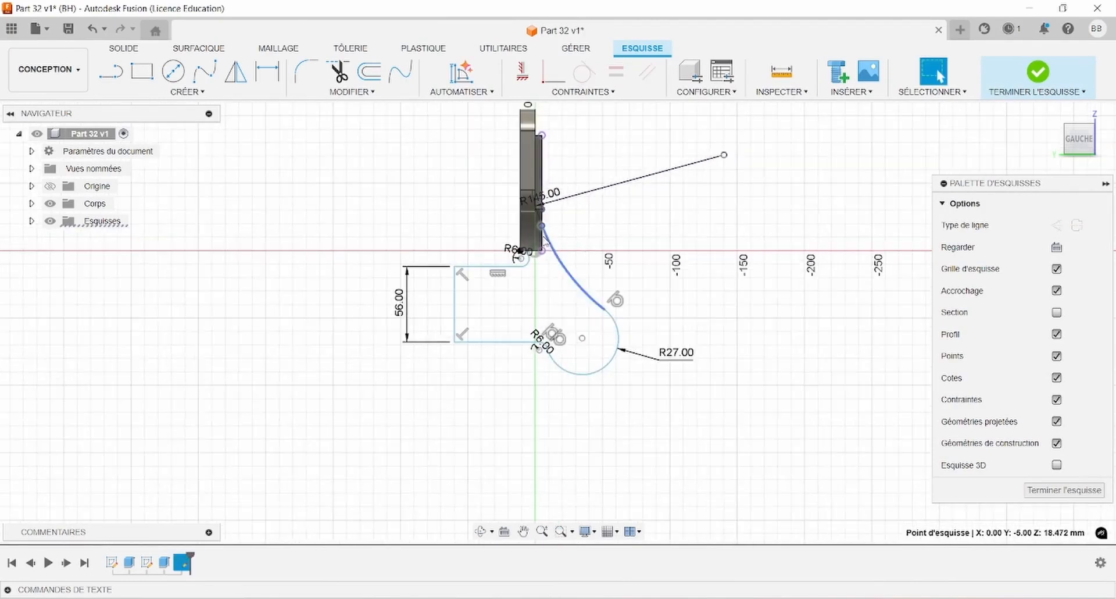
pyautogui.scroll(1, 599, 363)
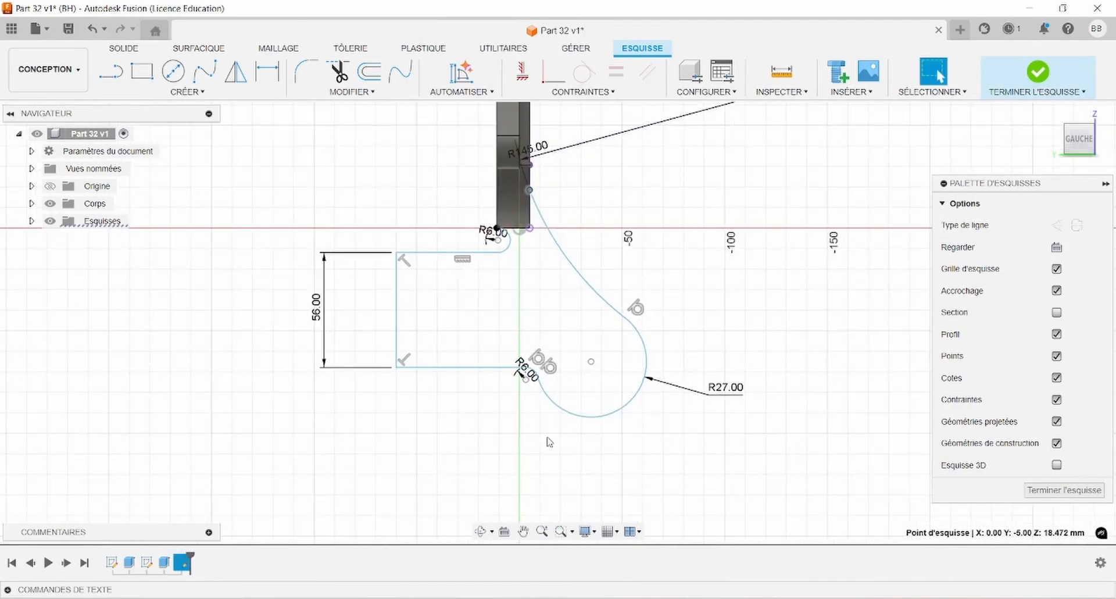
# Make the upper R6 arc tangent to both the upper horizontal line and the plate's adjoining vertical edge.
pyautogui.click(482, 259)
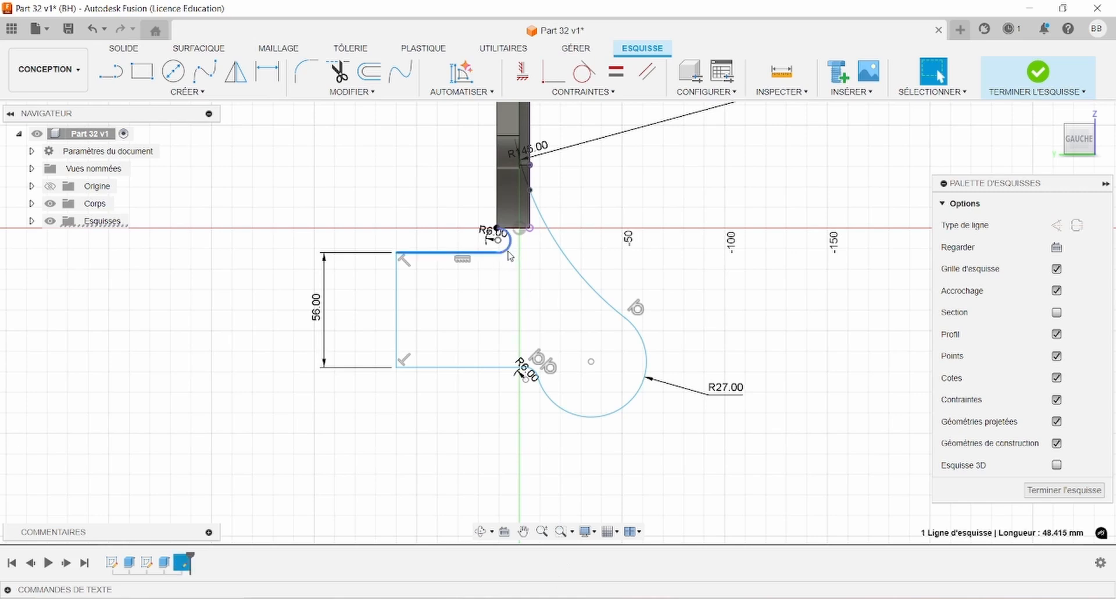
pyautogui.keyDown('shift'); pyautogui.click(509, 249); pyautogui.keyUp('shift')
pyautogui.click(585, 71)
pyautogui.scroll(2, 552, 289)
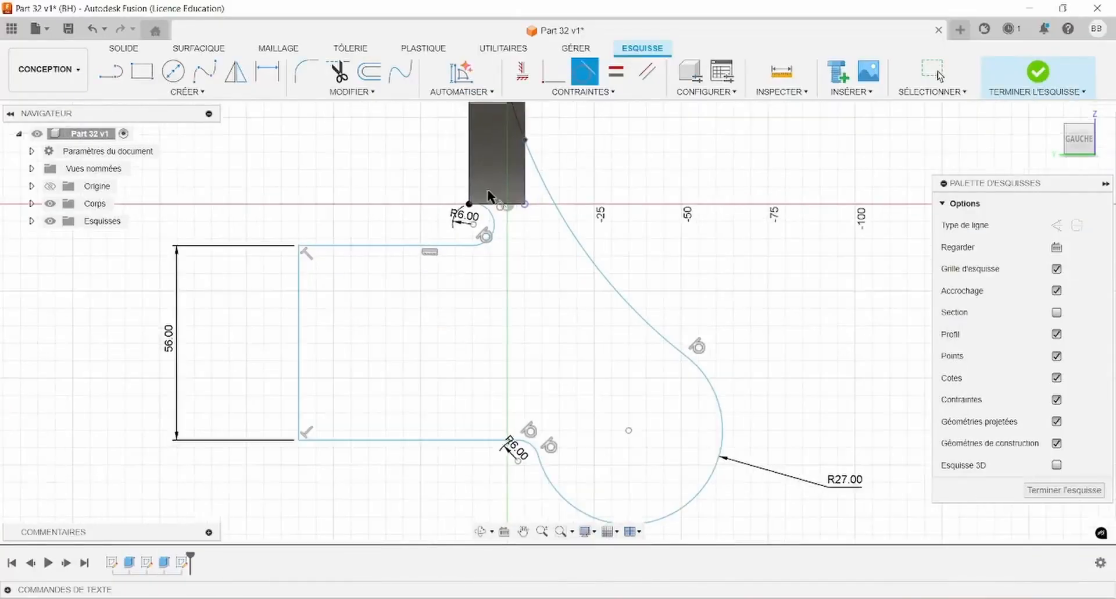
pyautogui.scroll(2, 493, 214)
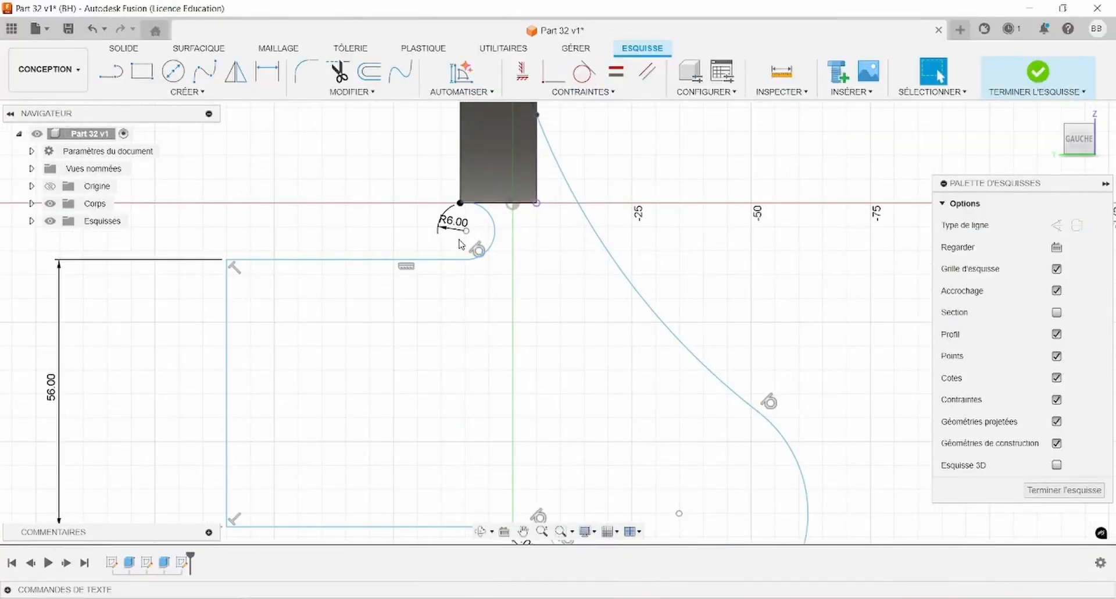
pyautogui.moveTo(465, 261); pyautogui.dragTo(433, 263)
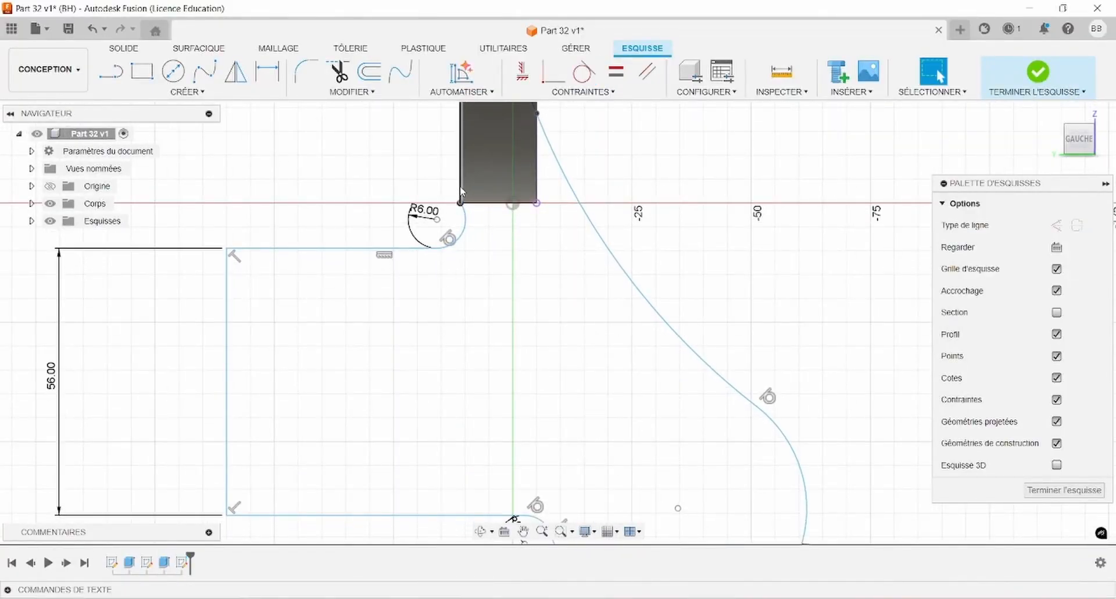
pyautogui.keyDown('ctrl'); pyautogui.click(465, 217); pyautogui.keyUp('ctrl')
pyautogui.click(584, 71)
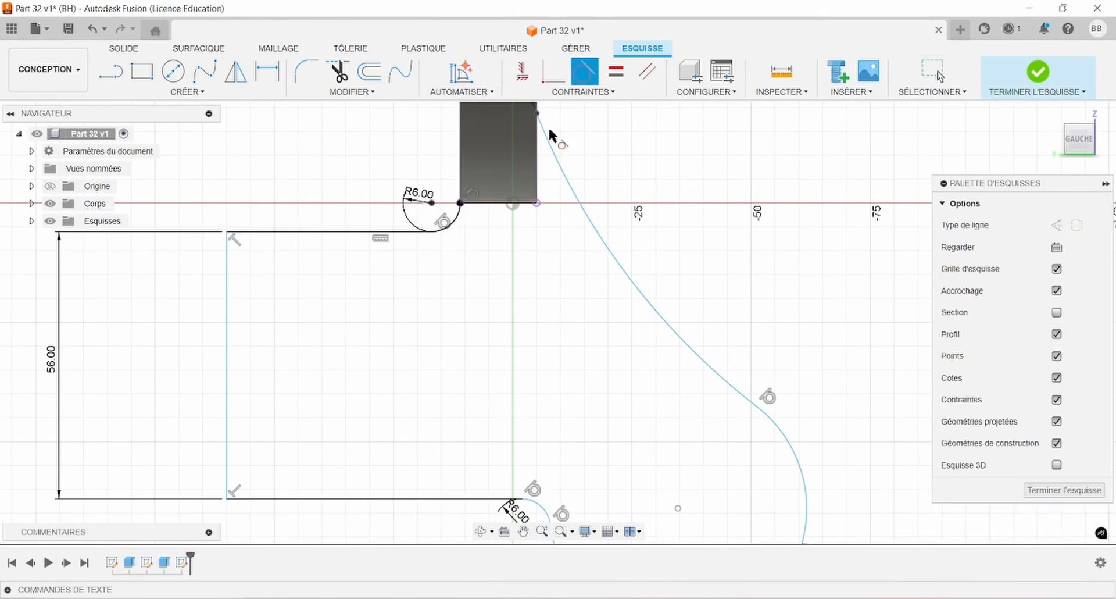
# Check the drawing and dimension the horizontal distance from the outer vertical line to the R27 arc's centre as 70 mm.
pyautogui.scroll(-2, 515, 218)
pyautogui.scroll(-2, 523, 277)
pyautogui.scroll(2, 536, 487)
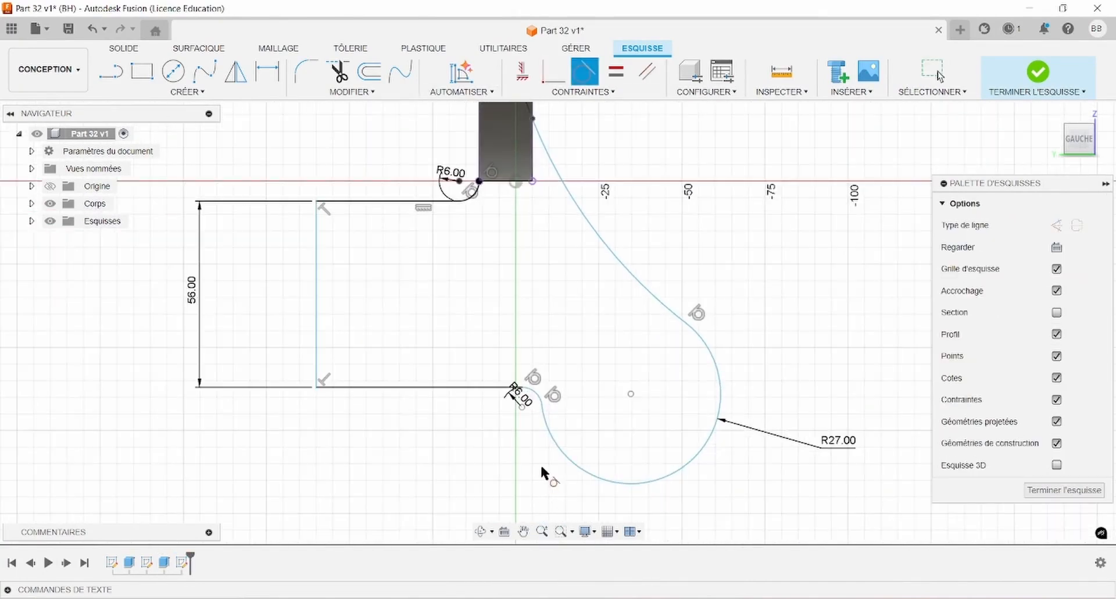
pyautogui.scroll(1, 544, 453)
pyautogui.click(542, 598)
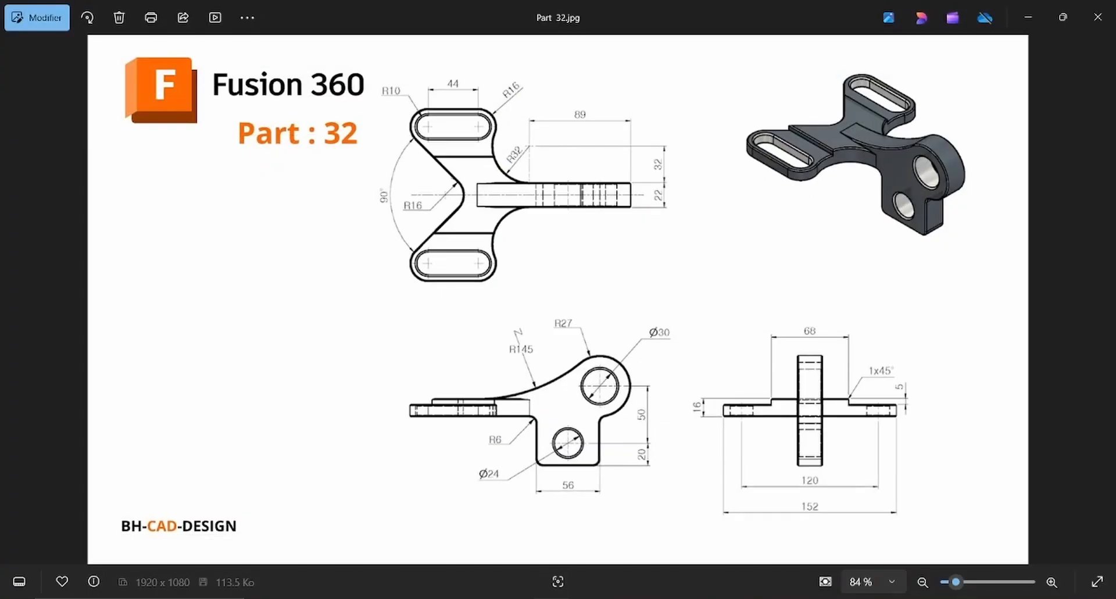
pyautogui.click(542, 598)
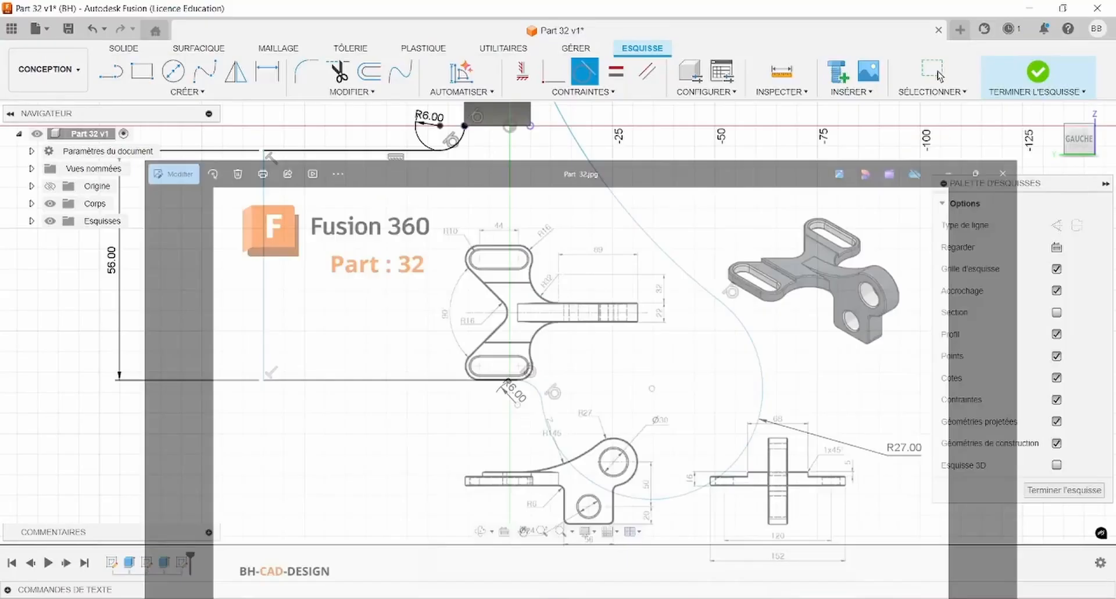
pyautogui.scroll(-2, 407, 187)
pyautogui.press('d')
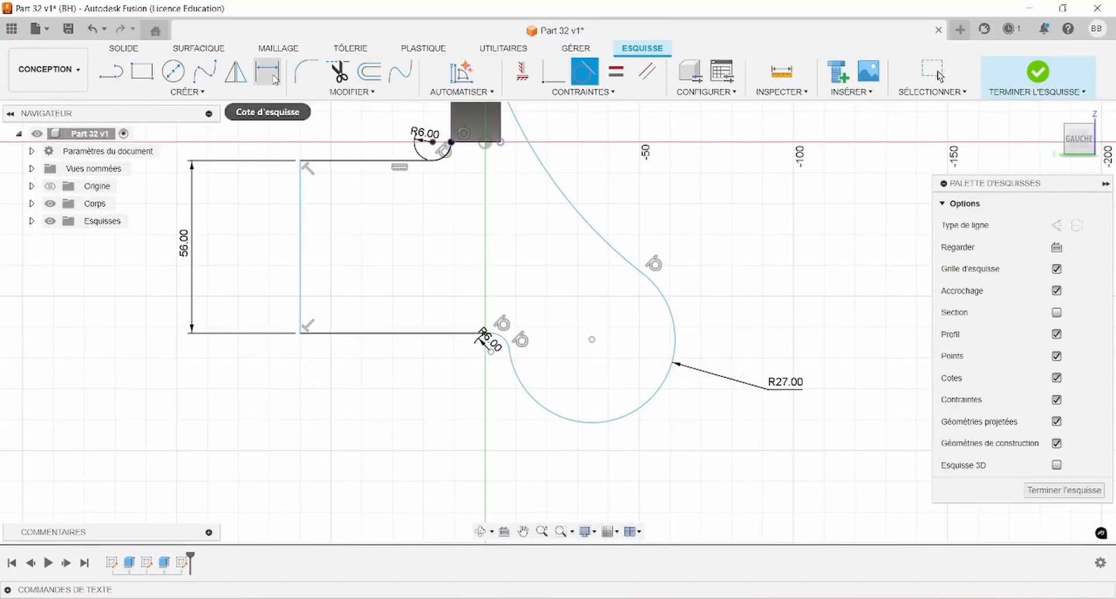
pyautogui.click(592, 339)
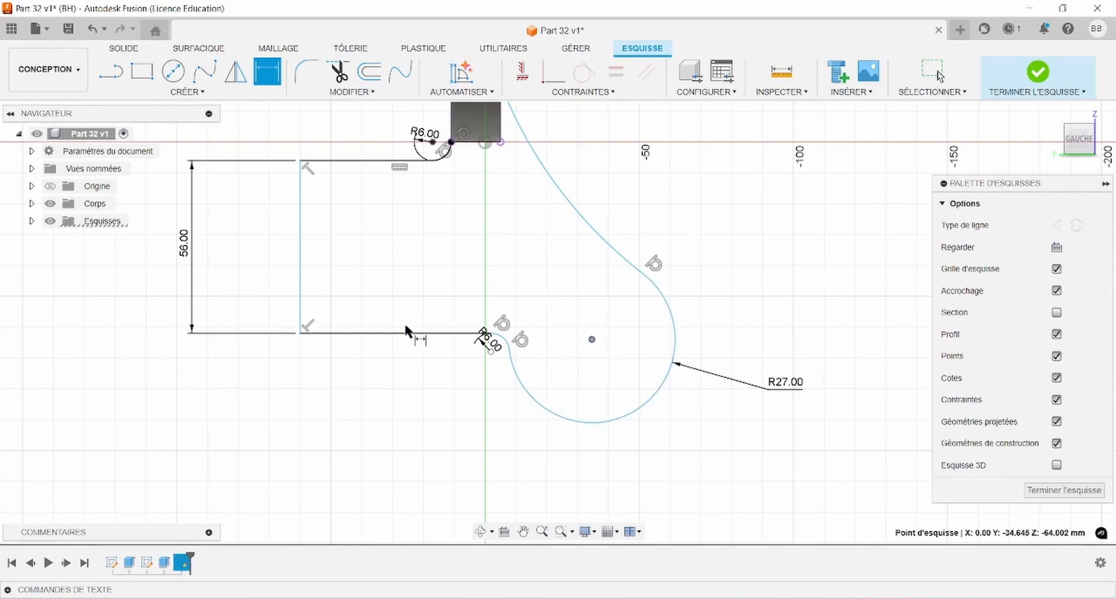
pyautogui.click(301, 317)
pyautogui.click(426, 486)
pyautogui.write('70')
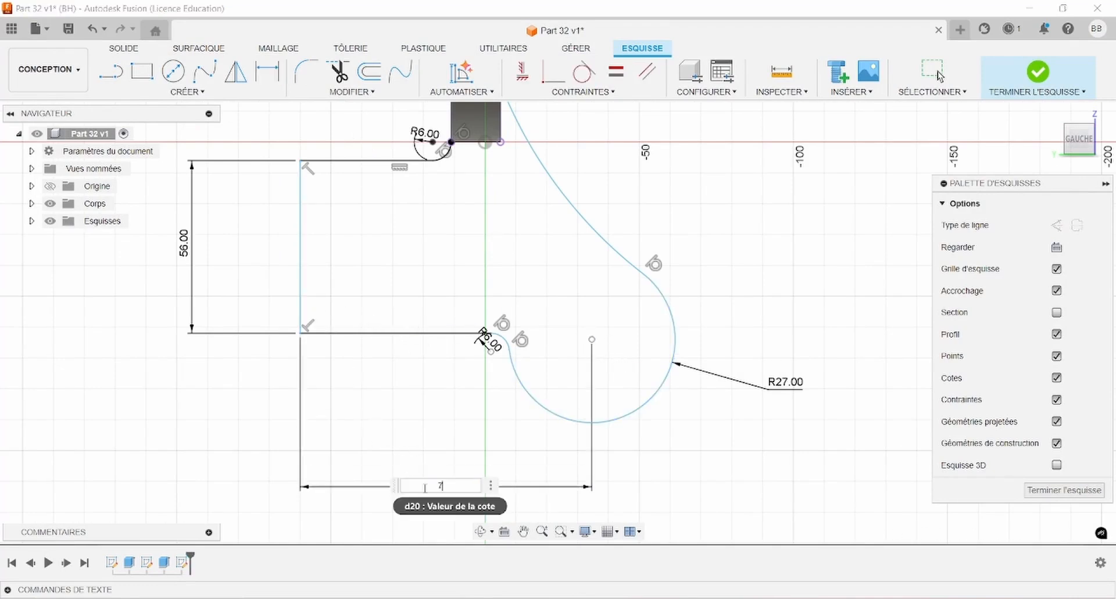
pyautogui.press('Return')
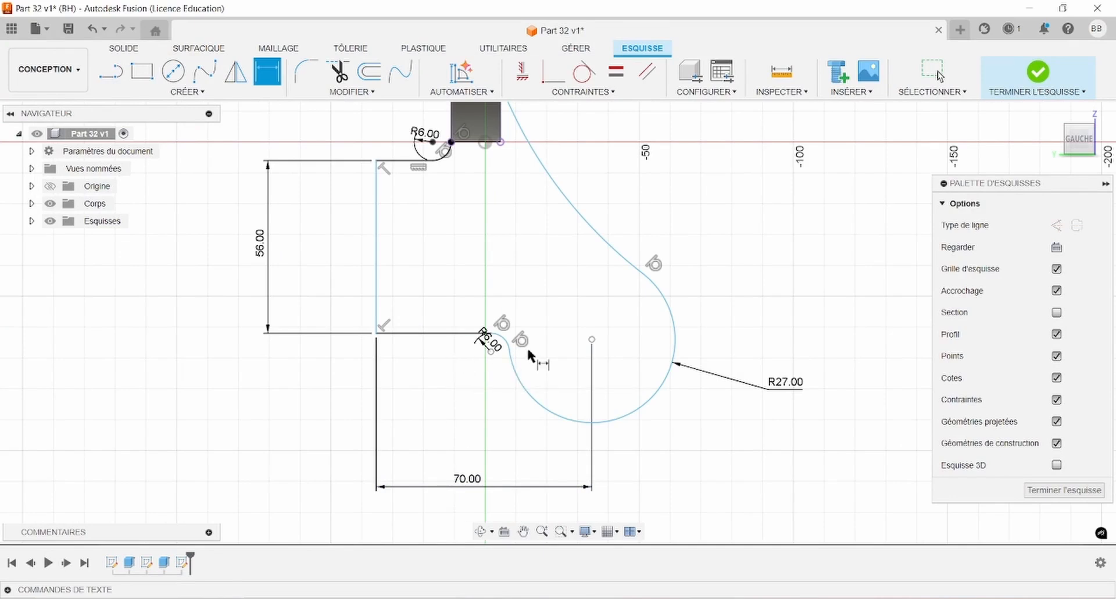
# Align the R27 arc's centre horizontally with the point where the lower line meets the lower R6 arc, using a Horizontal/Vertical constraint.
pyautogui.press('Escape')
pyautogui.click(592, 339)
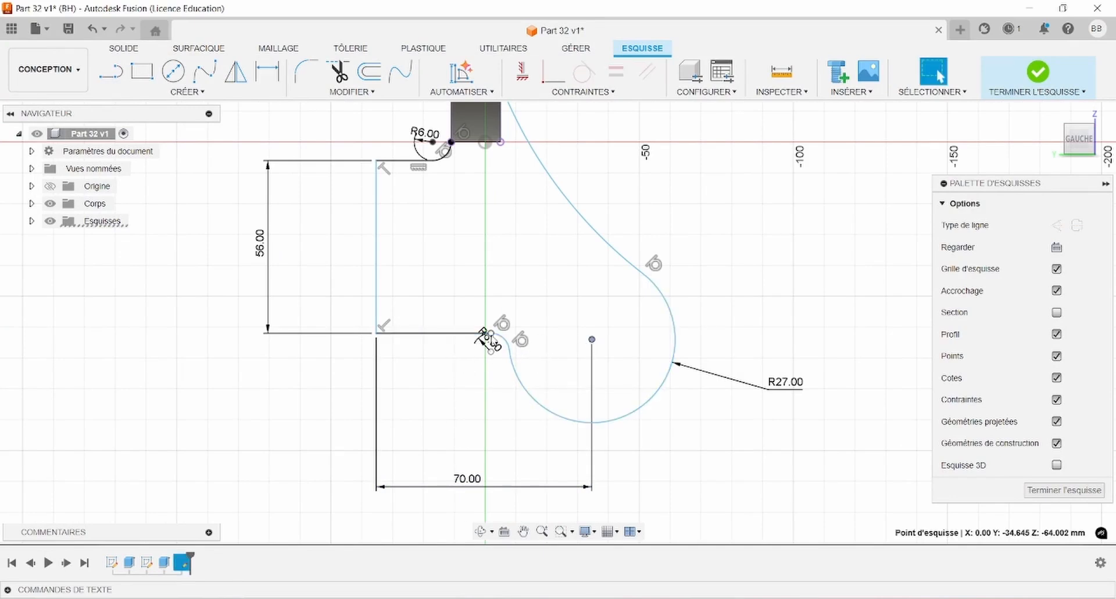
pyautogui.keyDown('shift'); pyautogui.click(491, 334); pyautogui.keyUp('shift')
pyautogui.click(522, 71)
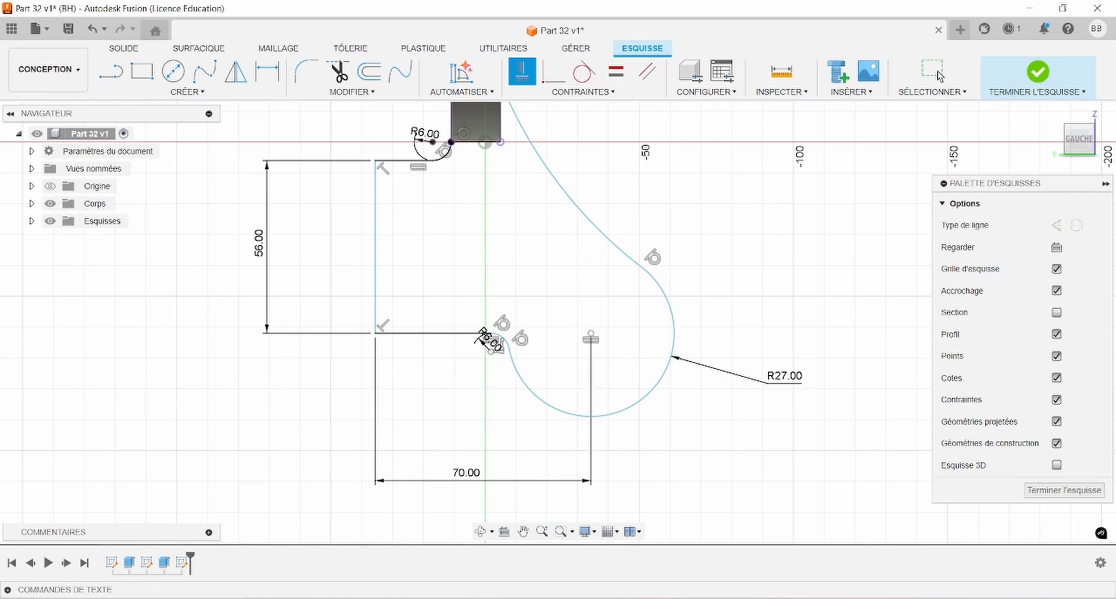
# Check the drawing's hole layout and sketch a centre-diameter circle inside the rectangular lug, between the two horizontal lines.
pyautogui.hotkey('alt', 'Tab')
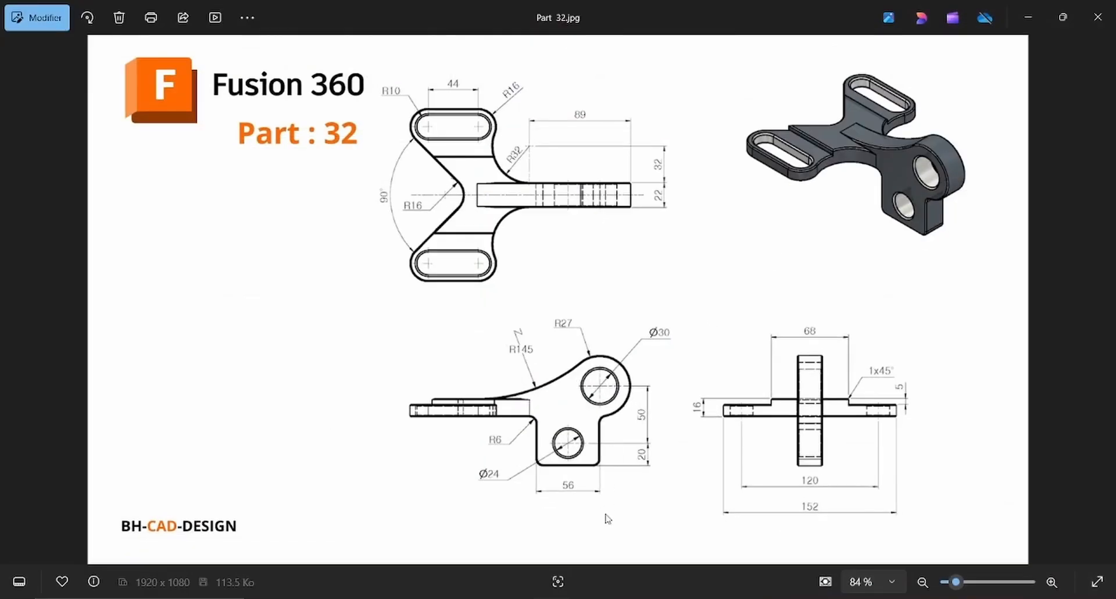
pyautogui.hotkey('alt', 'Tab')
pyautogui.press('c')
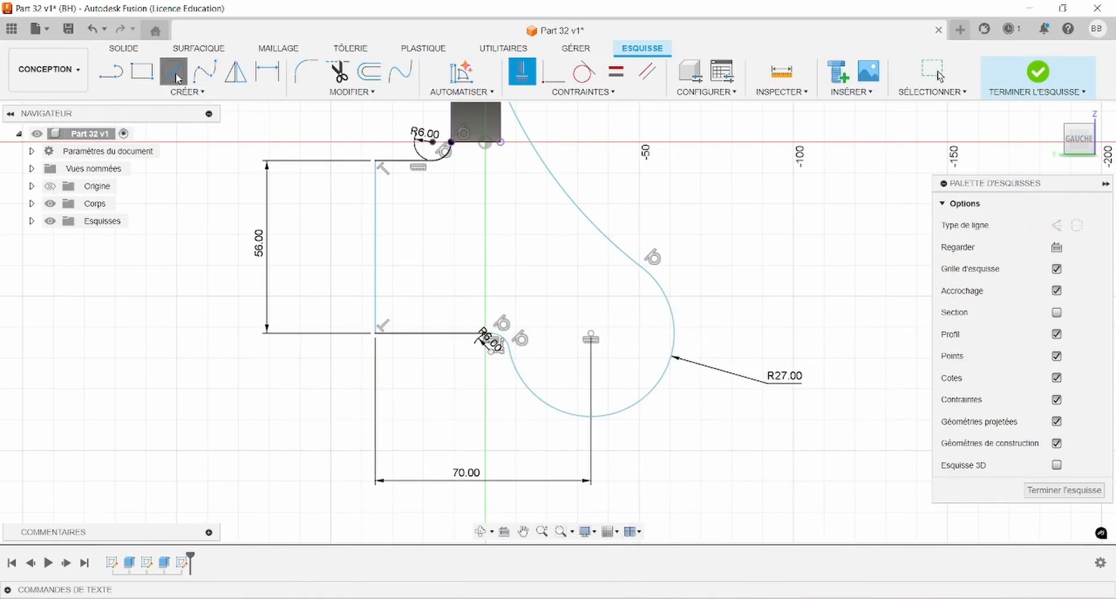
pyautogui.click(435, 246)
pyautogui.click(473, 245)
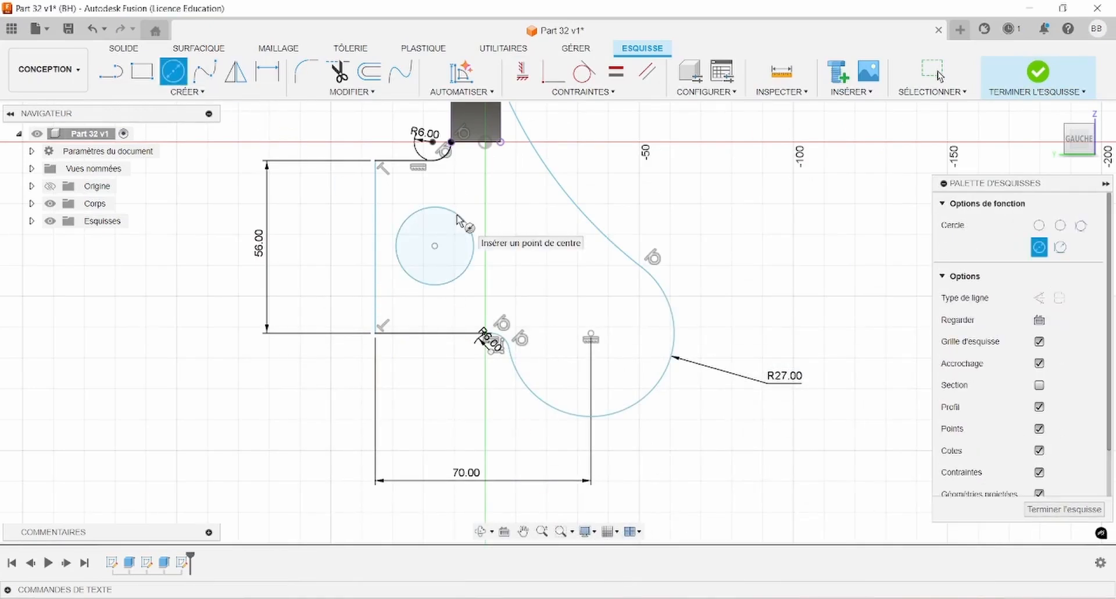
# Sketch a circle about 33 mm in diameter, concentric with the R27 arc.
pyautogui.click(592, 333)
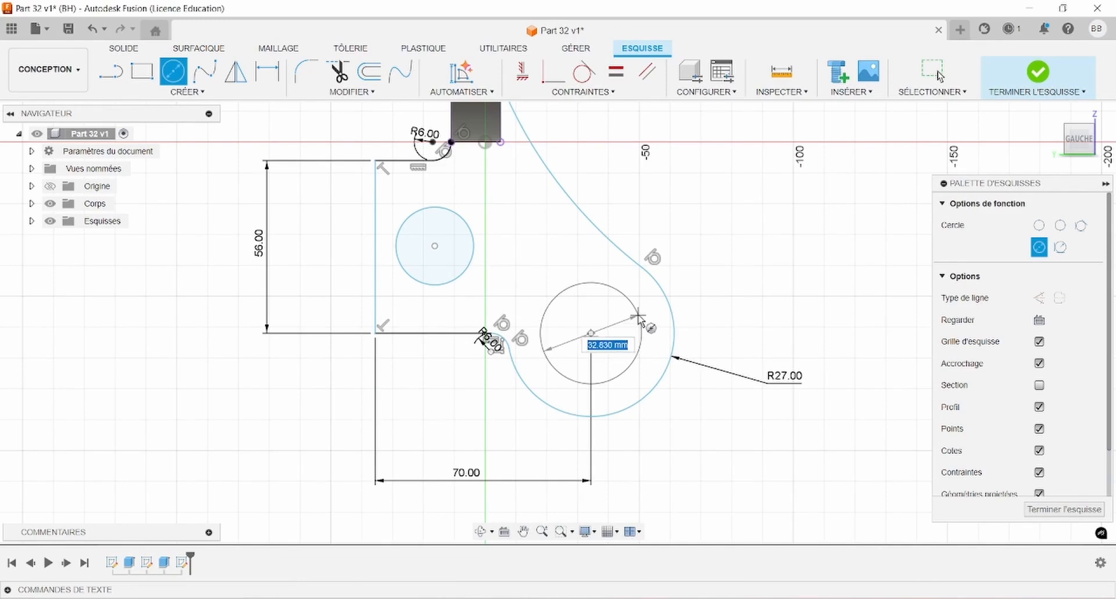
pyautogui.click(641, 331)
# Dimension the lug circle's diameter as 24 mm and the diameter of the circle inside the R27 arc as 30 mm.
pyautogui.click(259, 71)
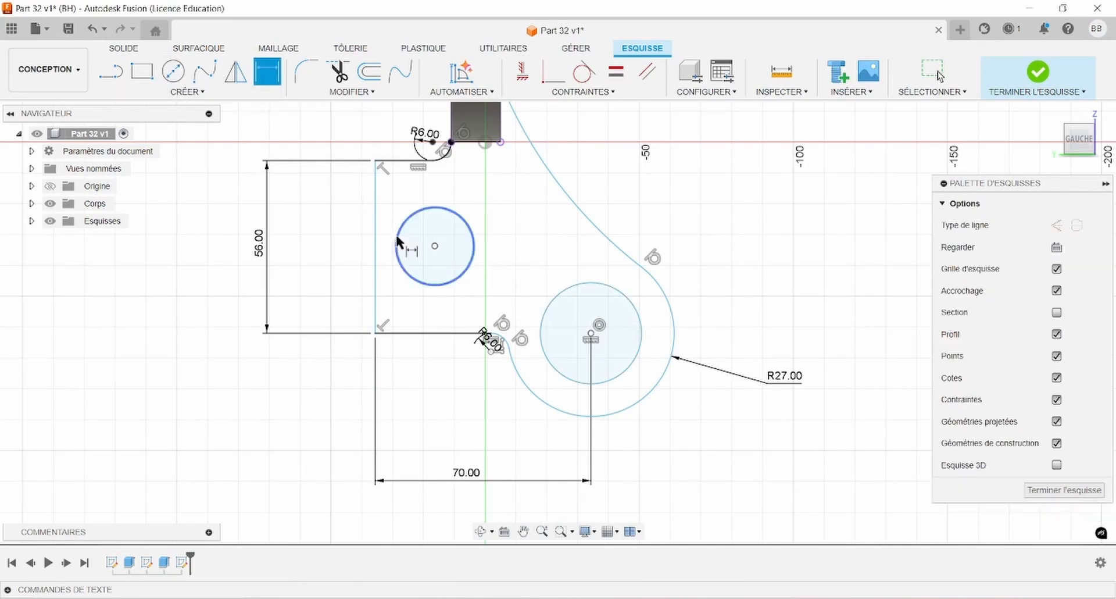
pyautogui.click(423, 284)
pyautogui.click(294, 389)
pyautogui.write('24')
pyautogui.press('Return')
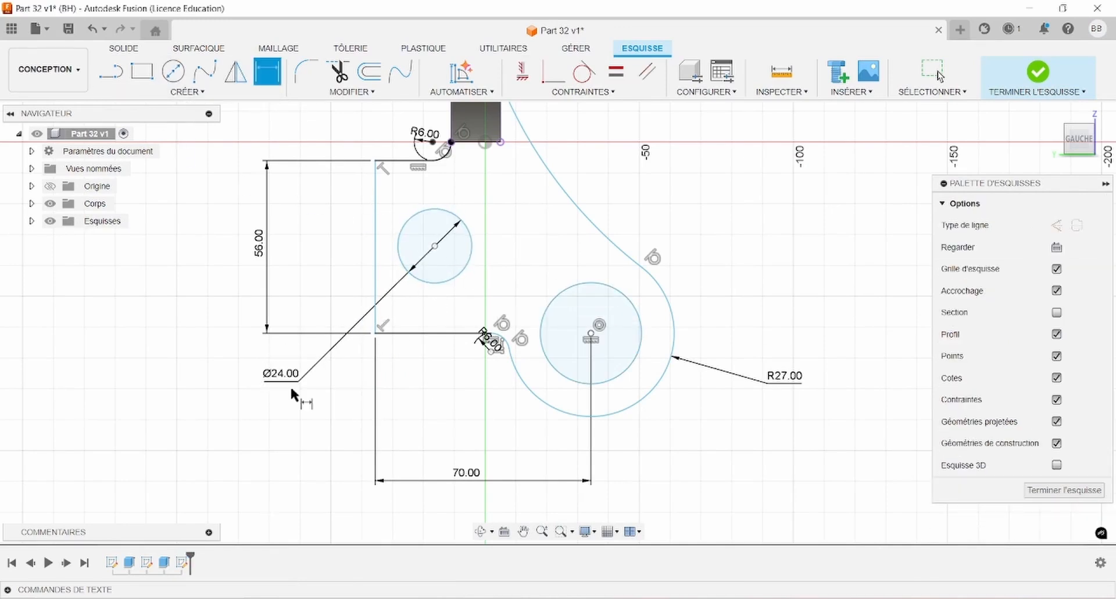
pyautogui.click(611, 366)
pyautogui.click(686, 428)
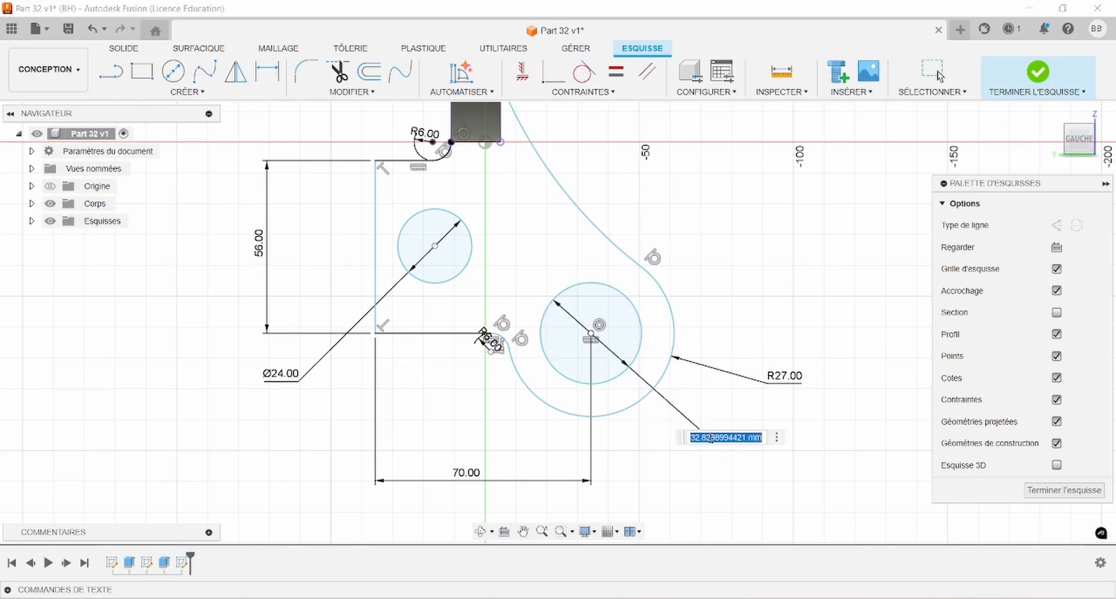
pyautogui.write('30')
pyautogui.press('Return')
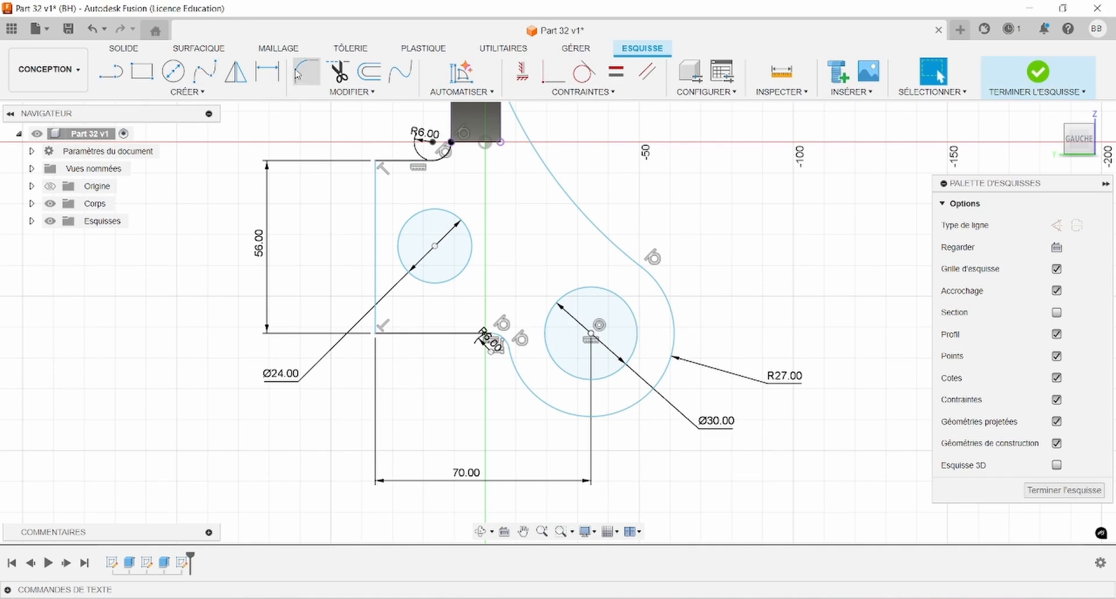
# Draw a horizontal construction line about 53 mm long from the midpoint of the lug's outer vertical edge across the lug.
pyautogui.click(110, 71)
pyautogui.click(1055, 227)
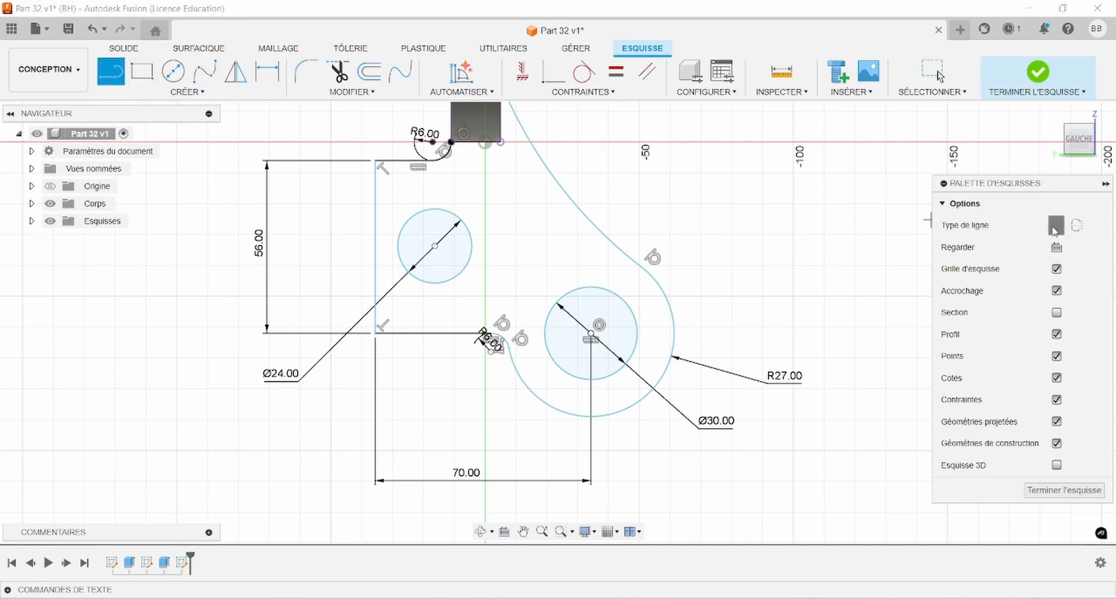
pyautogui.moveTo(378, 254); pyautogui.dragTo(537, 254)
pyautogui.click(540, 247)
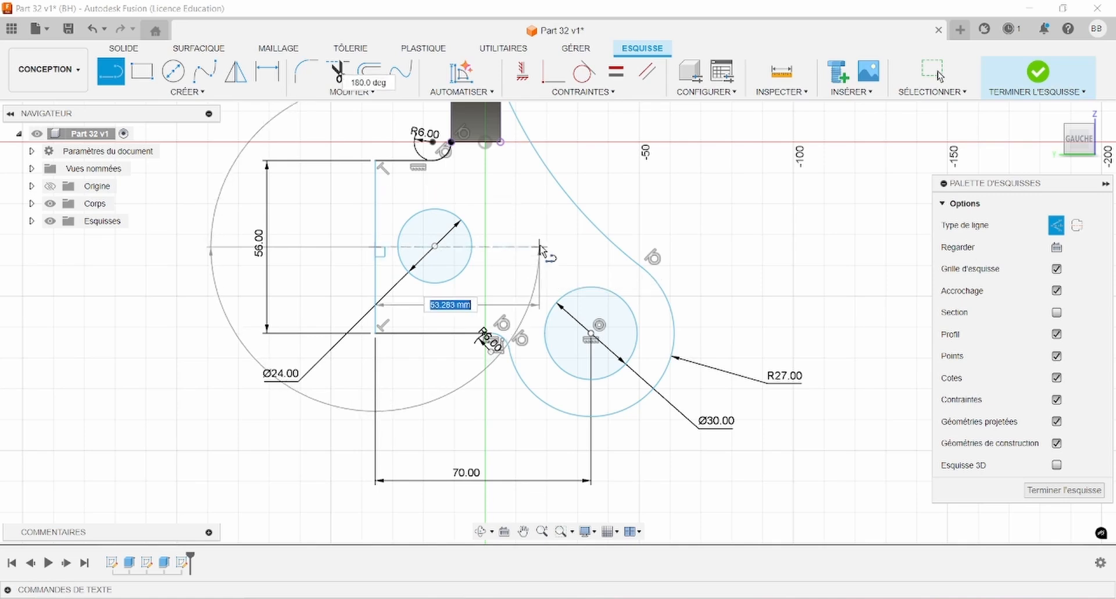
pyautogui.press('Escape')
# Make the 24 mm circle's centre coincident with the horizontal construction line.
pyautogui.click(436, 246)
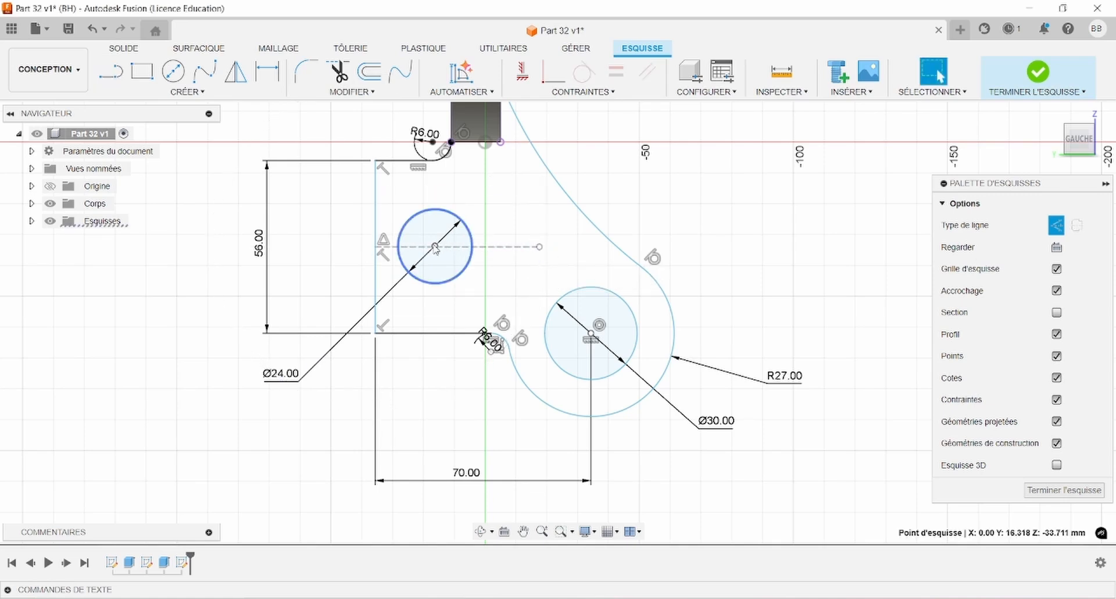
pyautogui.keyDown('shift'); pyautogui.click(497, 247); pyautogui.keyUp('shift')
pyautogui.click(555, 75)
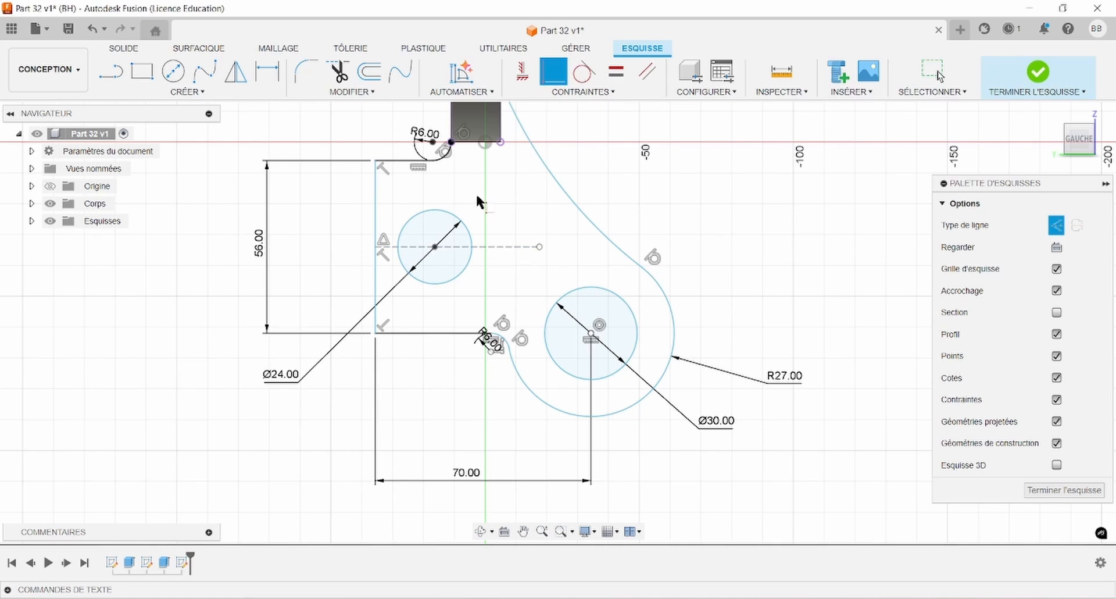
# Dimension the distance from the lug's outer vertical edge to the 24 mm circle's centre as 20 mm.
pyautogui.click(267, 71)
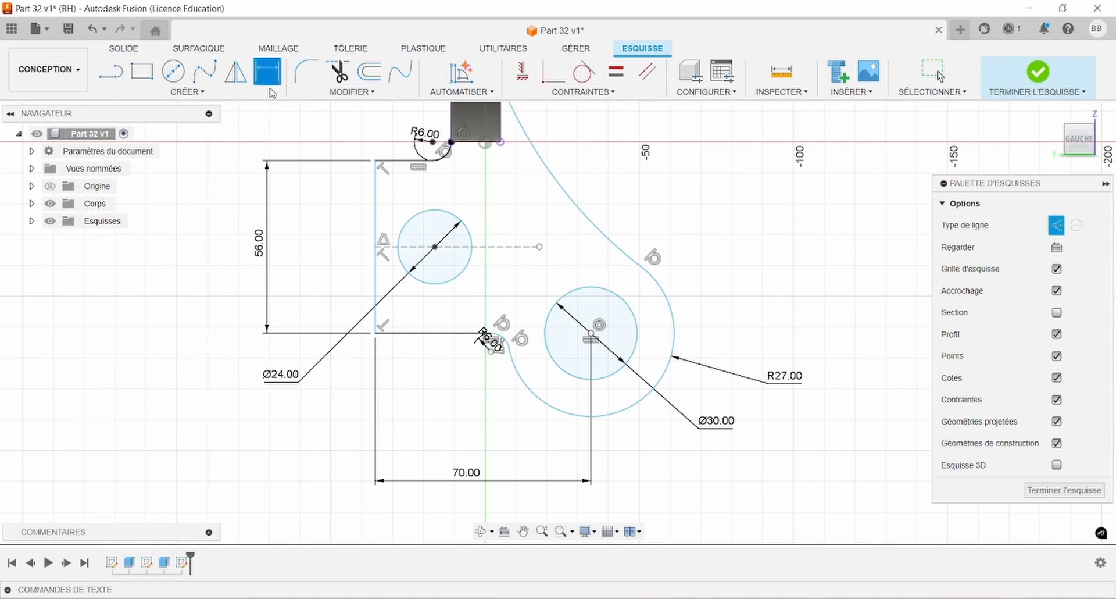
pyautogui.click(435, 247)
pyautogui.click(375, 292)
pyautogui.click(403, 386)
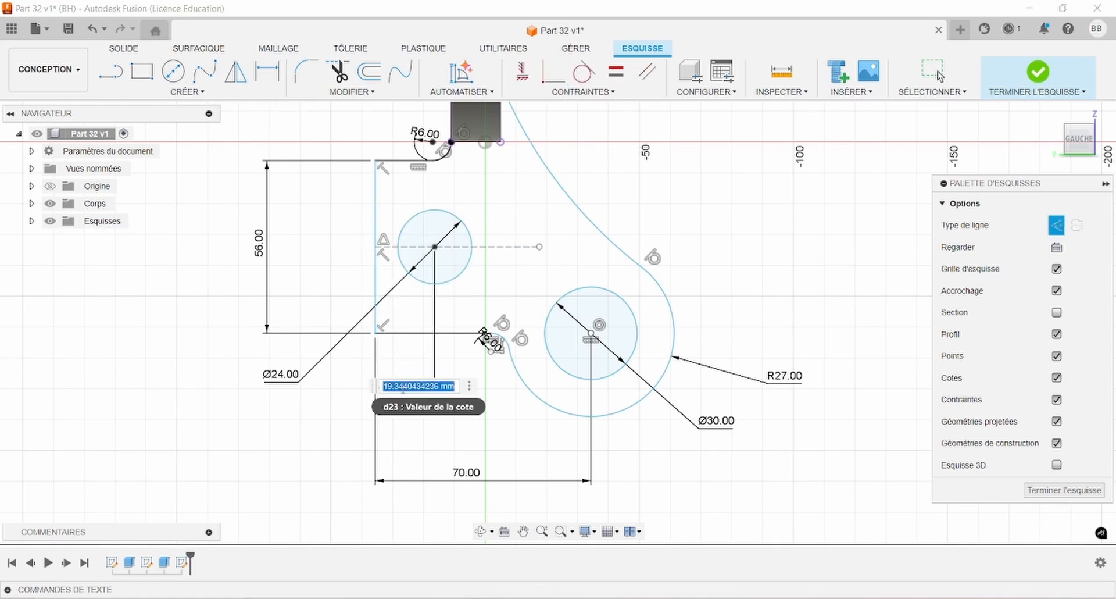
pyautogui.write('20')
pyautogui.press('Return')
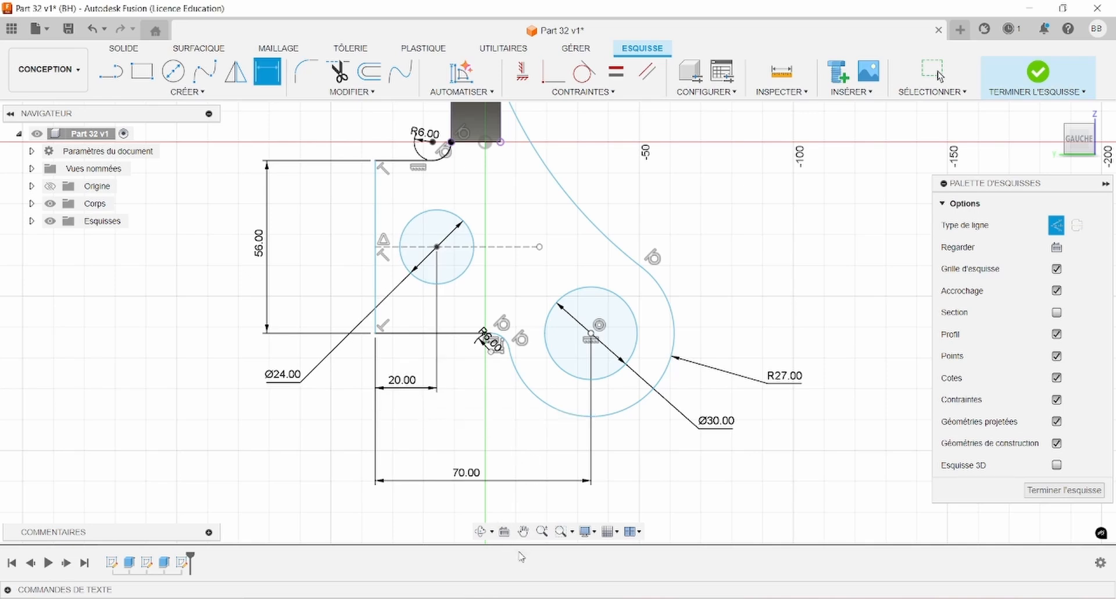
# Check the drawing, switch off the construction line type and fillet both outer corners of the lug with a 6 mm radius.
pyautogui.hotkey('alt', 'Tab')
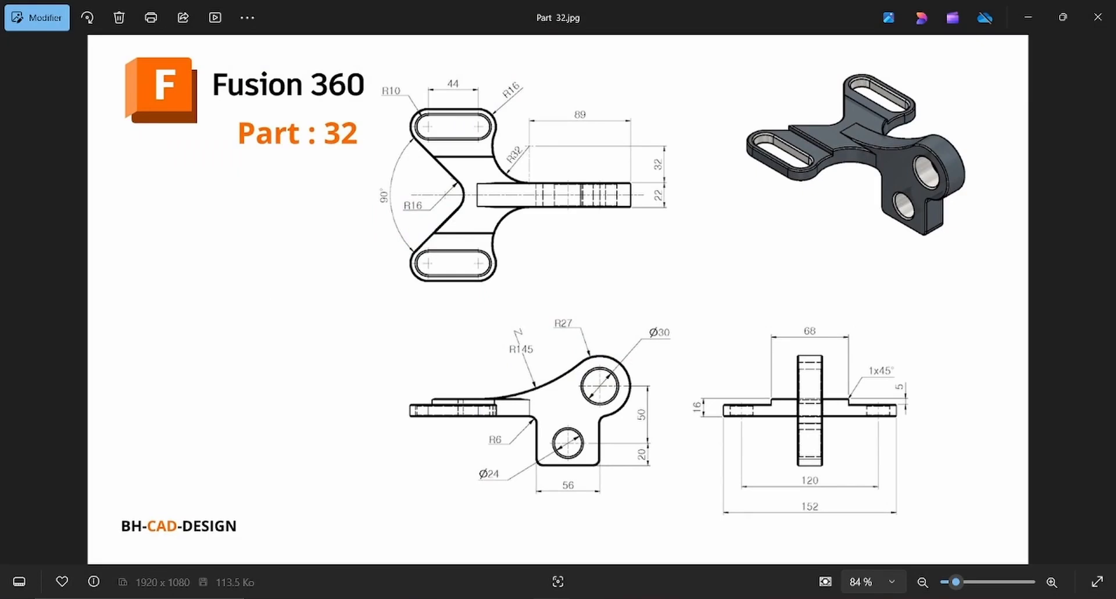
pyautogui.hotkey('alt', 'Tab')
pyautogui.click(306, 72)
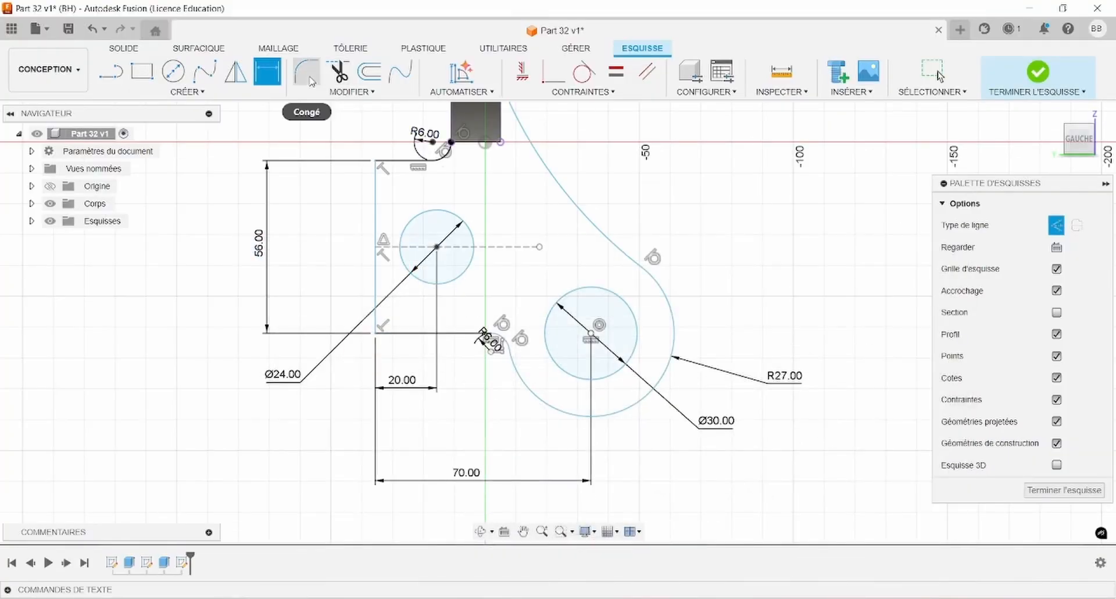
pyautogui.click(378, 189)
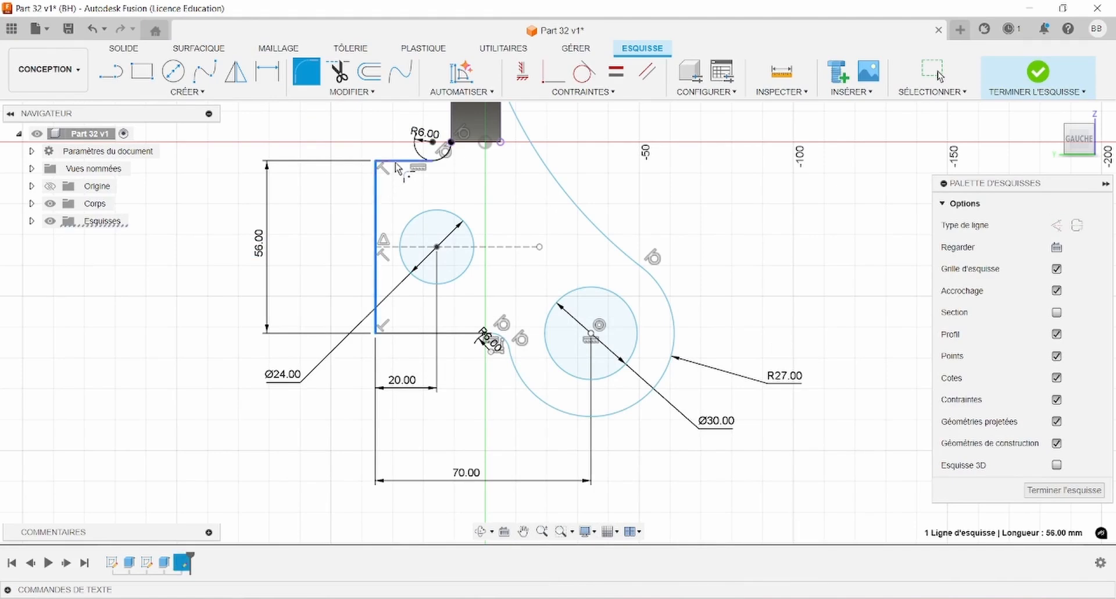
pyautogui.click(397, 166)
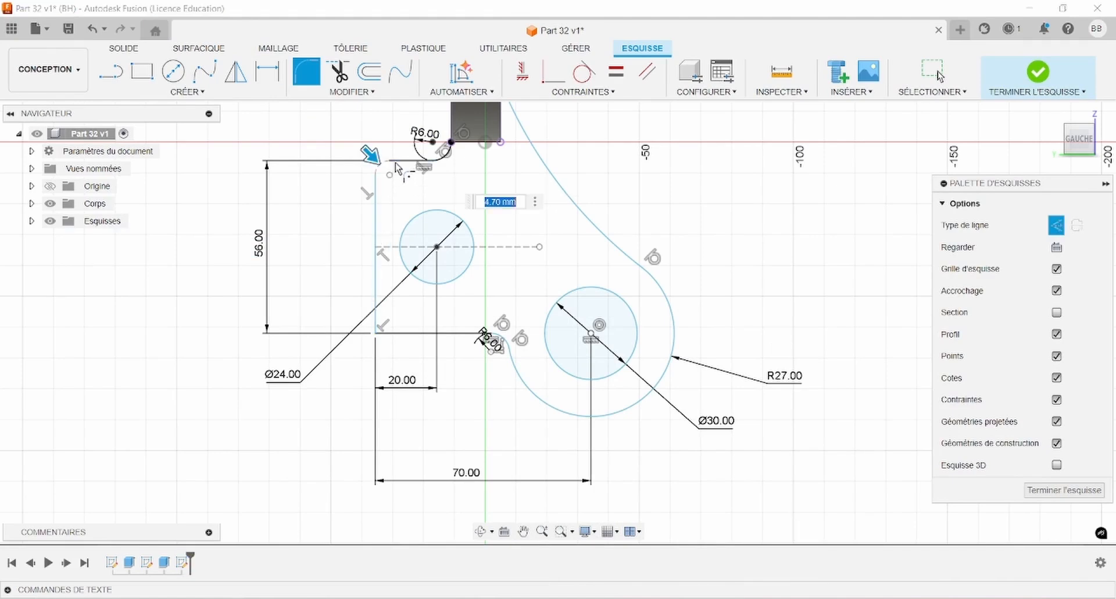
pyautogui.click(1058, 226)
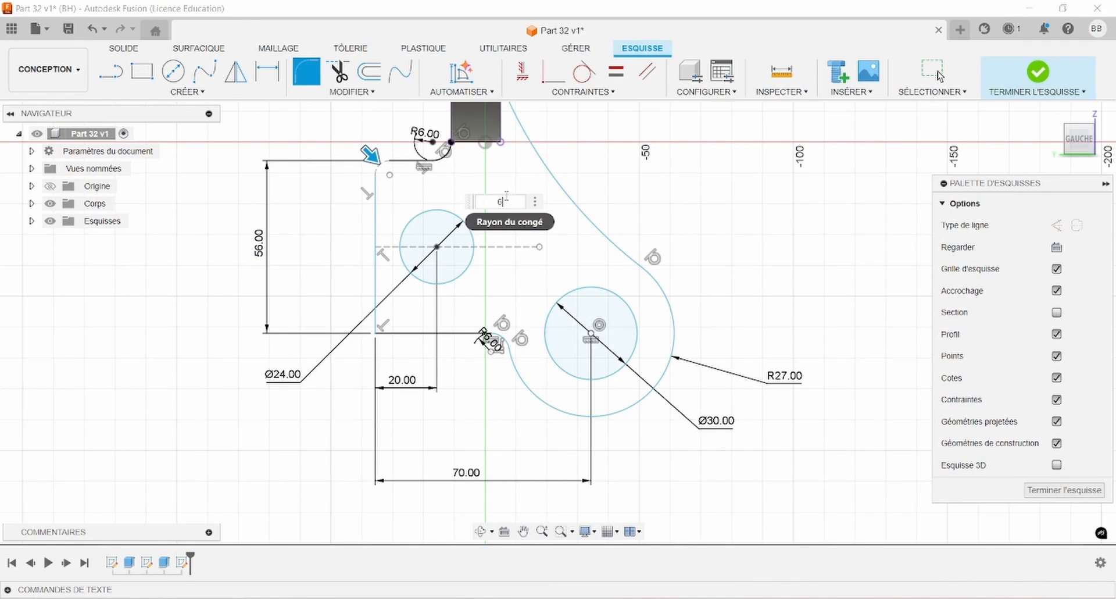
pyautogui.write('6')
pyautogui.press('Return')
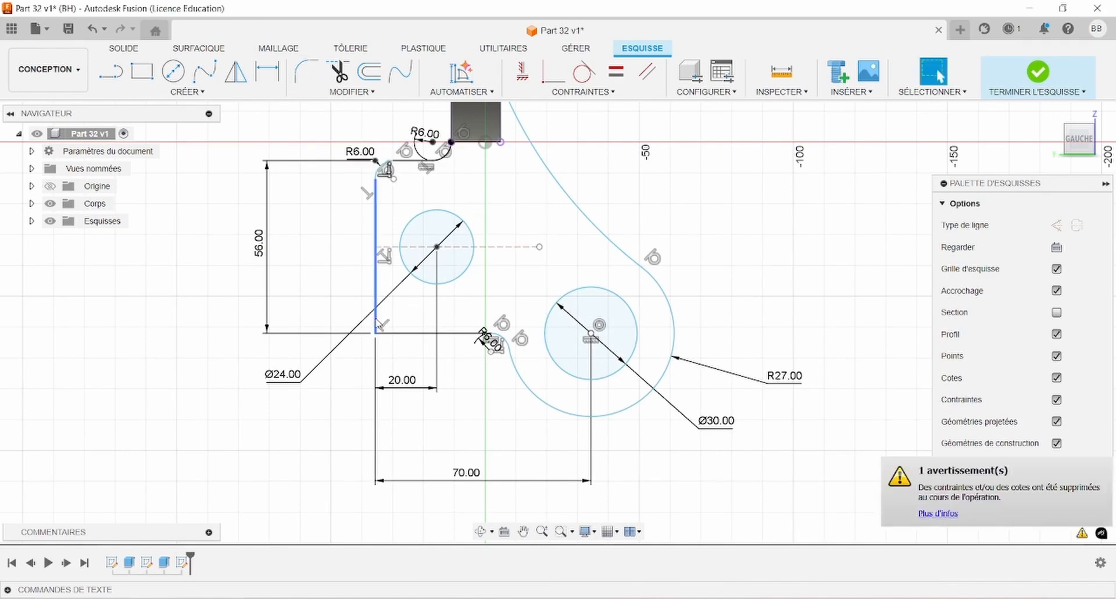
pyautogui.click(306, 72)
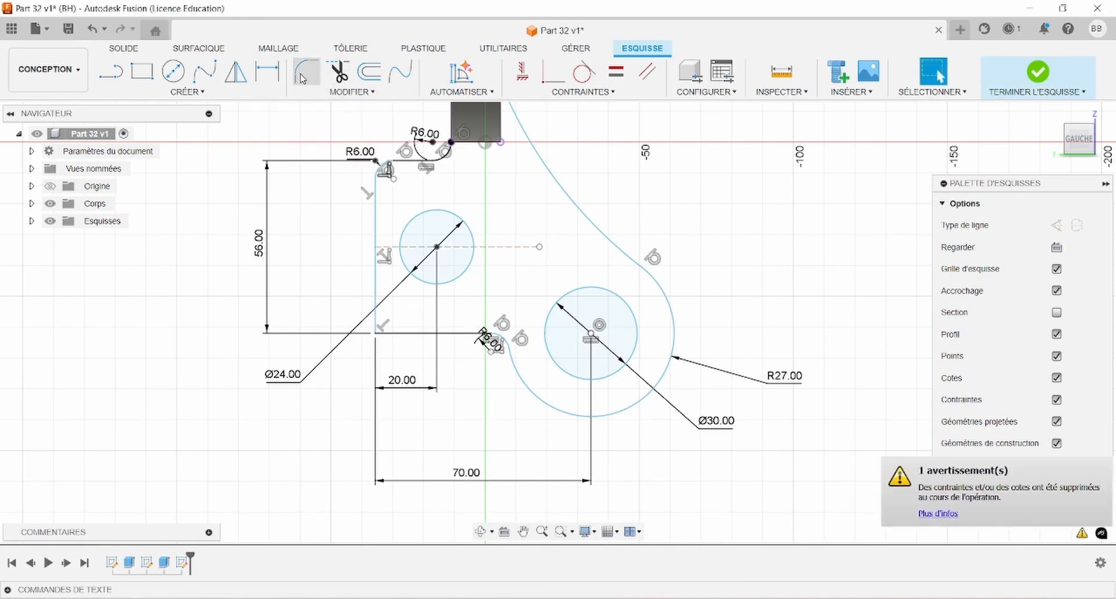
pyautogui.click(376, 334)
pyautogui.press('Return')
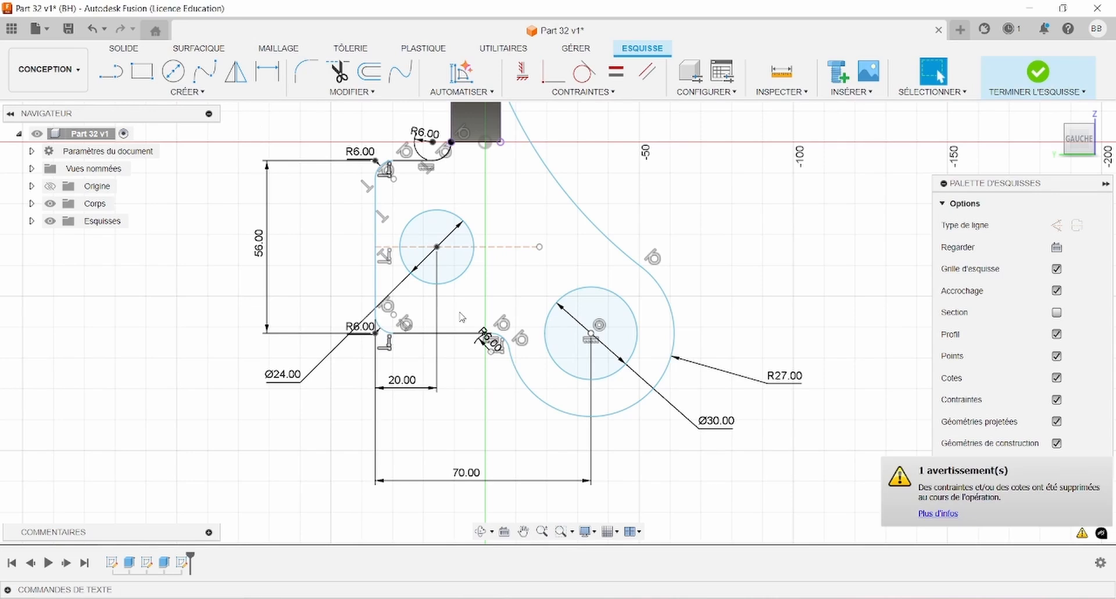
# Check the drawing and vertically align the lower R6 arc's junction with the R27 arc to the plate corner, using a Horizontal/Vertical constraint.
pyautogui.scroll(-2, 465, 323)
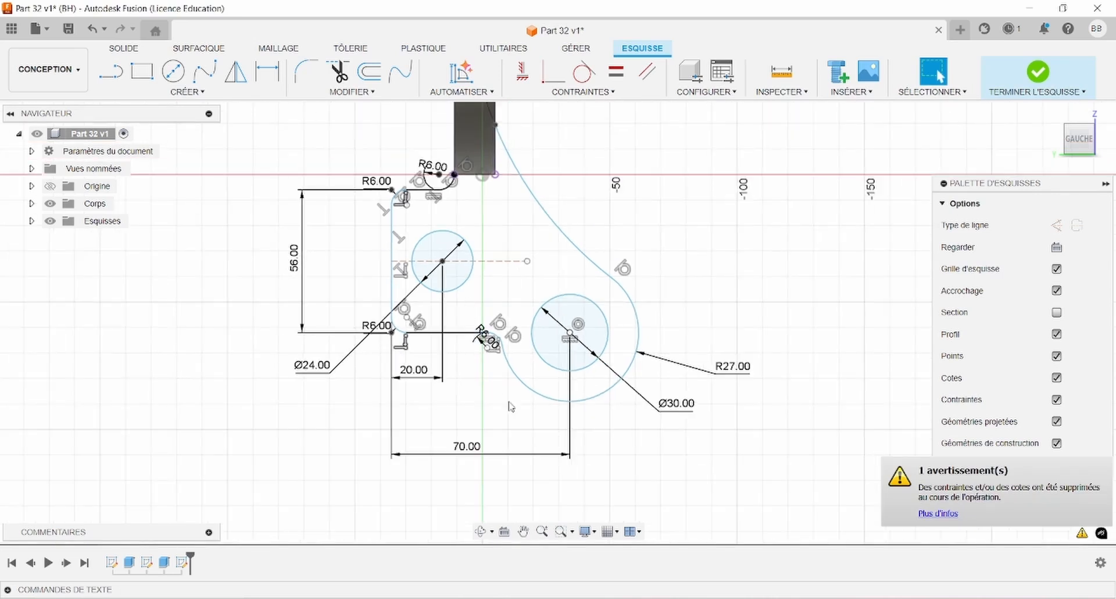
pyautogui.hotkey('alt', 'Tab')
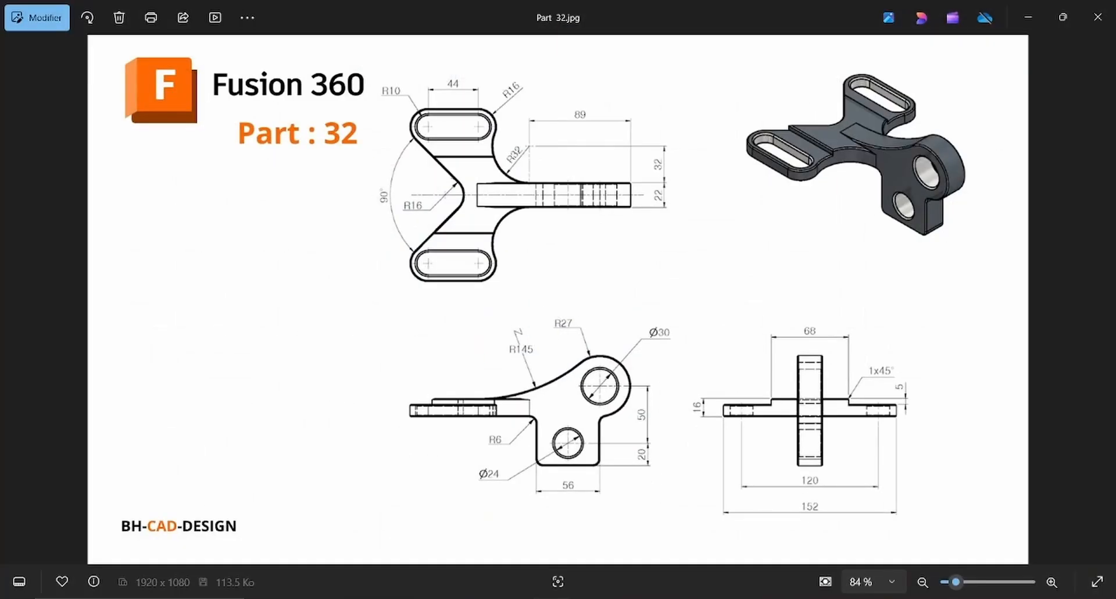
pyautogui.hotkey('alt', 'Tab')
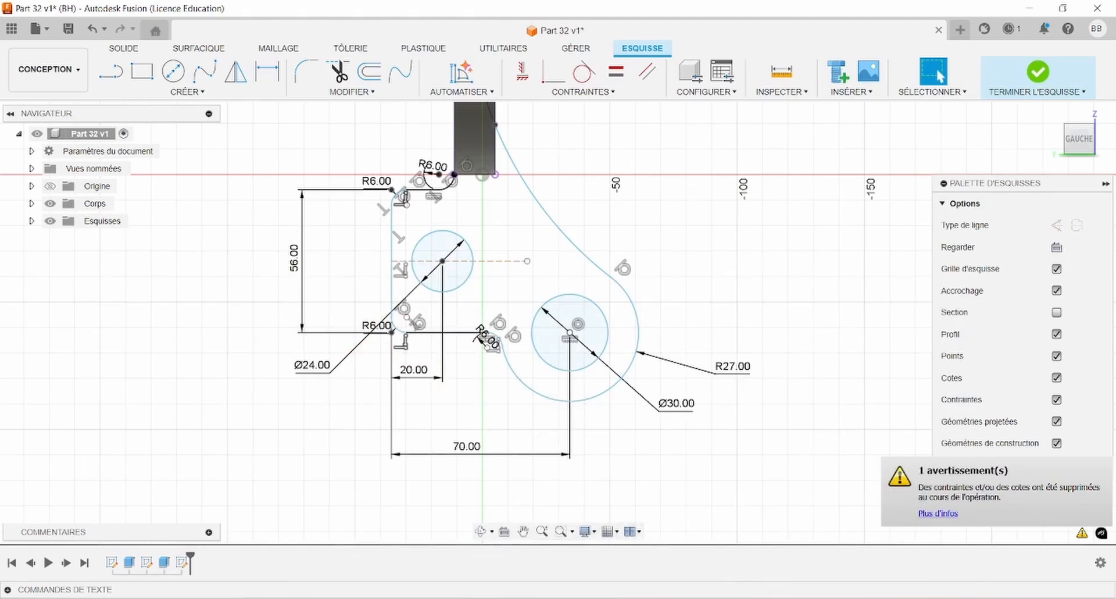
pyautogui.hotkey('alt', 'Tab')
pyautogui.hotkey('alt', 'Tab')
pyautogui.click(503, 345)
pyautogui.click(527, 74)
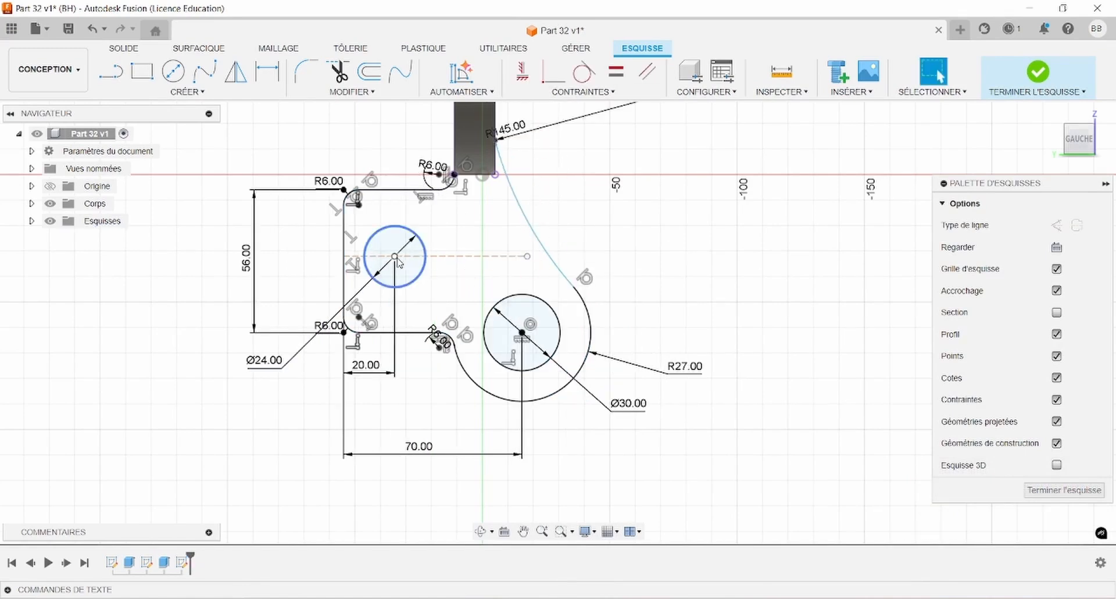
# Test the 24 mm circle's freedom of movement and make the lug's two horizontal lines symmetric about the dashed construction line.
pyautogui.moveTo(411, 267); pyautogui.dragTo(416, 269)
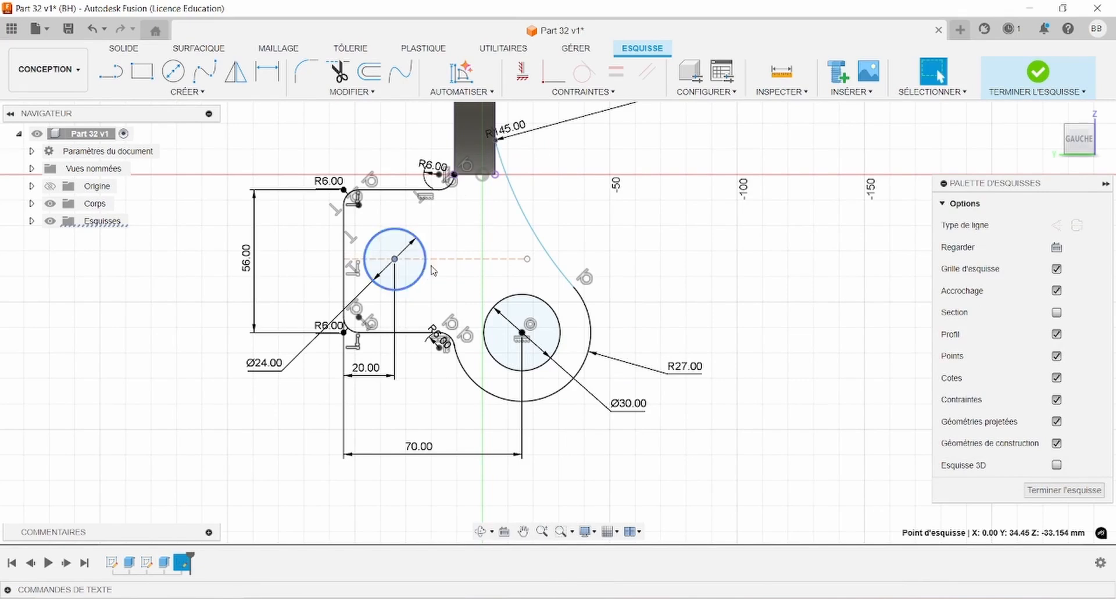
pyautogui.click(408, 198)
pyautogui.click(400, 190)
pyautogui.keyDown('ctrl'); pyautogui.click(401, 333); pyautogui.keyUp('ctrl')
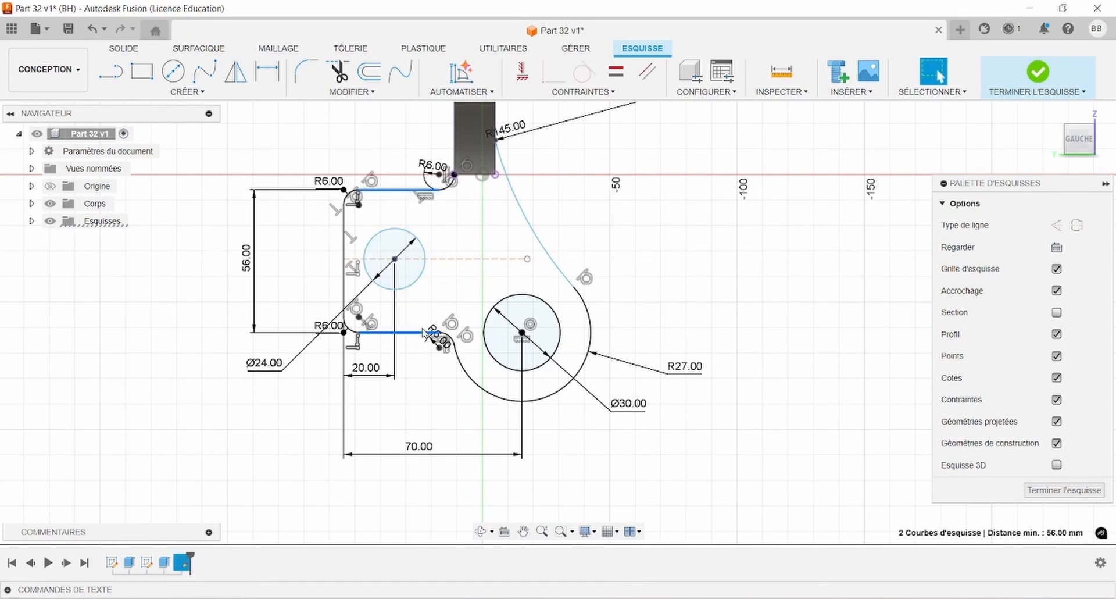
pyautogui.keyDown('ctrl'); pyautogui.click(445, 259); pyautogui.keyUp('ctrl')
pyautogui.click(583, 91)
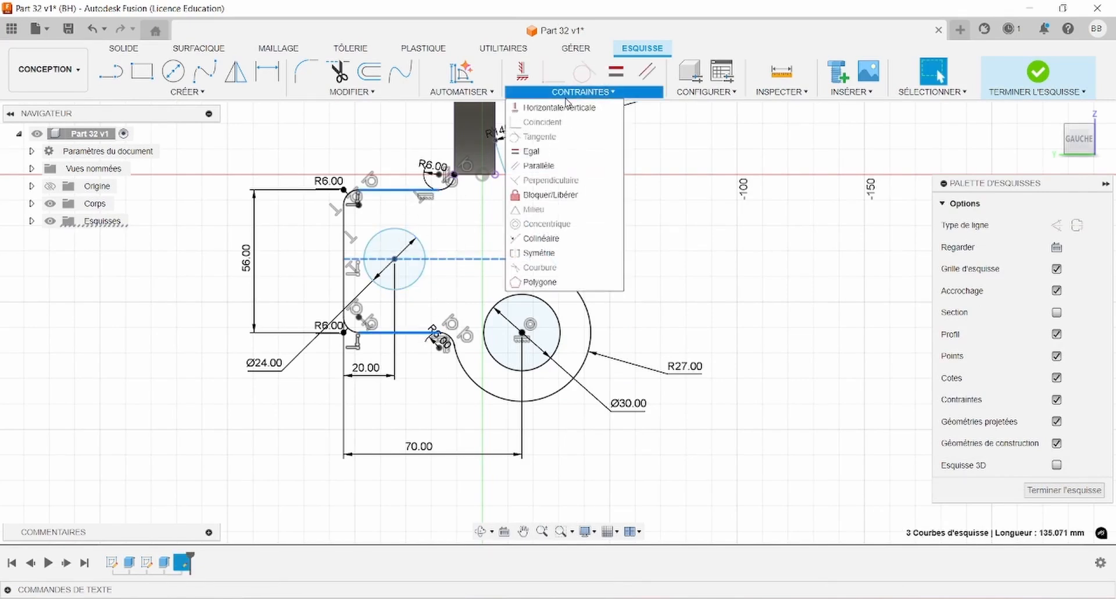
pyautogui.click(541, 253)
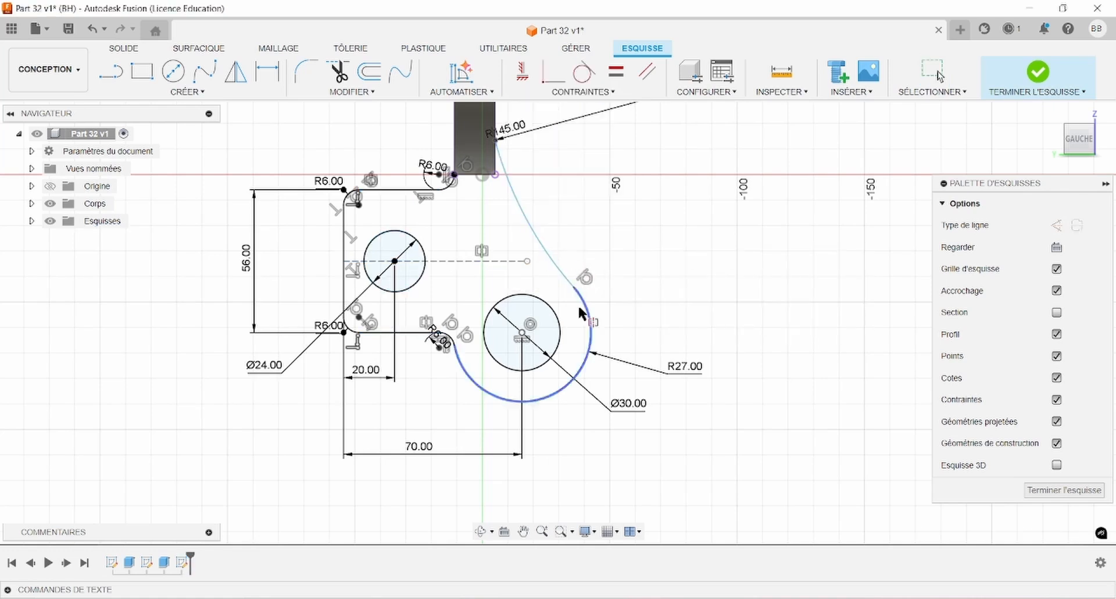
# Make the R145 arc tangent to the plate's adjoining vertical edge.
pyautogui.scroll(-2, 581, 296)
pyautogui.scroll(-1, 538, 196)
pyautogui.scroll(3, 538, 196)
pyautogui.click(519, 204)
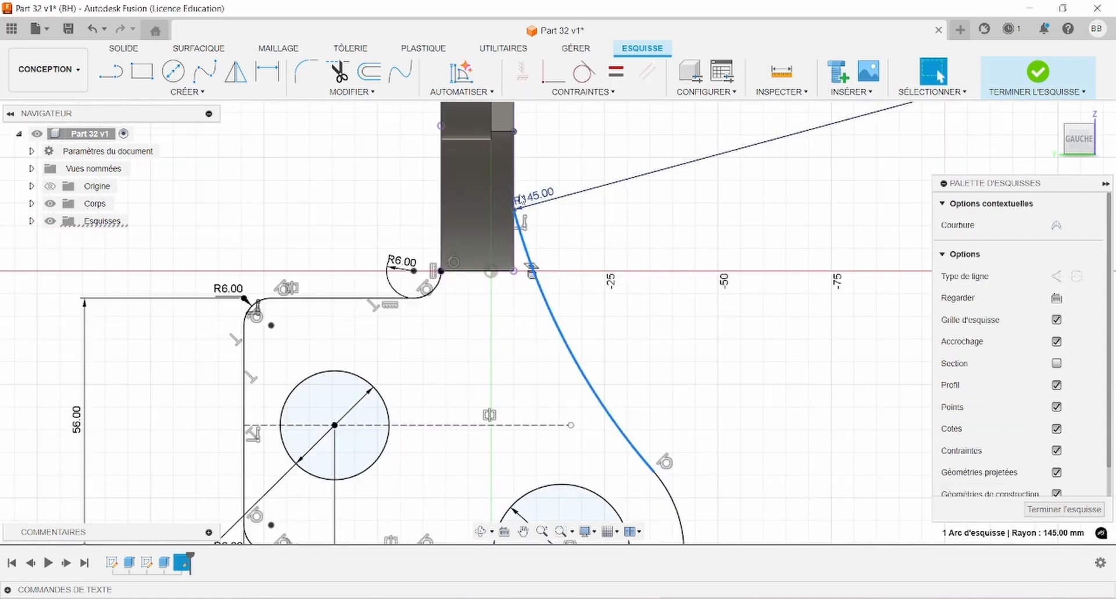
pyautogui.click(584, 72)
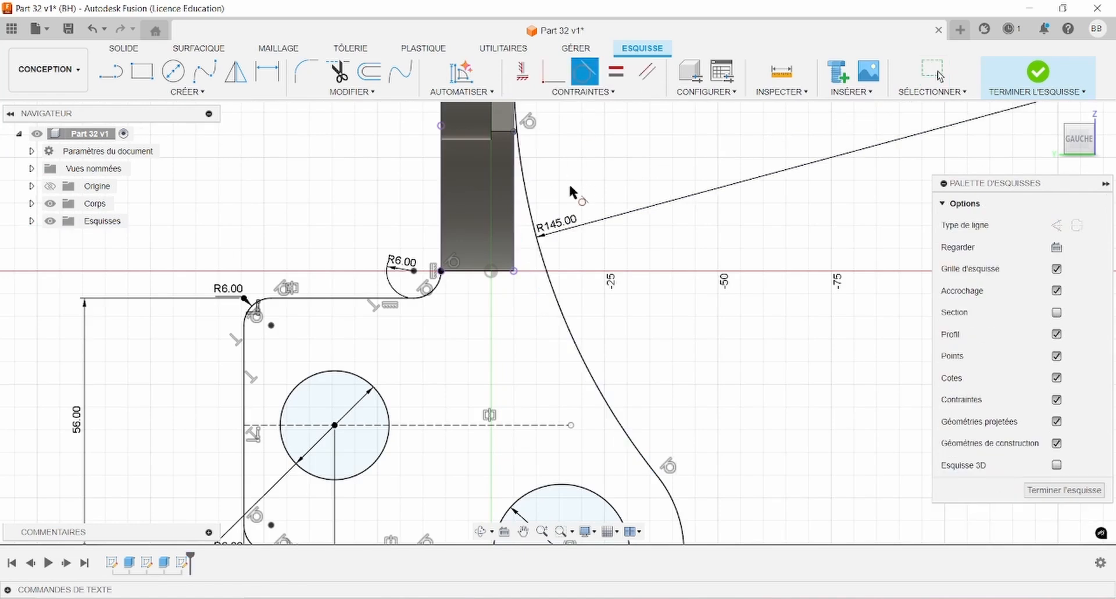
# Close the arm profile with a line along the plate's end edge, from the upper R6 arc's endpoint to the opposite plate corner.
pyautogui.scroll(-3, 573, 194)
pyautogui.scroll(-3, 573, 235)
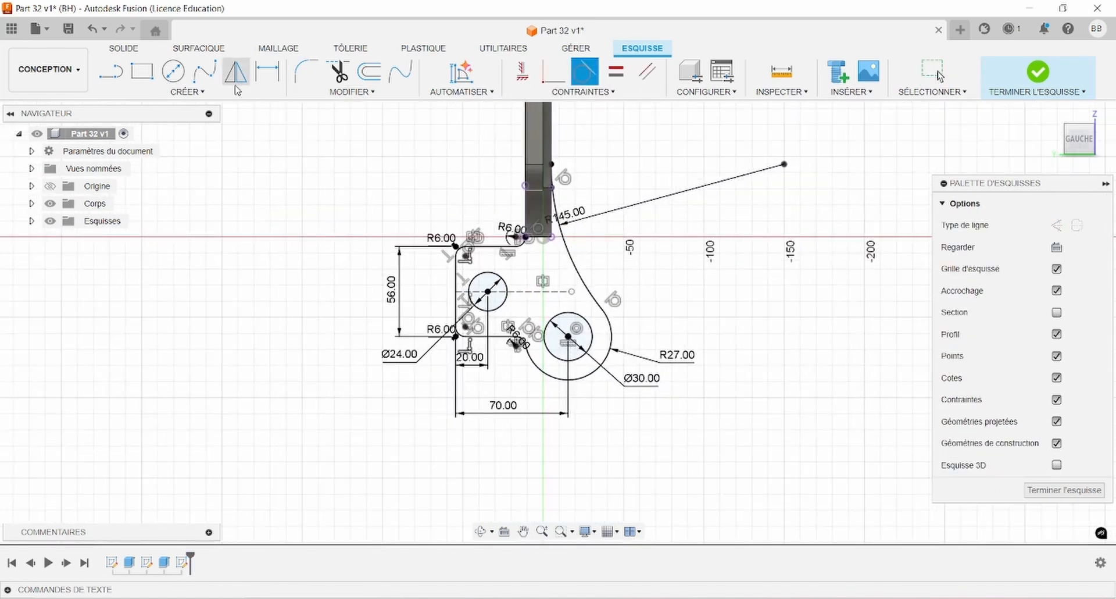
pyautogui.click(123, 80)
pyautogui.scroll(3, 566, 254)
pyautogui.click(486, 220)
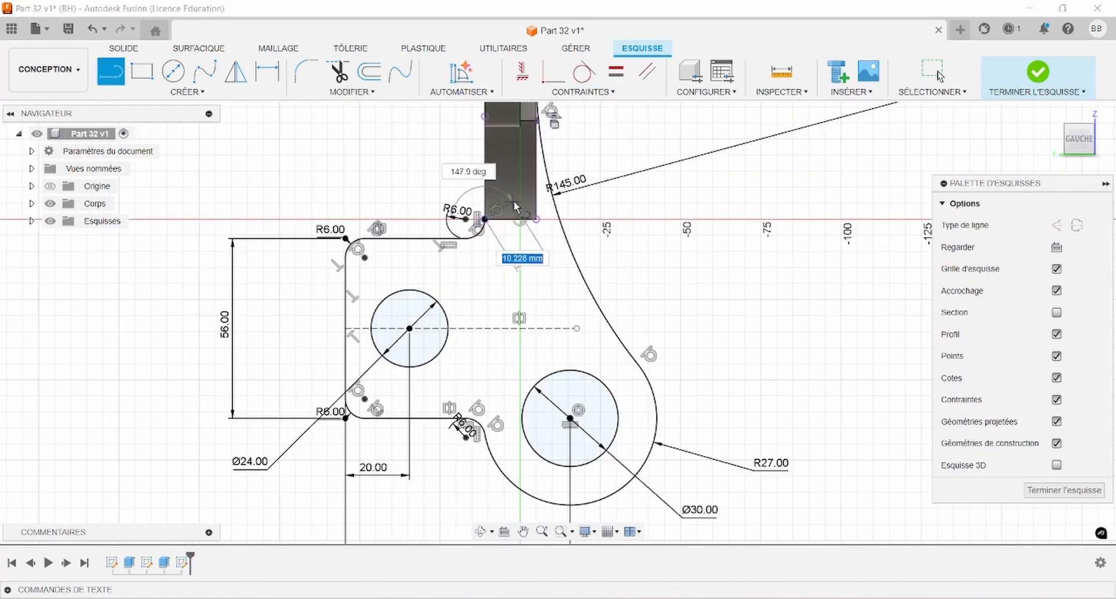
pyautogui.click(536, 220)
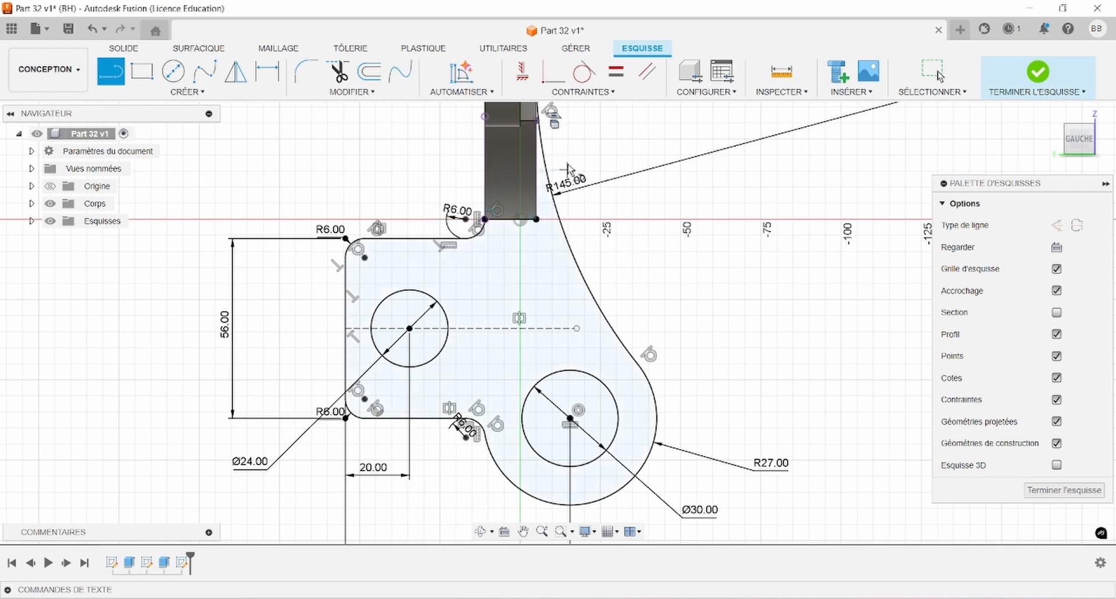
pyautogui.scroll(-2, 563, 148)
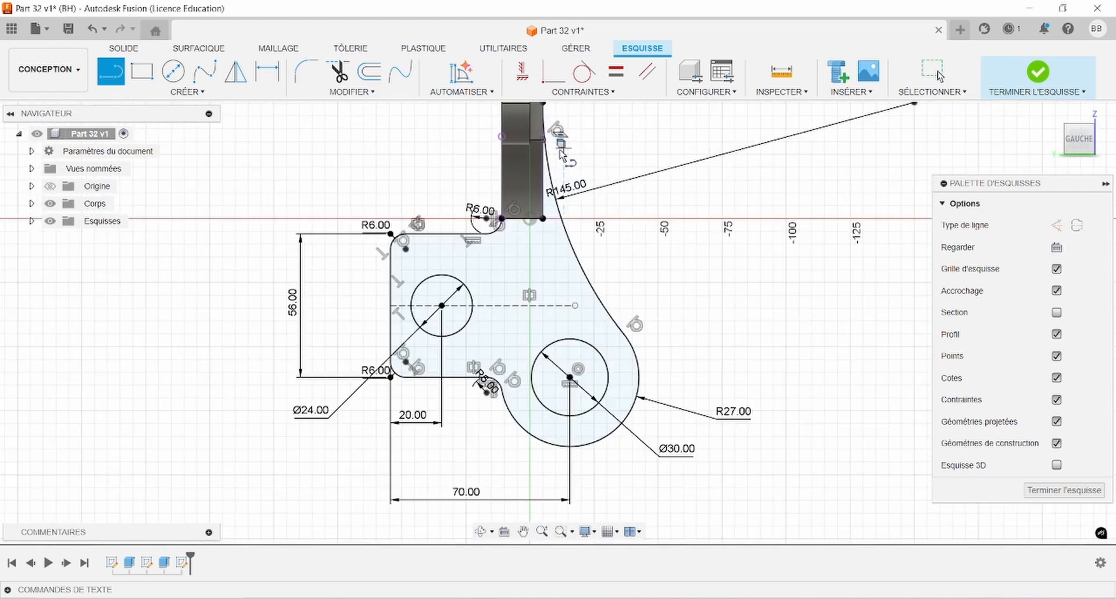
pyautogui.press('Escape')
pyautogui.scroll(-1, 506, 184)
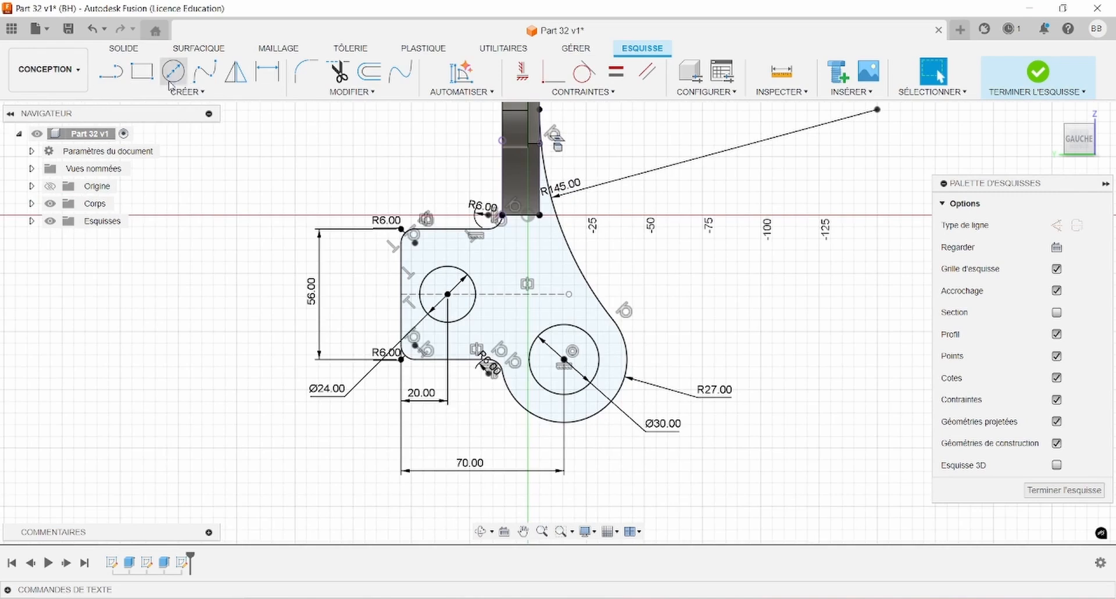
# Extrude the closed arm profile, excluding its two holes, 22 mm in the symmetric direction and join it to the plate.
pyautogui.click(123, 48)
pyautogui.click(142, 71)
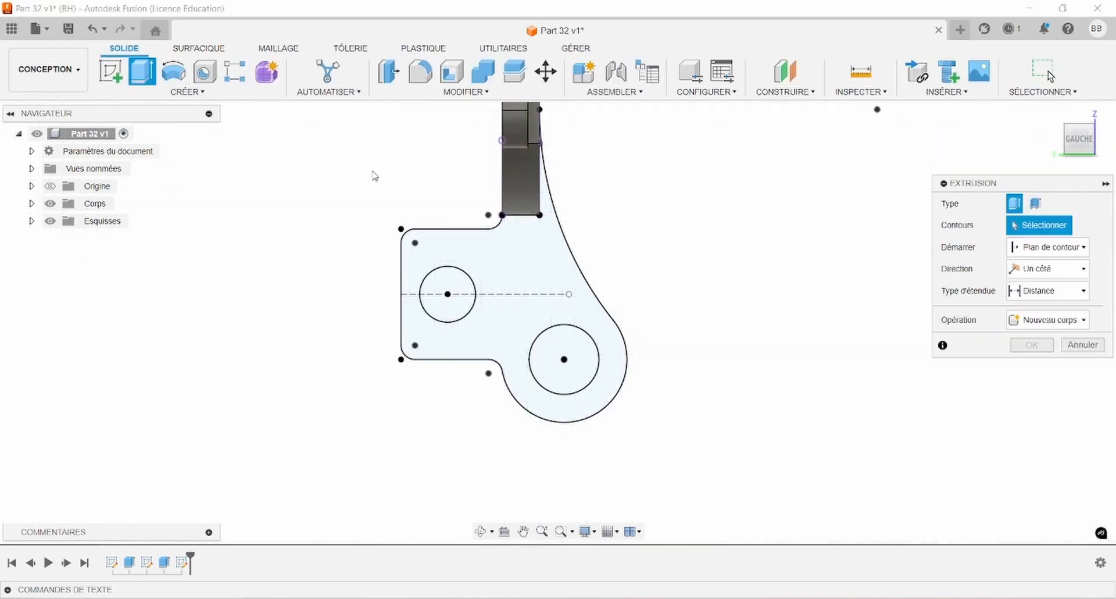
pyautogui.click(530, 277)
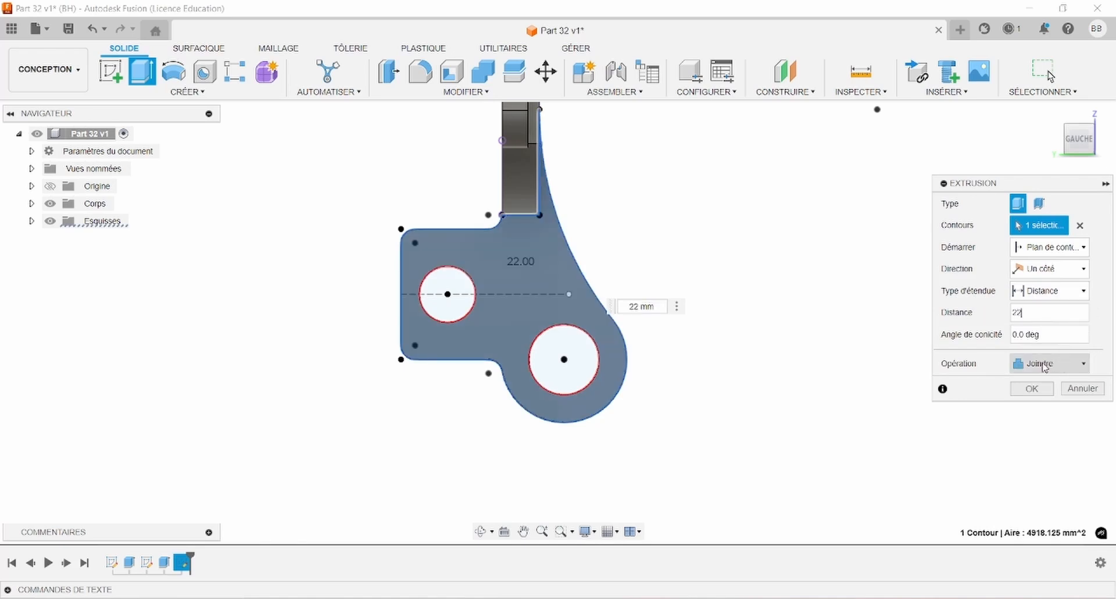
pyautogui.click(1039, 271)
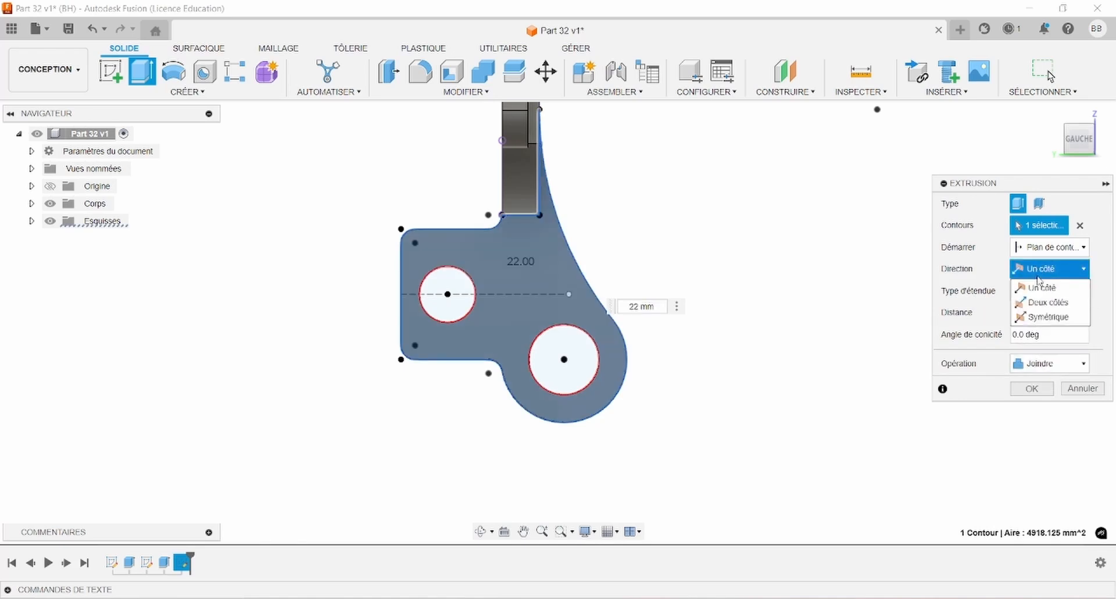
pyautogui.click(1049, 317)
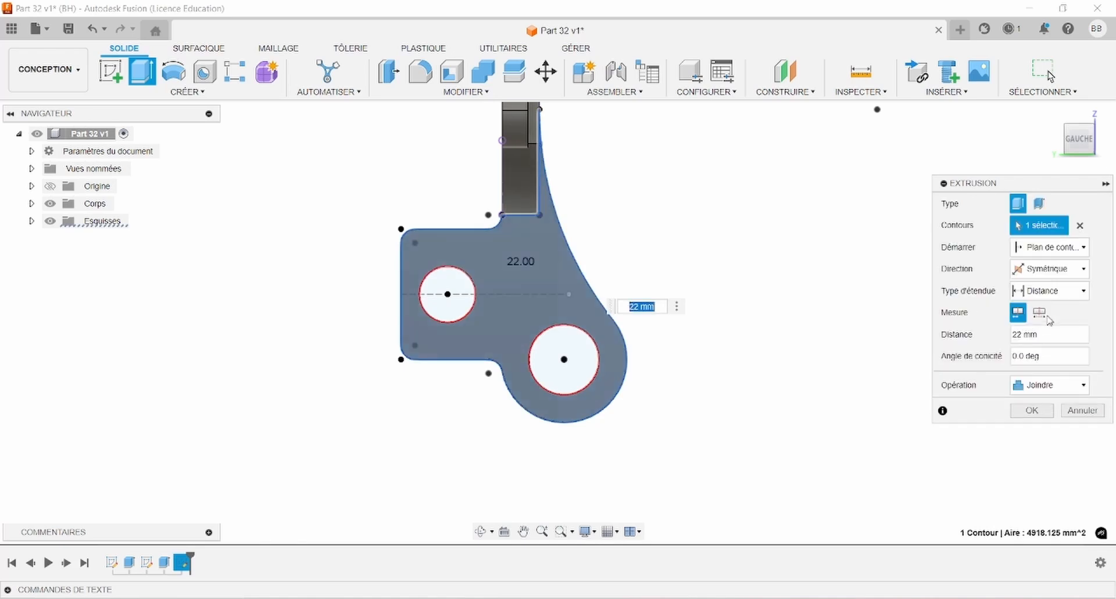
pyautogui.click(1032, 411)
pyautogui.moveTo(756, 324); pyautogui.dragTo(603, 463, button='middle')
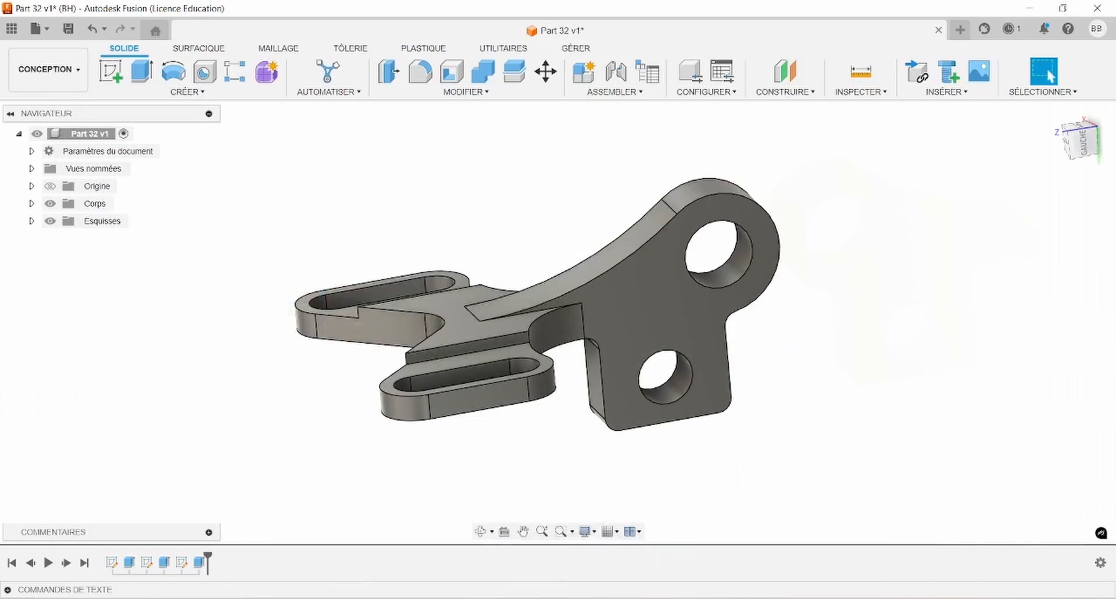
pyautogui.moveTo(644, 462); pyautogui.dragTo(608, 456, button='middle')
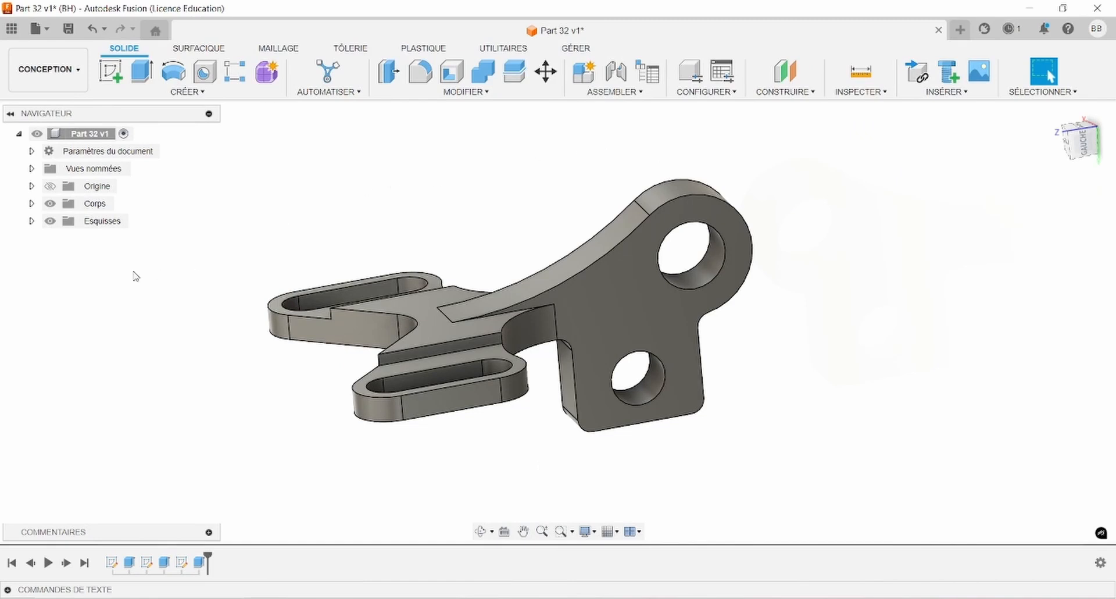
# Edit the part's existing appearance and change its colour to dark blue.
pyautogui.rightClick(71, 135)
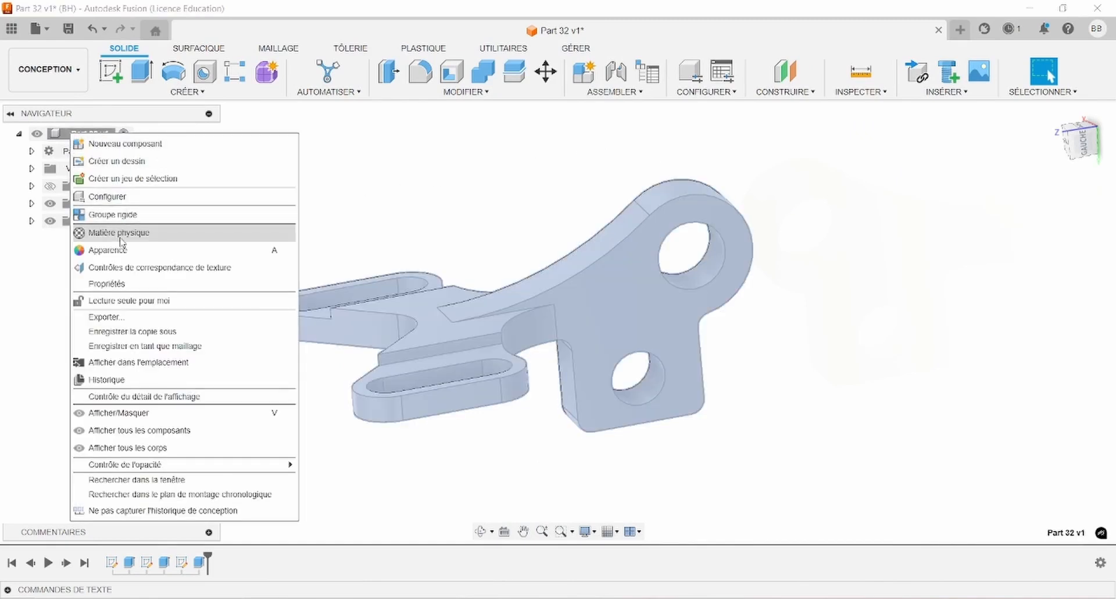
pyautogui.press('Escape')
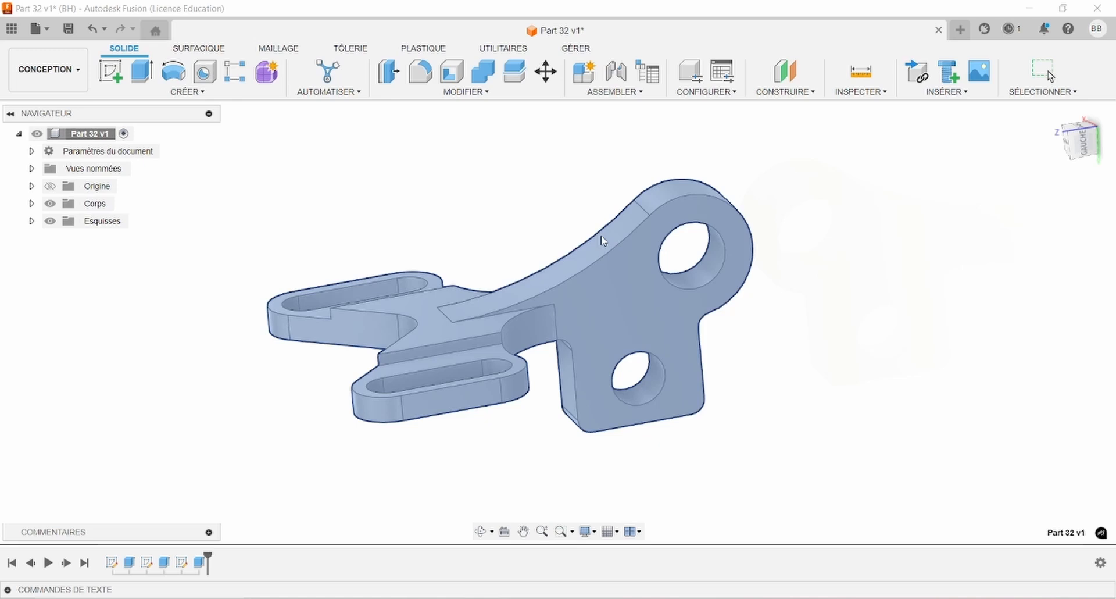
pyautogui.press('a')
pyautogui.rightClick(836, 313)
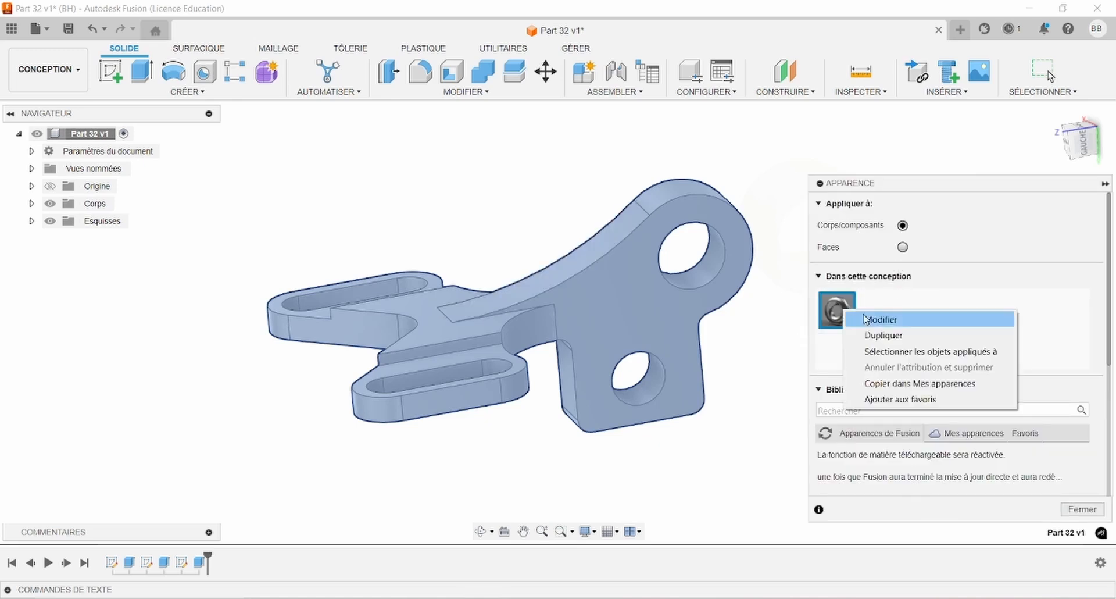
pyautogui.click(840, 317)
pyautogui.moveTo(800, 250)
pyautogui.mouseDown()
pyautogui.moveTo(707, 253)
pyautogui.moveTo(714, 300)
pyautogui.mouseUp()
pyautogui.click(772, 432)
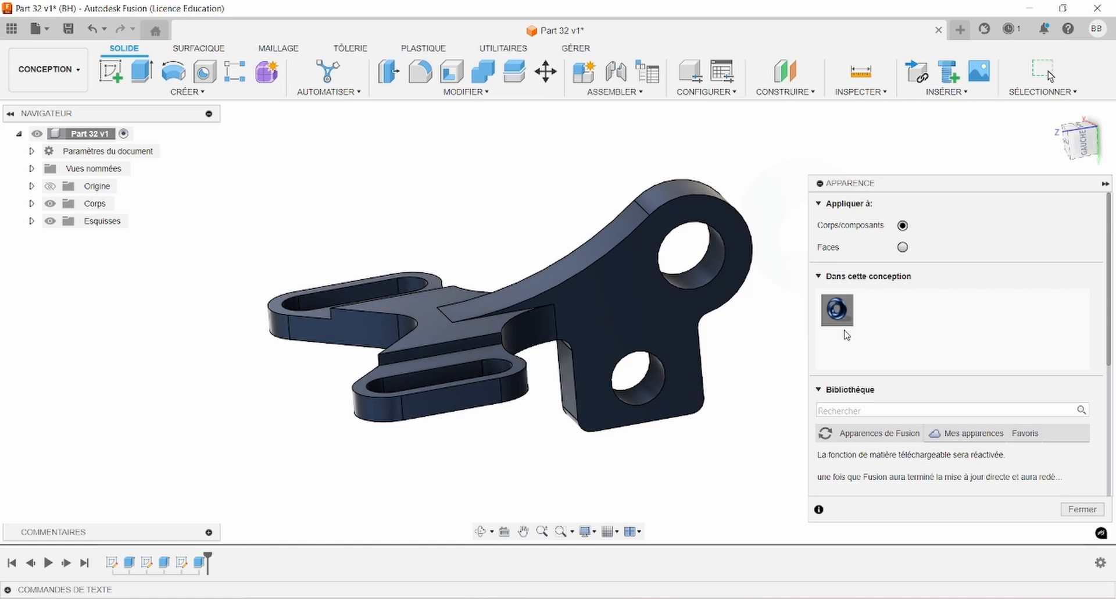
pyautogui.click(1072, 509)
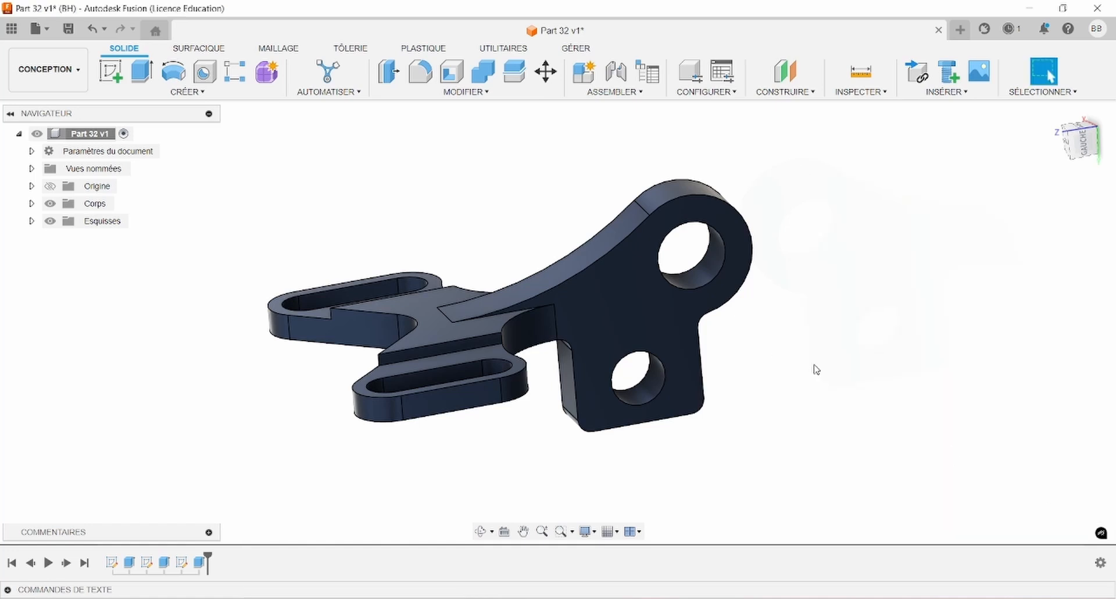
# Check the drawing and chamfer the top inner edge of the slot in the far lug by 1 mm at equal distance.
pyautogui.hotkey('alt', 'Tab')
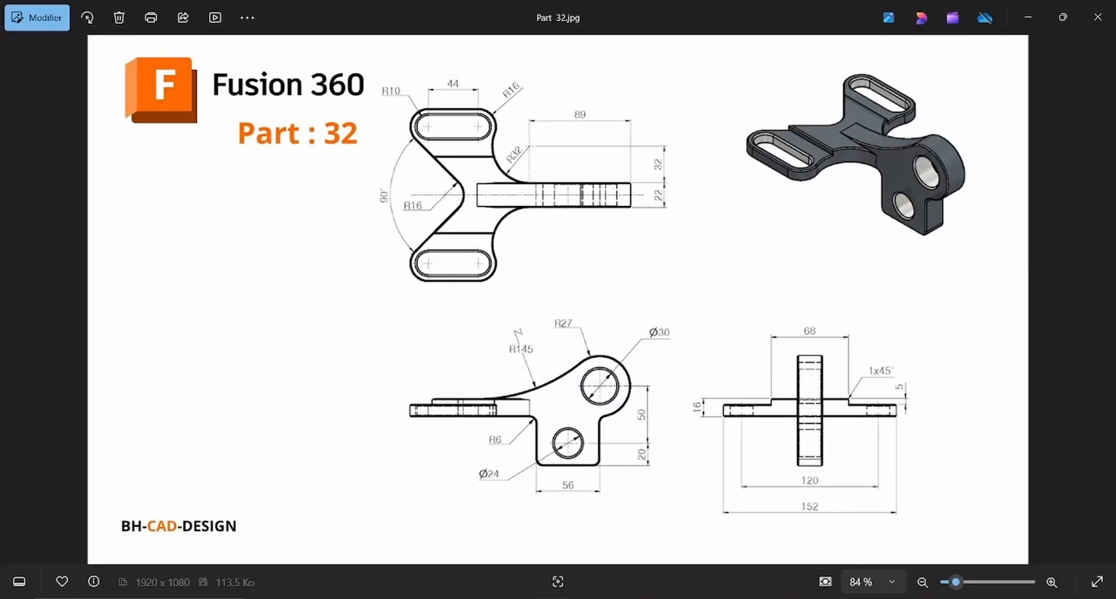
pyautogui.hotkey('alt', 'Tab')
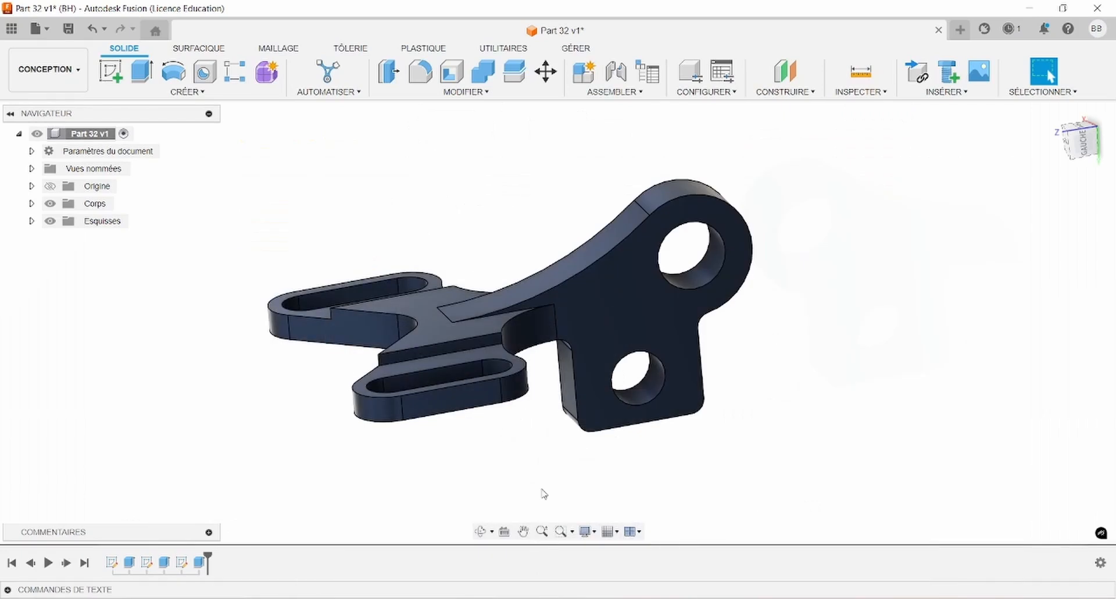
pyautogui.hotkey('alt', 'Tab')
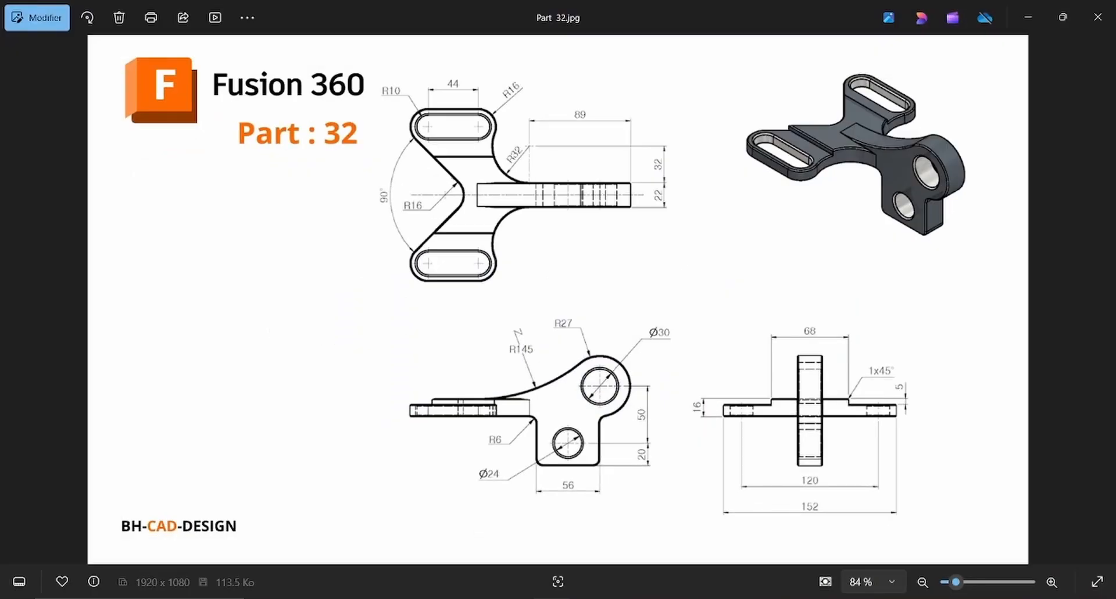
pyautogui.hotkey('alt', 'Tab')
pyautogui.moveTo(529, 237); pyautogui.dragTo(528, 245, button='middle')
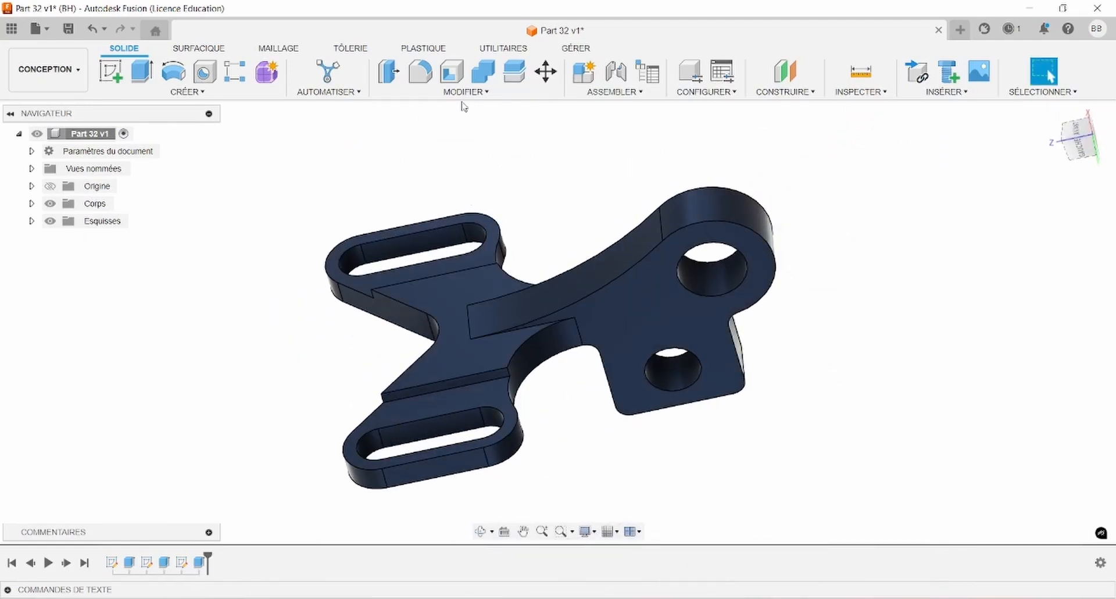
pyautogui.click(432, 97)
pyautogui.click(401, 137)
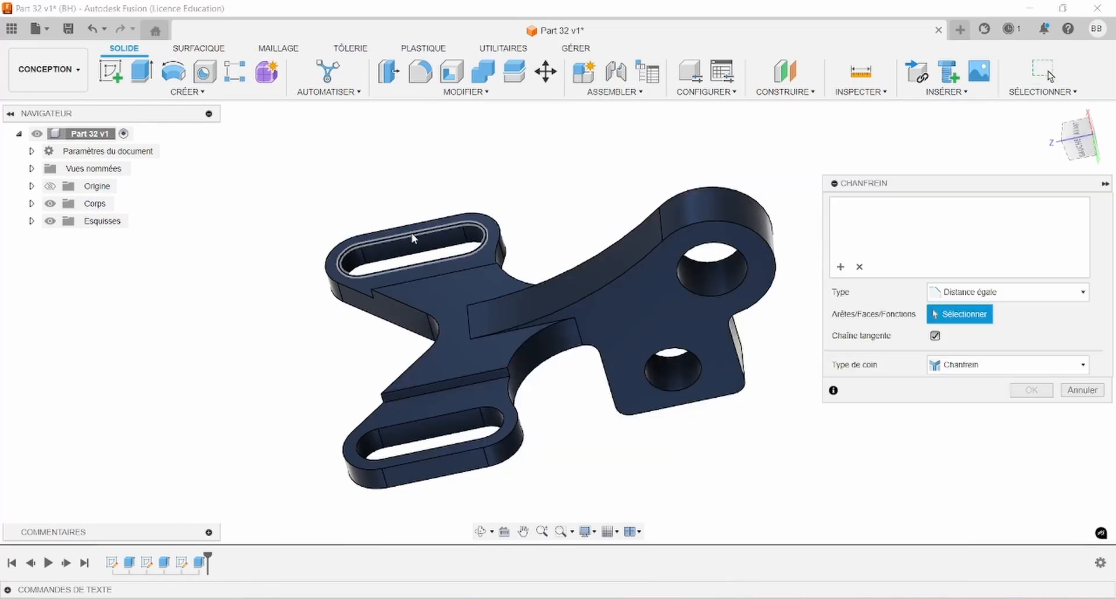
pyautogui.click(412, 232)
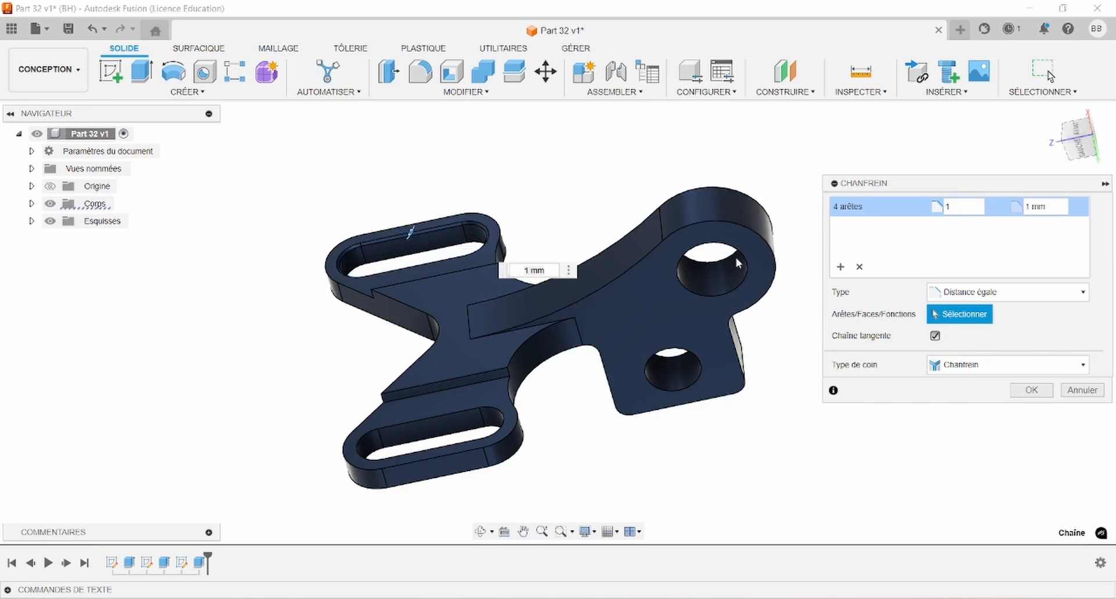
pyautogui.click(1019, 392)
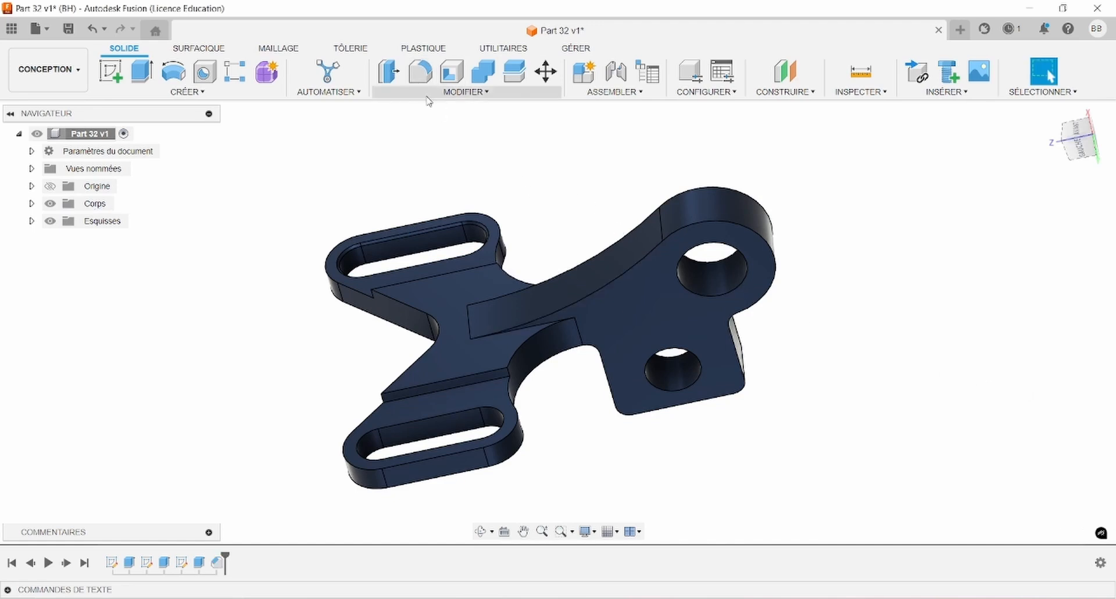
# Start a second chamfer on one side's rims of the arm holes, the other slot's top edge and both slots' bottom edges, checking the drawing.
pyautogui.click(465, 91)
pyautogui.click(428, 139)
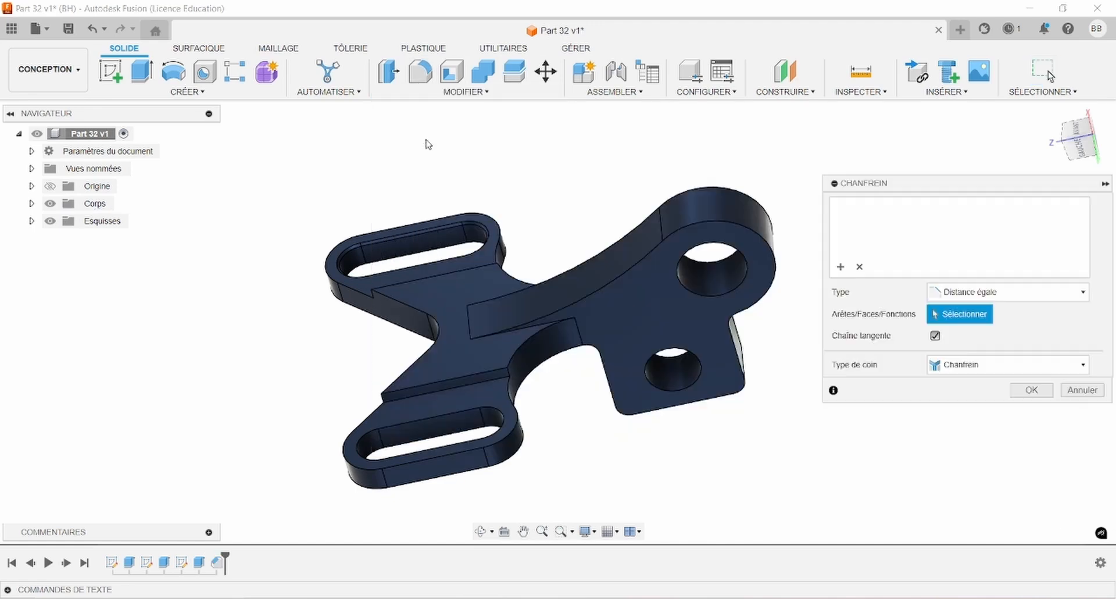
pyautogui.click(696, 294)
pyautogui.click(700, 378)
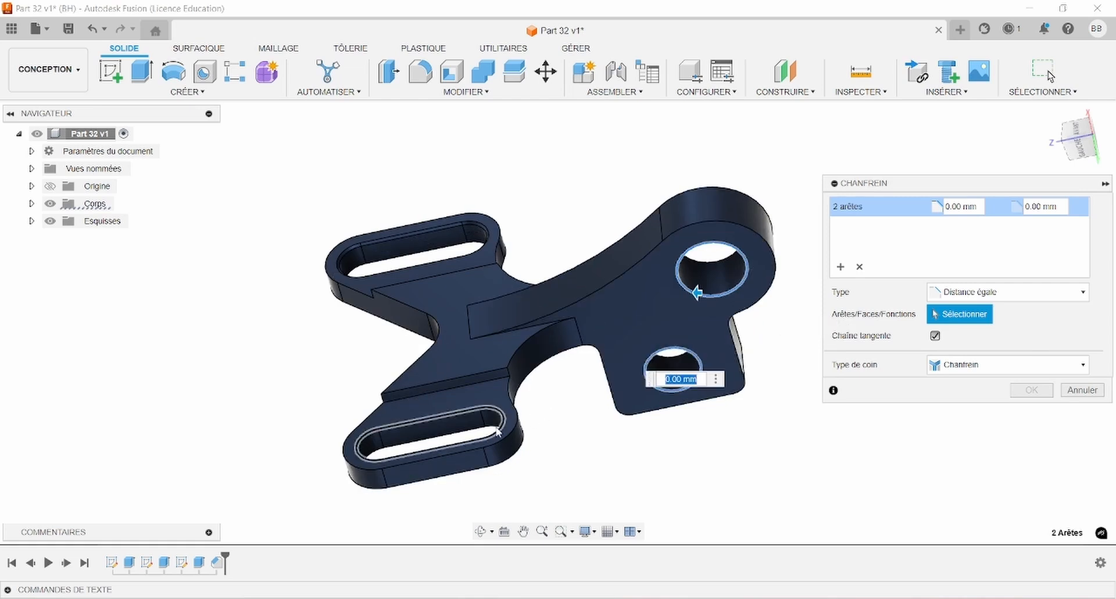
pyautogui.click(499, 414)
pyautogui.keyDown('shift'); pyautogui.moveTo(573, 456); pyautogui.dragTo(427, 299, button='middle'); pyautogui.keyUp('shift')
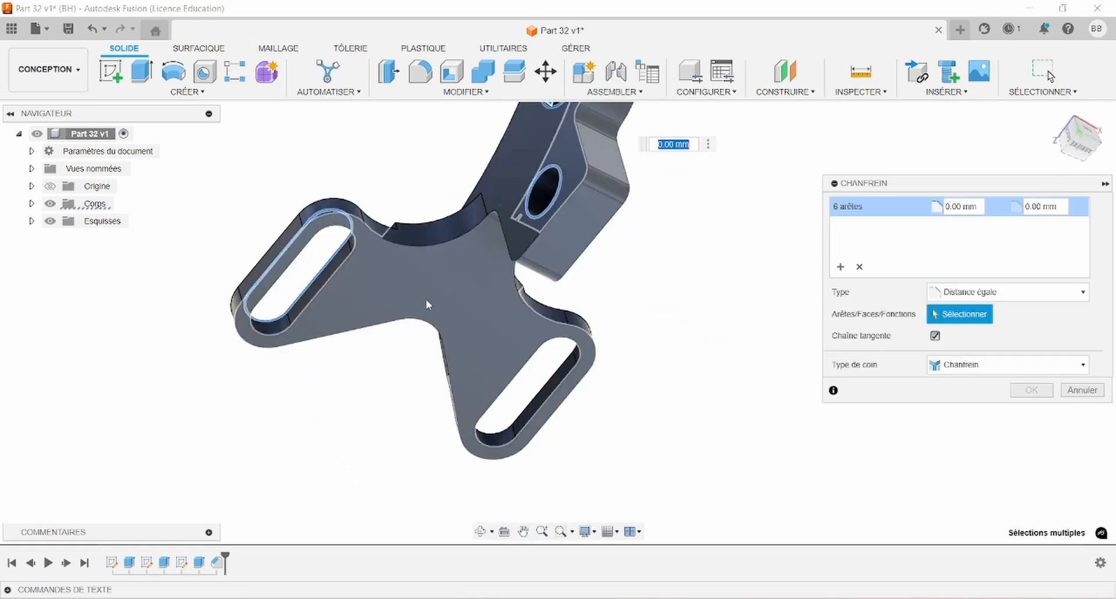
pyautogui.click(347, 263)
pyautogui.click(579, 352)
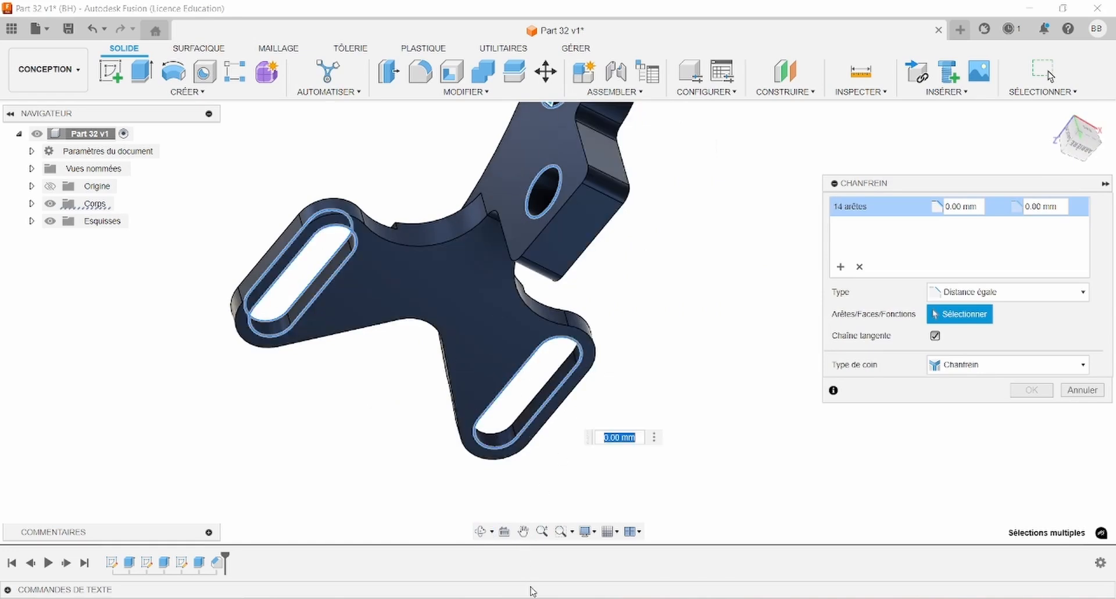
pyautogui.hotkey('alt', 'Tab')
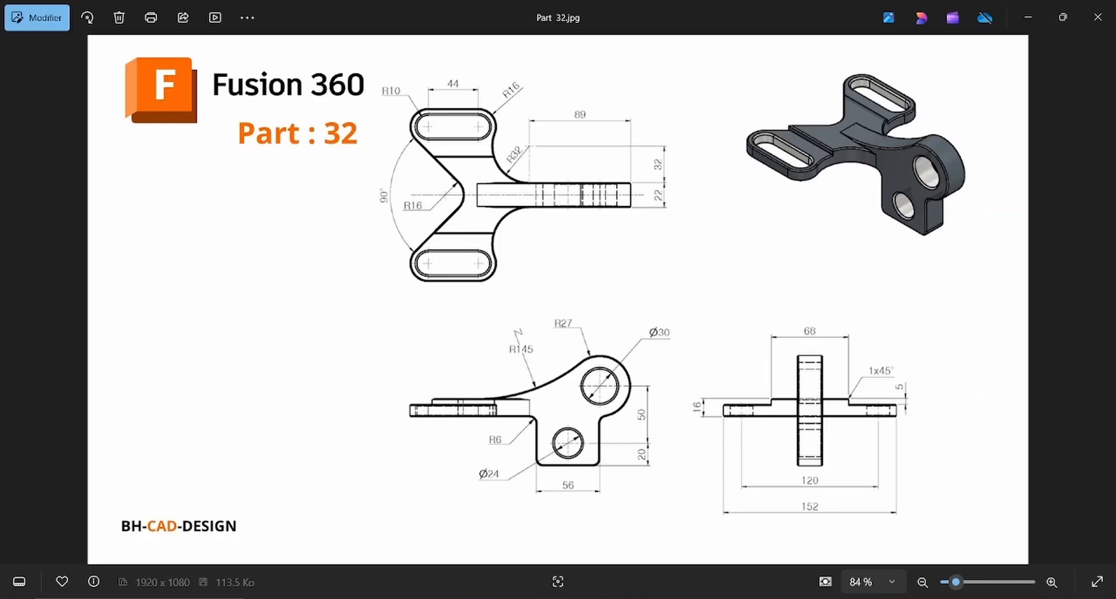
pyautogui.hotkey('alt', 'Tab')
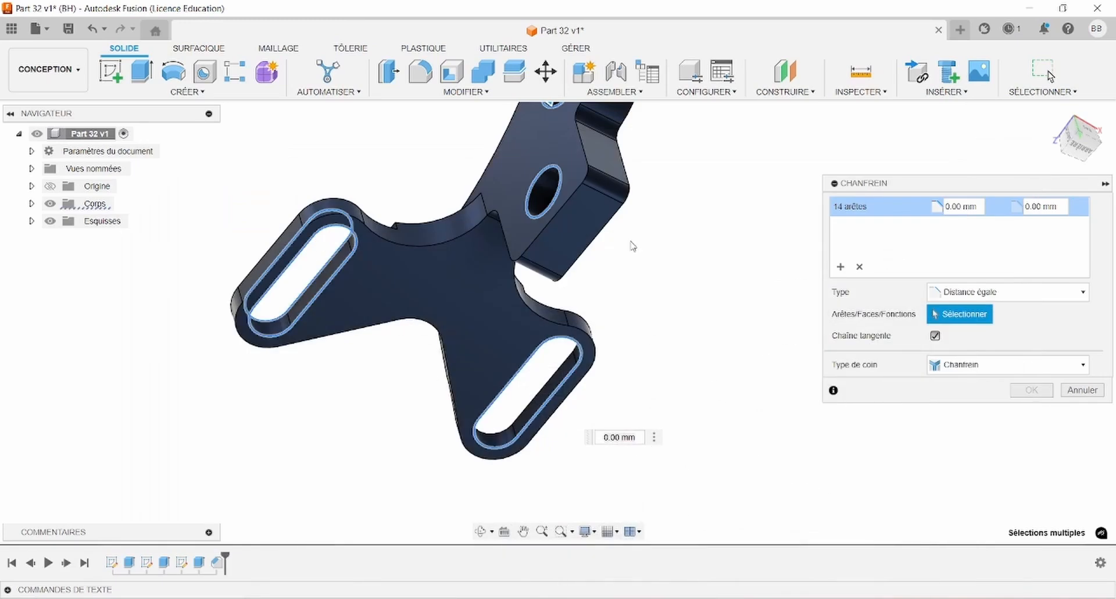
# Add the part's tangent outer contour edges and the raised pad's front and step edges to the chamfer selection.
pyautogui.keyDown('shift'); pyautogui.moveTo(555, 216); pyautogui.dragTo(665, 157, button='middle'); pyautogui.keyUp('shift')
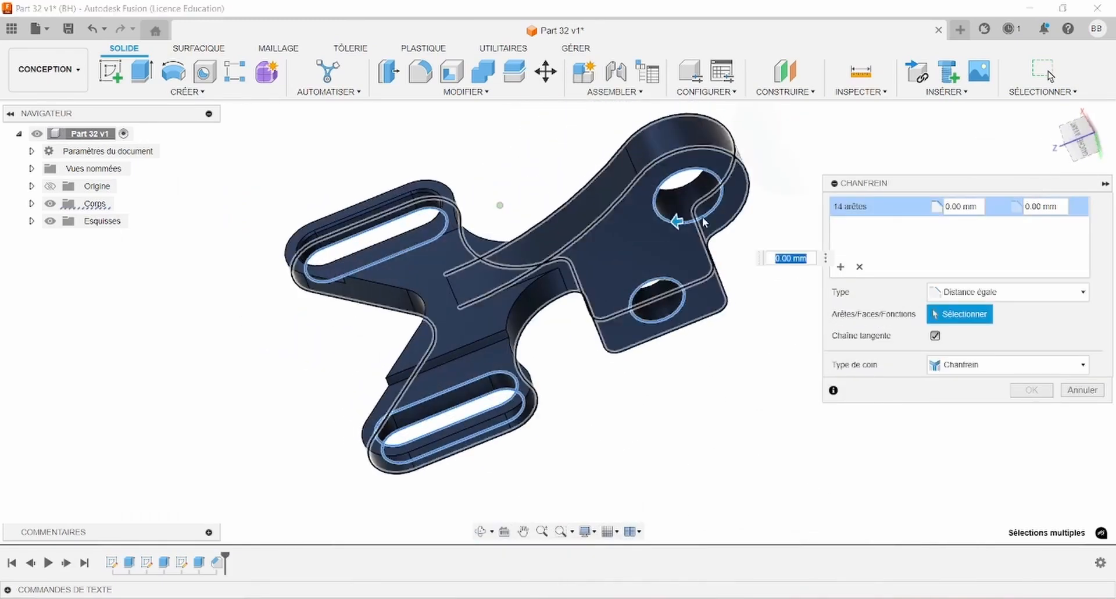
pyautogui.click(664, 155)
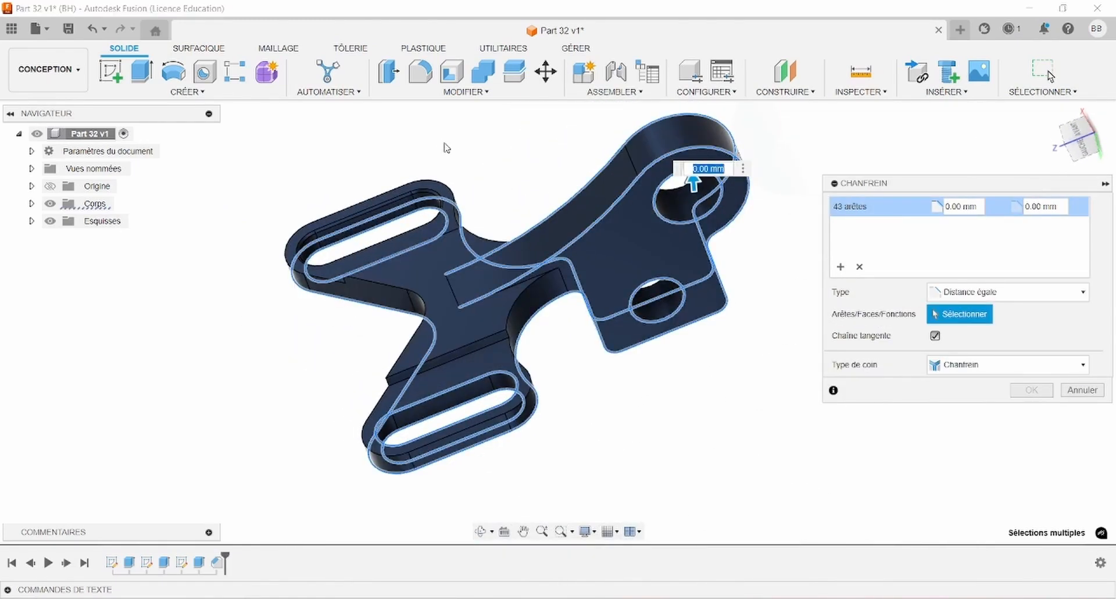
pyautogui.moveTo(514, 165); pyautogui.dragTo(465, 261, button='middle')
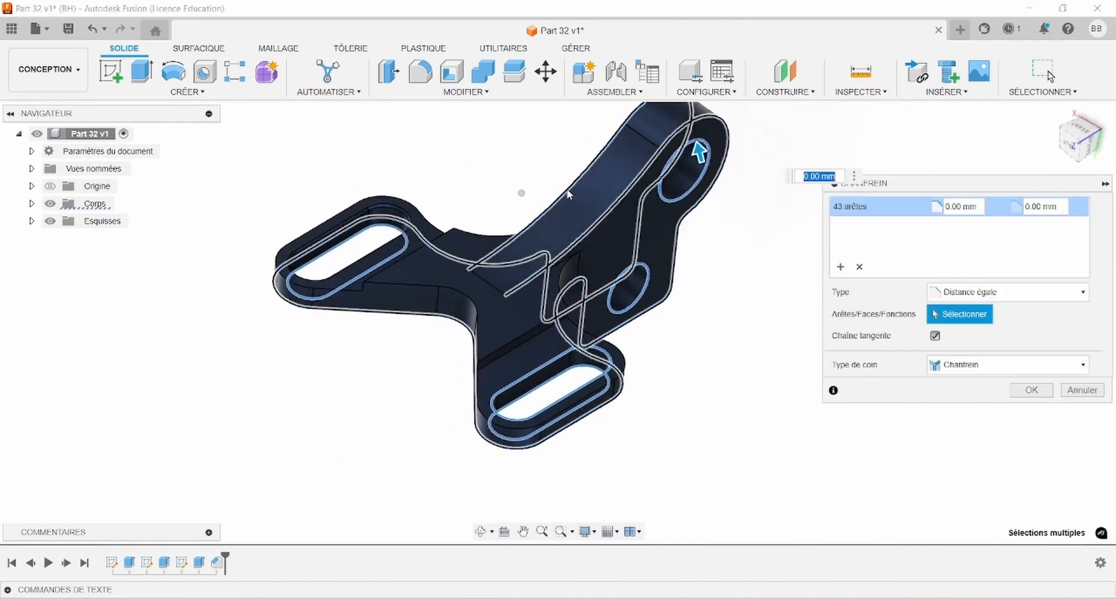
pyautogui.click(432, 286)
pyautogui.click(510, 343)
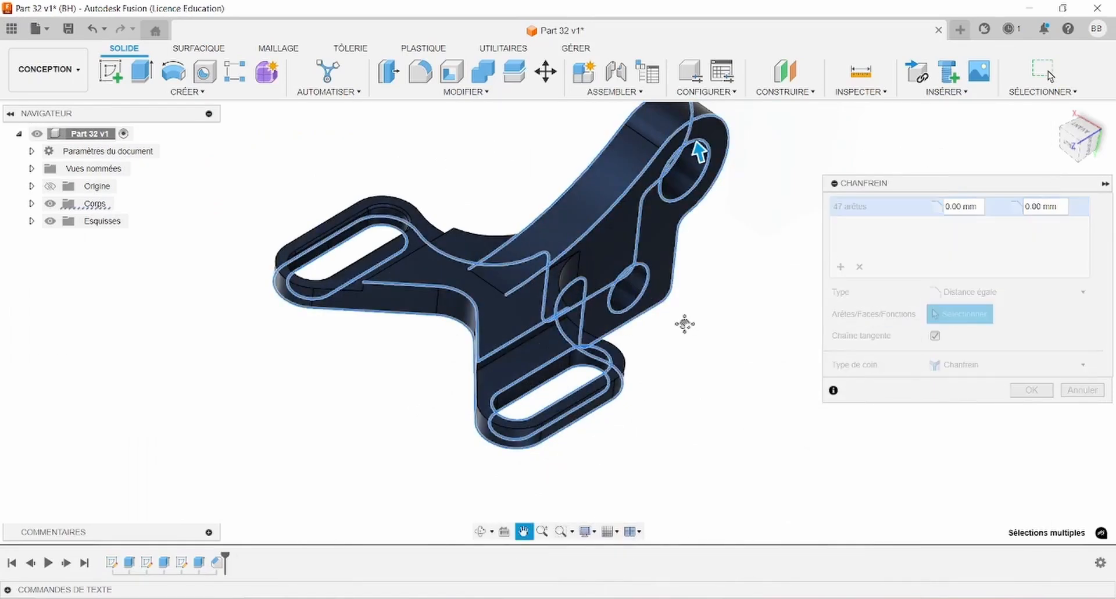
pyautogui.keyDown('shift'); pyautogui.moveTo(641, 336); pyautogui.dragTo(472, 303, button='middle'); pyautogui.keyUp('shift')
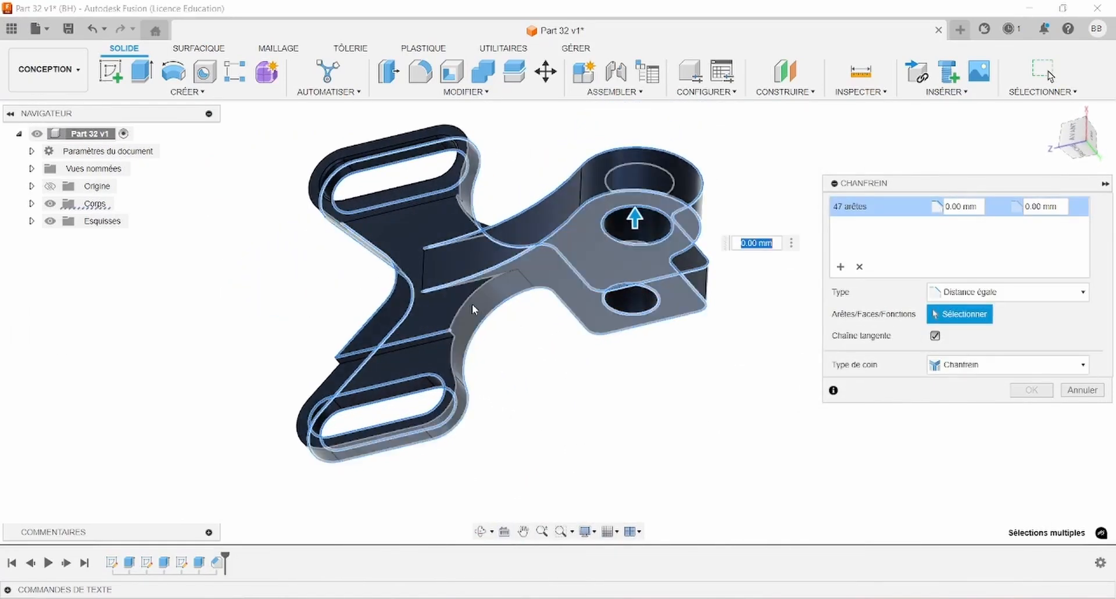
pyautogui.click(465, 311)
pyautogui.keyDown('shift'); pyautogui.moveTo(509, 360); pyautogui.dragTo(644, 376, button='middle'); pyautogui.keyUp('shift')
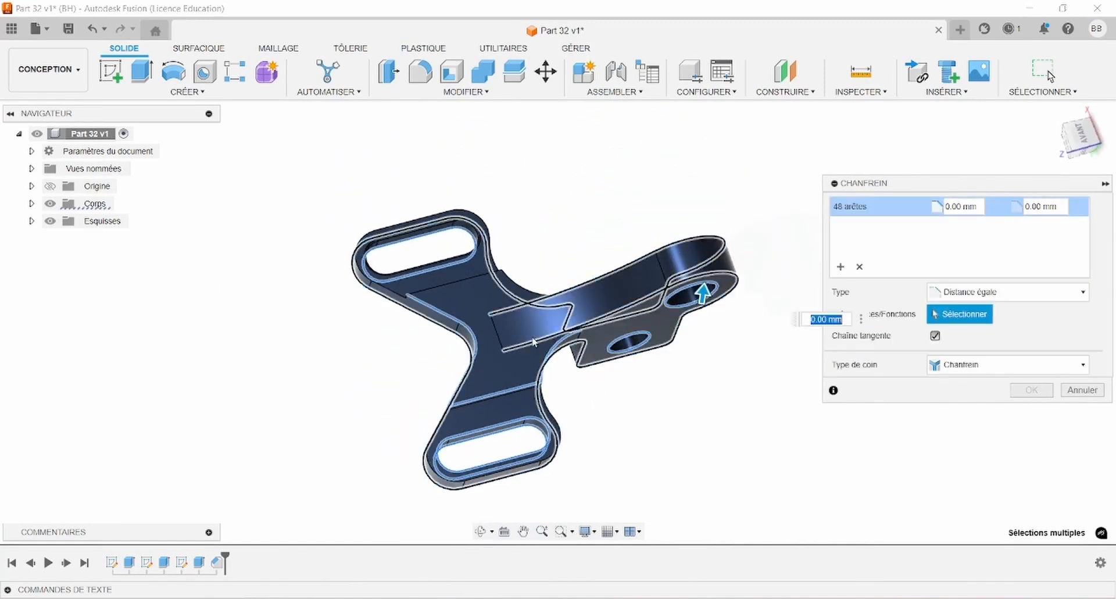
pyautogui.click(446, 284)
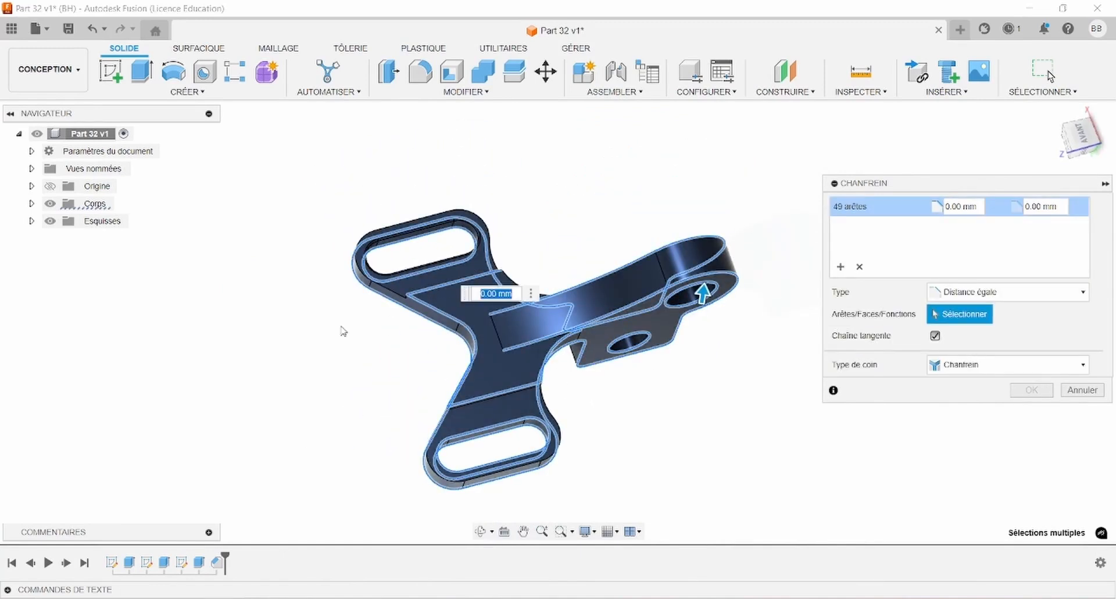
# Add the raised pad's remaining side edge and the upper outer edge chains of both slotted lugs to the chamfer selection.
pyautogui.keyDown('shift'); pyautogui.moveTo(322, 324); pyautogui.dragTo(423, 420, button='middle'); pyautogui.keyUp('shift')
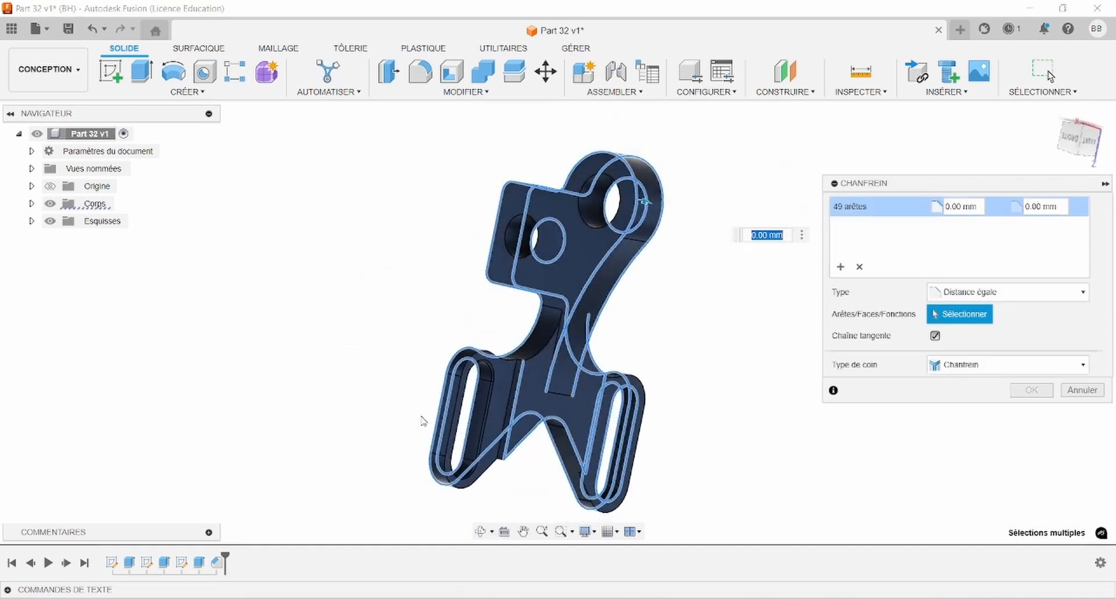
pyautogui.click(539, 359)
pyautogui.keyDown('shift'); pyautogui.moveTo(382, 361); pyautogui.dragTo(467, 452, button='middle'); pyautogui.keyUp('shift')
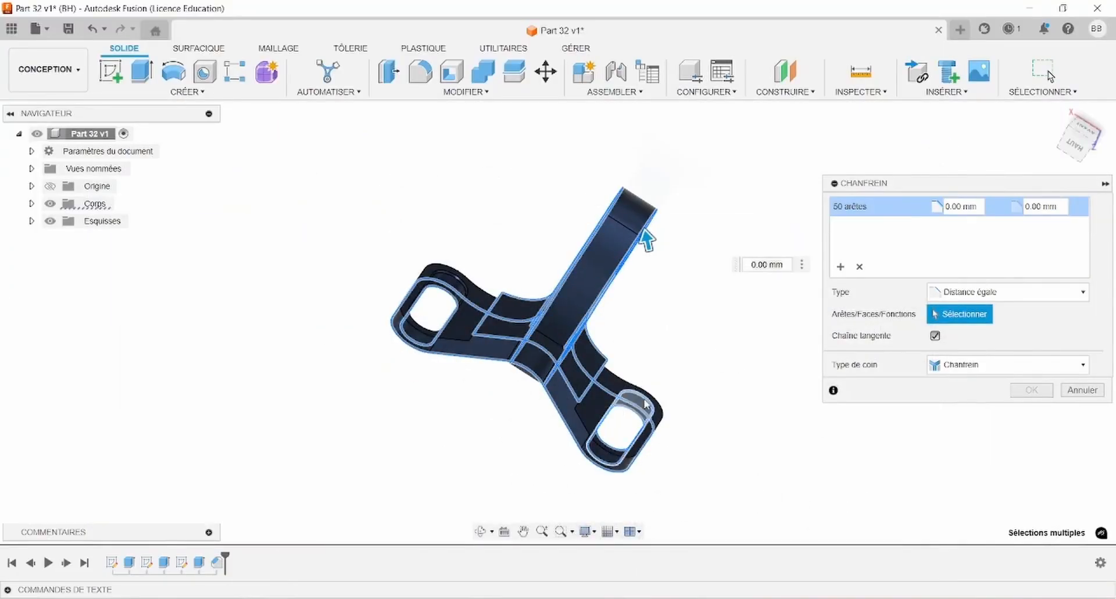
pyautogui.keyDown('shift'); pyautogui.moveTo(616, 424); pyautogui.dragTo(564, 394, button='middle'); pyautogui.keyUp('shift')
pyautogui.click(562, 391)
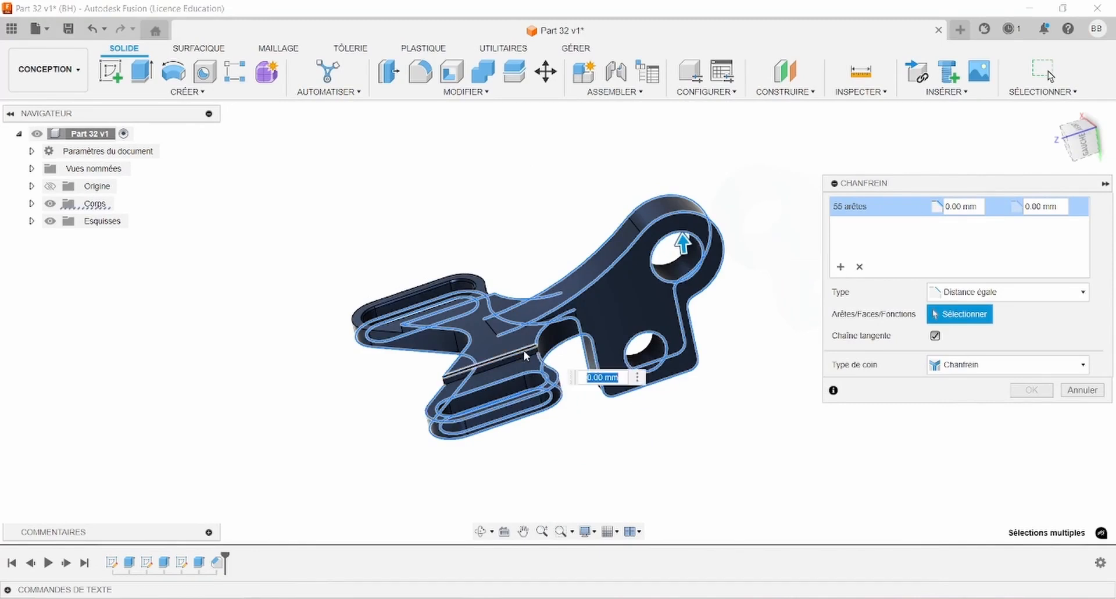
pyautogui.scroll(3, 549, 323)
pyautogui.keyDown('shift'); pyautogui.moveTo(437, 344); pyautogui.dragTo(415, 337, button='middle'); pyautogui.keyUp('shift')
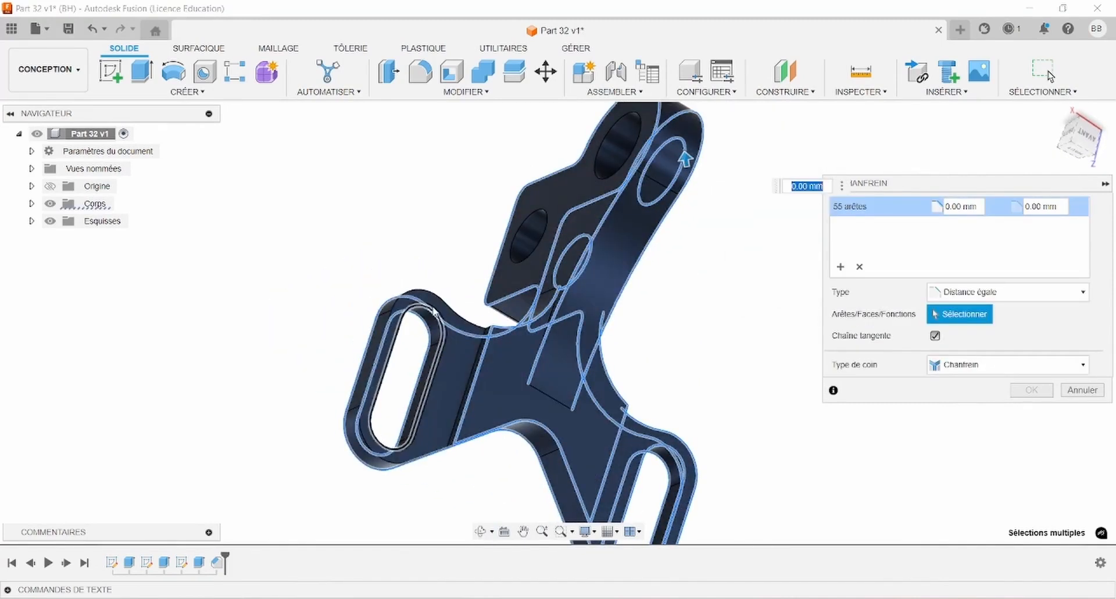
pyautogui.click(426, 298)
pyautogui.keyDown('shift'); pyautogui.moveTo(345, 284); pyautogui.dragTo(398, 426, button='middle'); pyautogui.keyUp('shift')
pyautogui.keyDown('shift'); pyautogui.moveTo(659, 313); pyautogui.dragTo(671, 274, button='middle'); pyautogui.keyUp('shift')
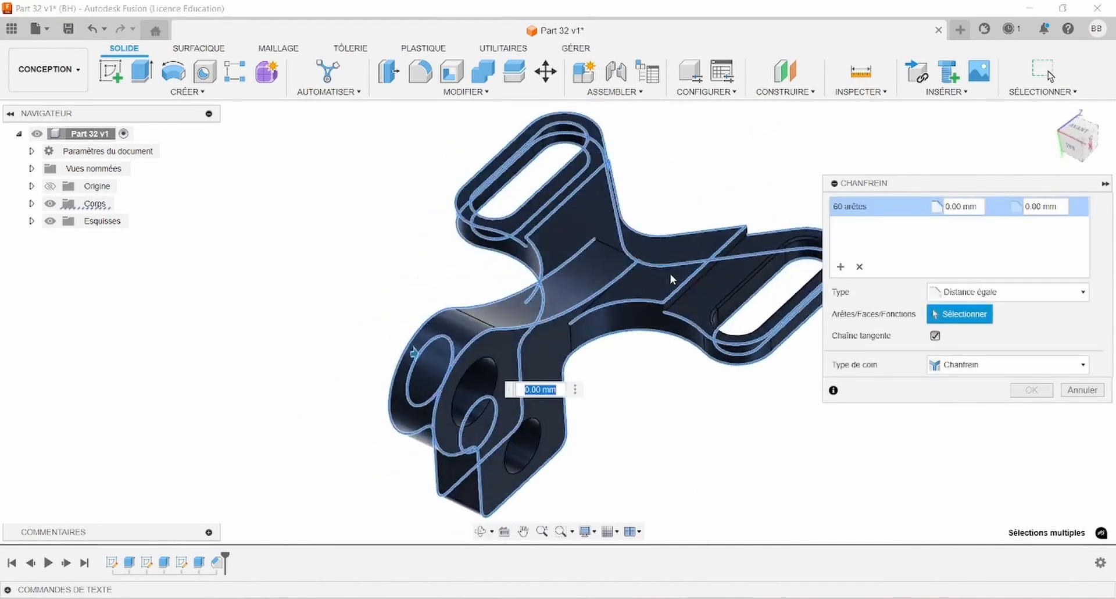
pyautogui.scroll(-3, 671, 275)
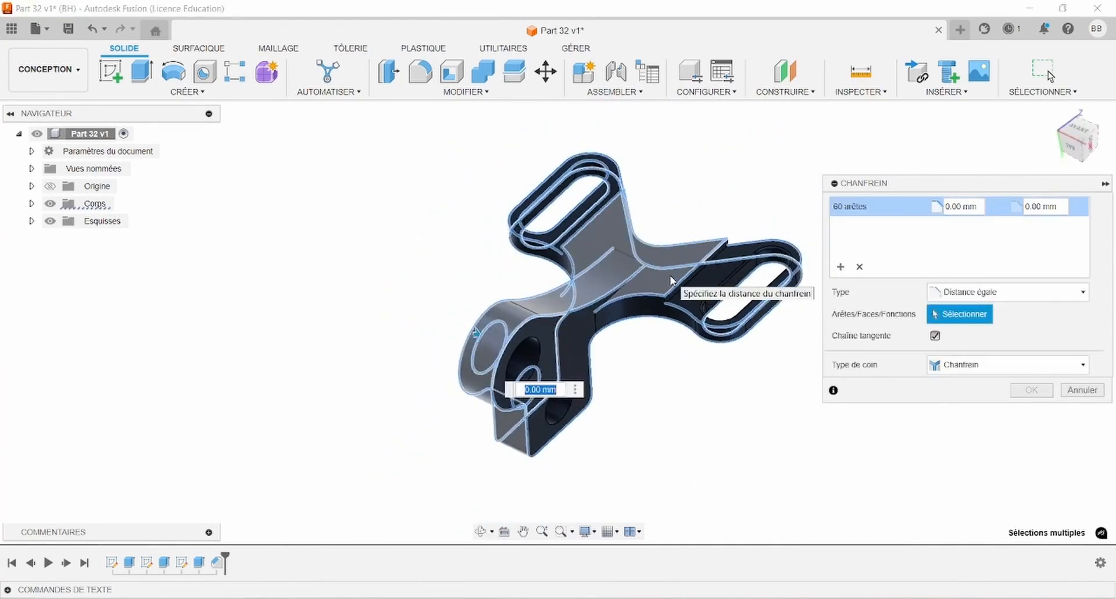
# Set the selected edges' chamfer distance to 1 mm, apply it and inspect the finished part.
pyautogui.click(966, 206)
pyautogui.write('1')
pyautogui.press('Return')
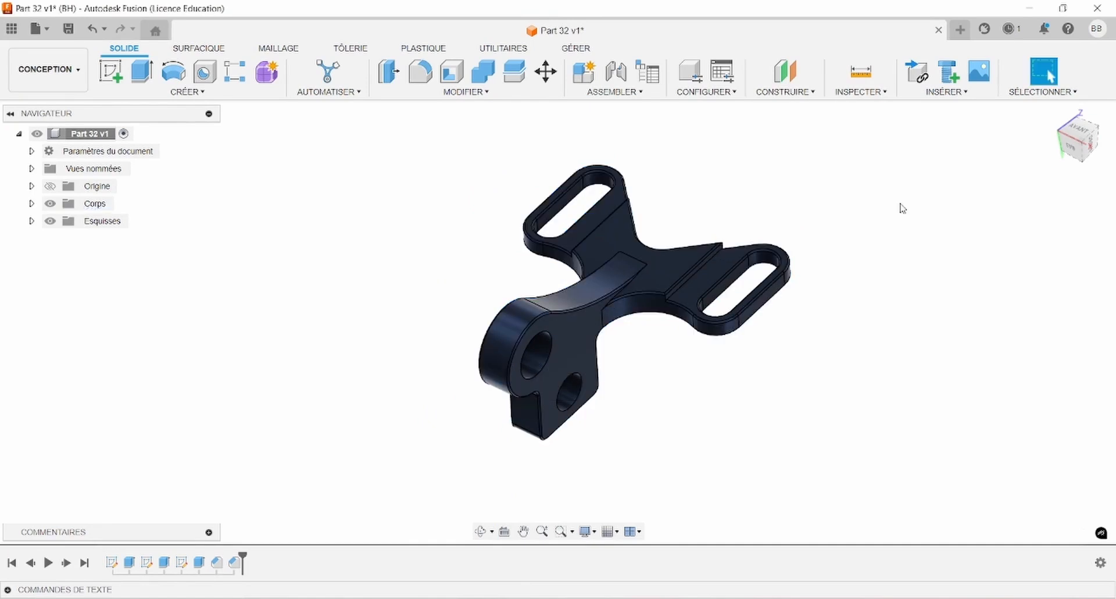
pyautogui.keyDown('shift'); pyautogui.moveTo(863, 234); pyautogui.dragTo(212, 466, button='middle'); pyautogui.keyUp('shift')
pyautogui.scroll(2, 481, 335)
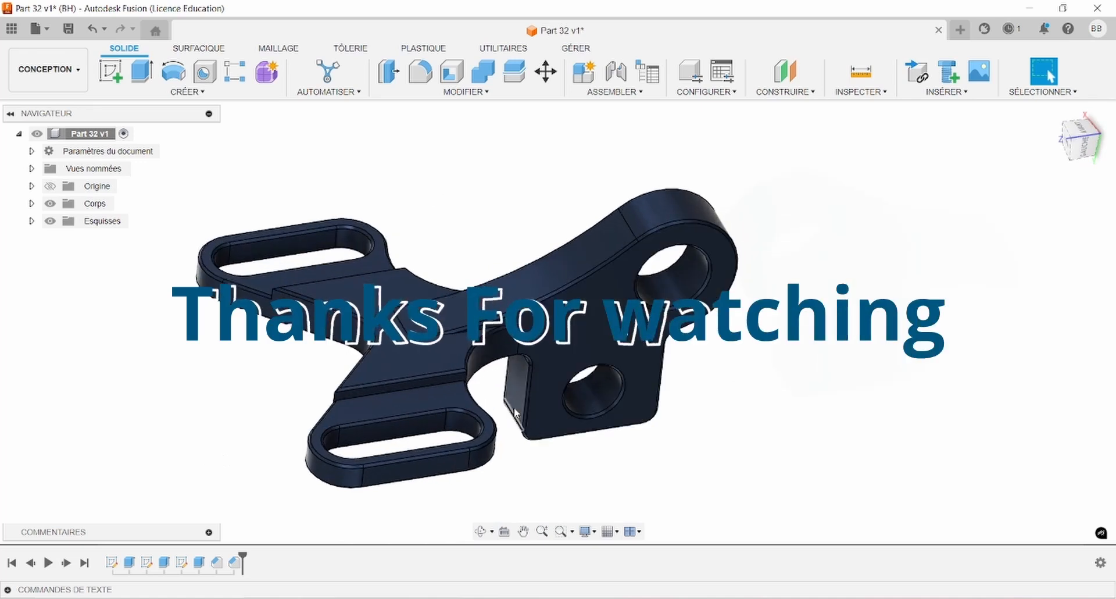
pyautogui.scroll(1, 498, 415)
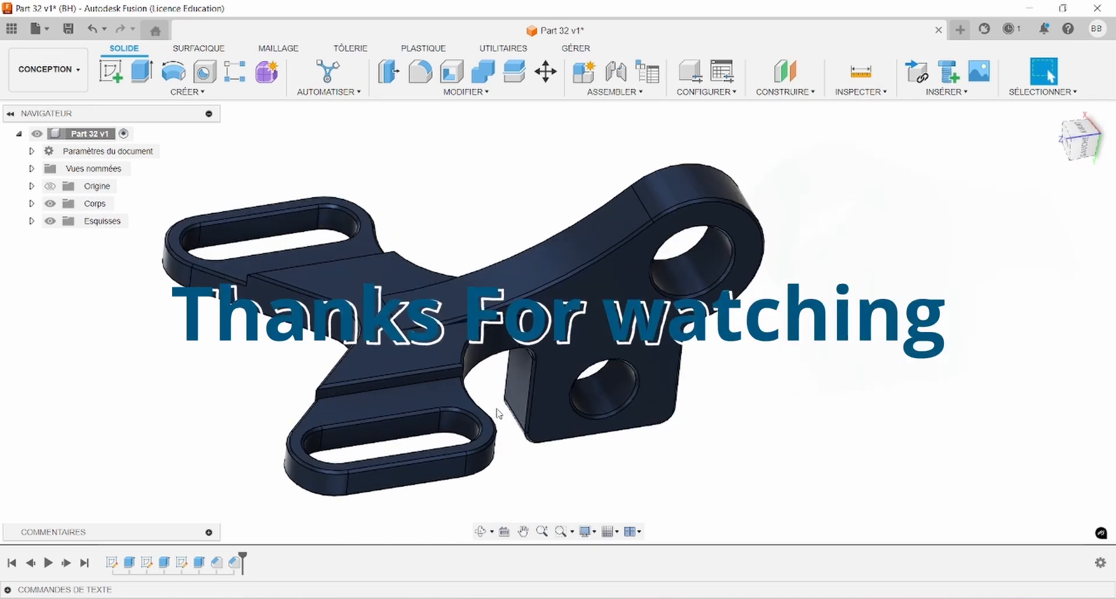